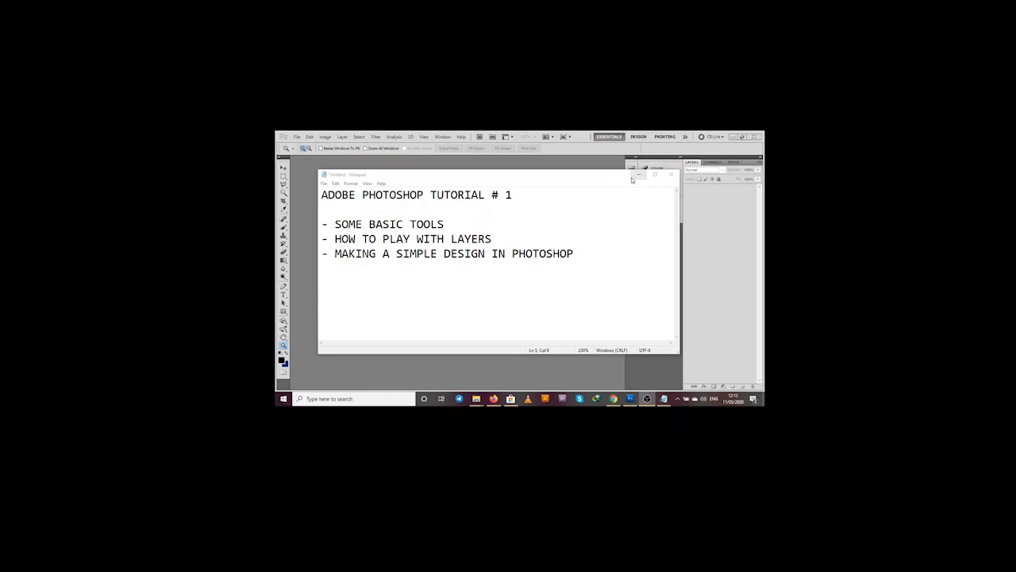
# Minimize Notepad and look through Photoshop's File and Window menus without choosing anything
pyautogui.click(636, 175)
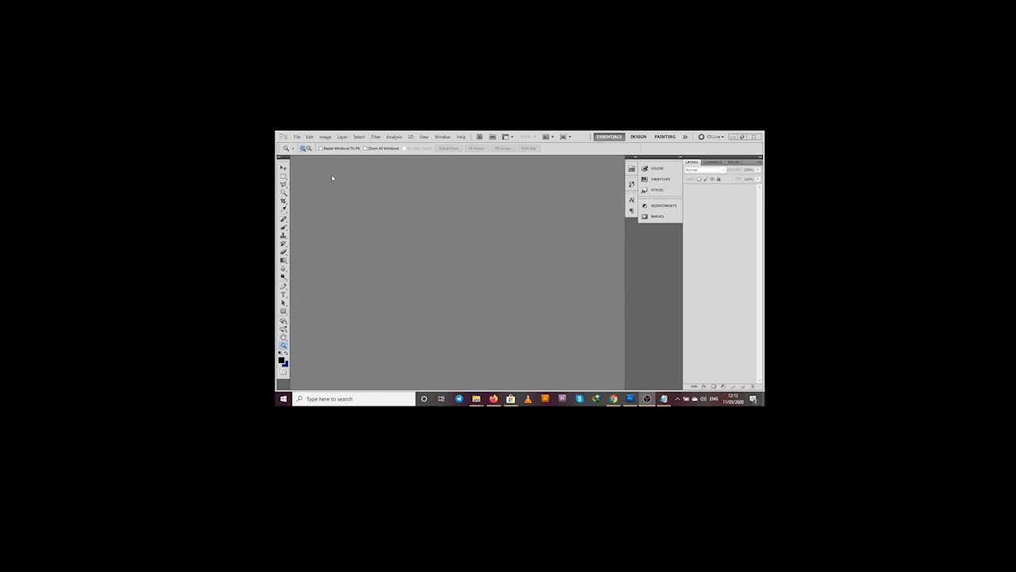
pyautogui.click(297, 136)
pyautogui.click(297, 136)
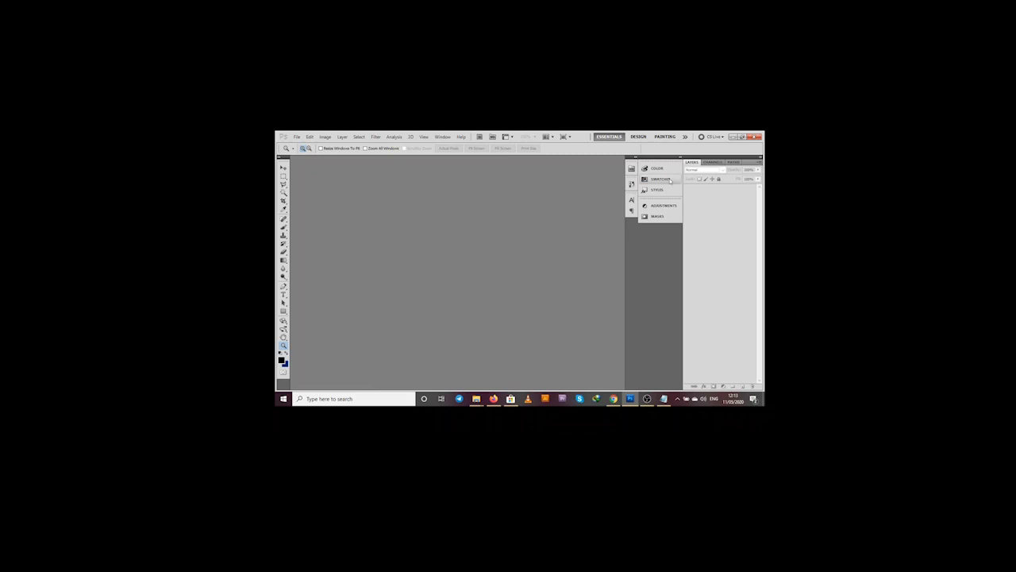
pyautogui.click(443, 136)
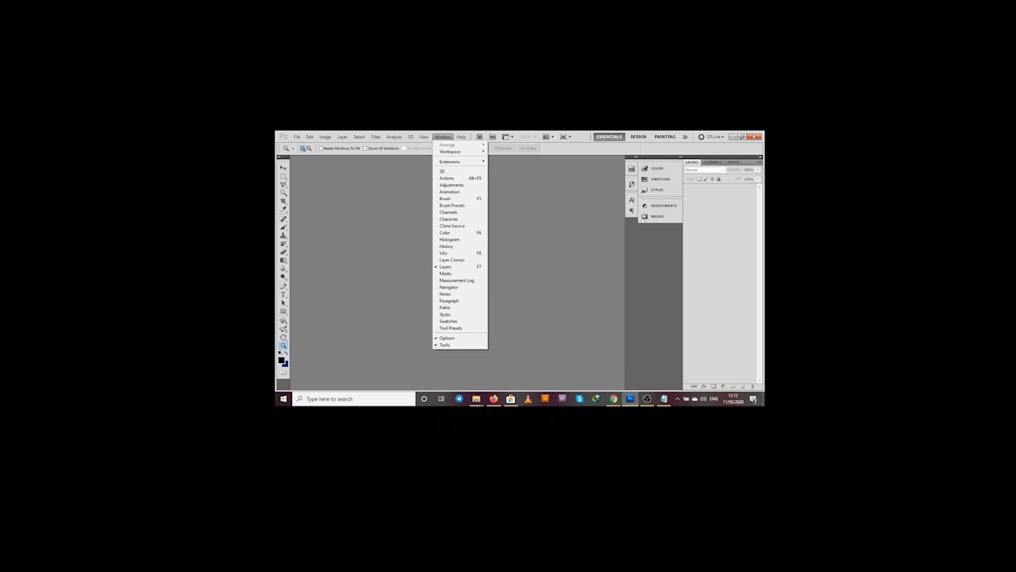
pyautogui.click(572, 270)
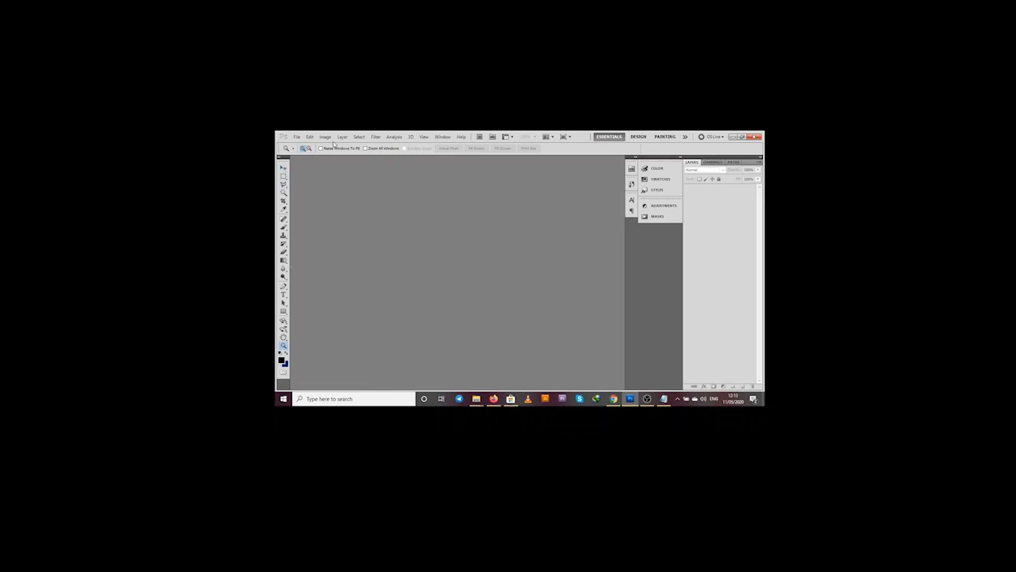
pyautogui.click(297, 138)
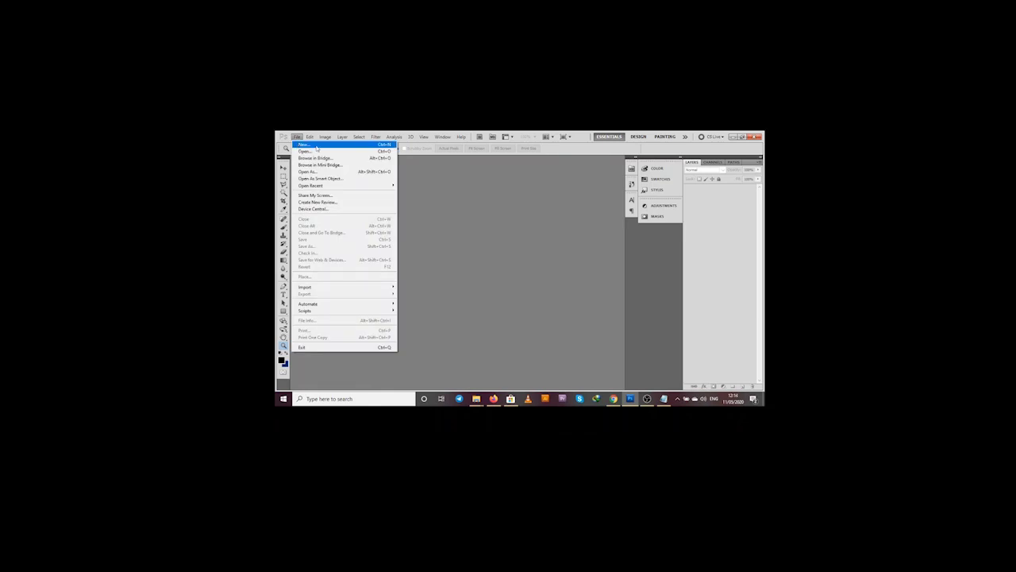
# Start a new 1920×1080 px, 72 ppi document named 'PHOTOSHOP T' and select its Width value
pyautogui.click(316, 148)
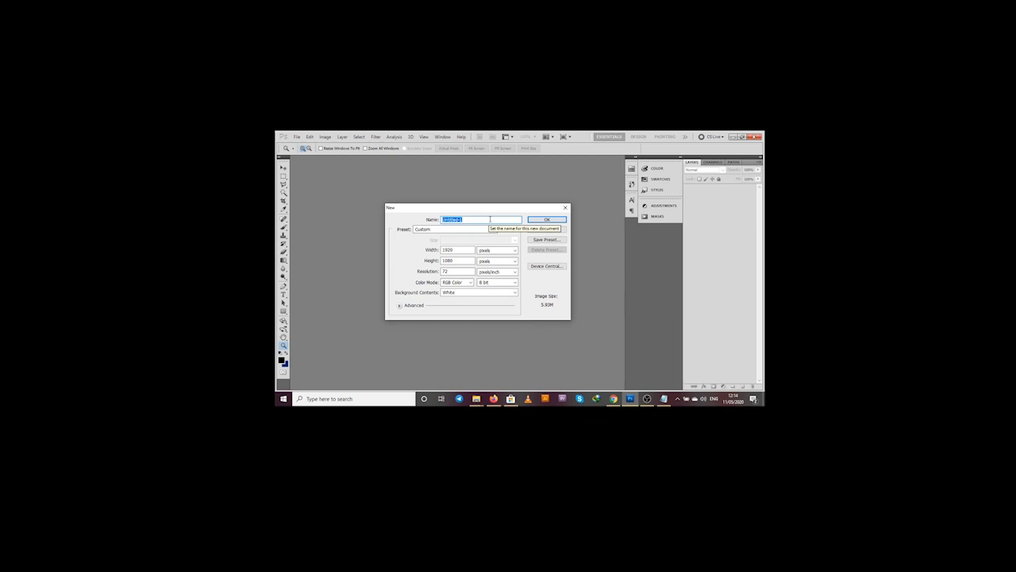
pyautogui.write('d')
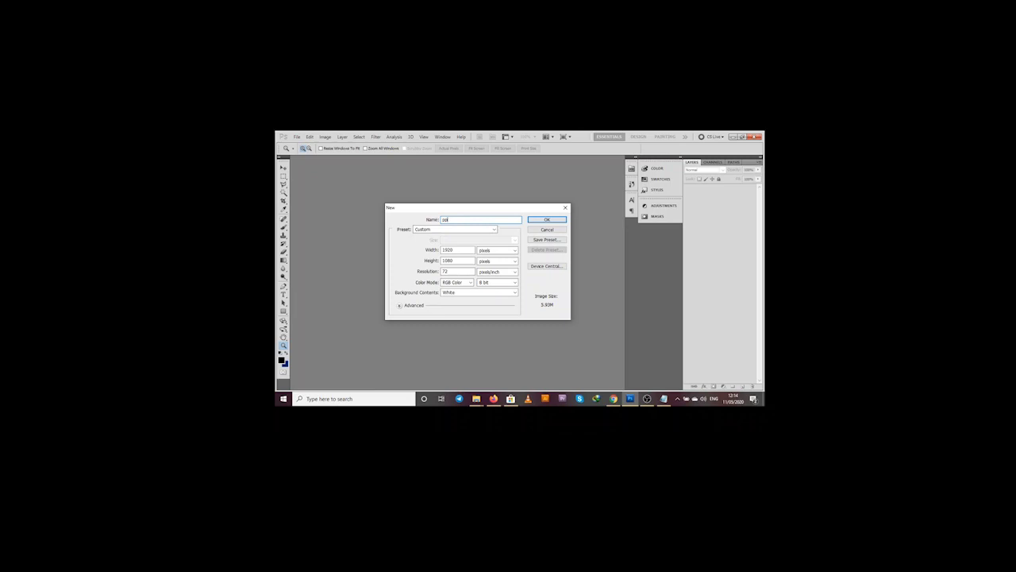
pyautogui.write('HOTOSHO')
pyautogui.click(438, 249)
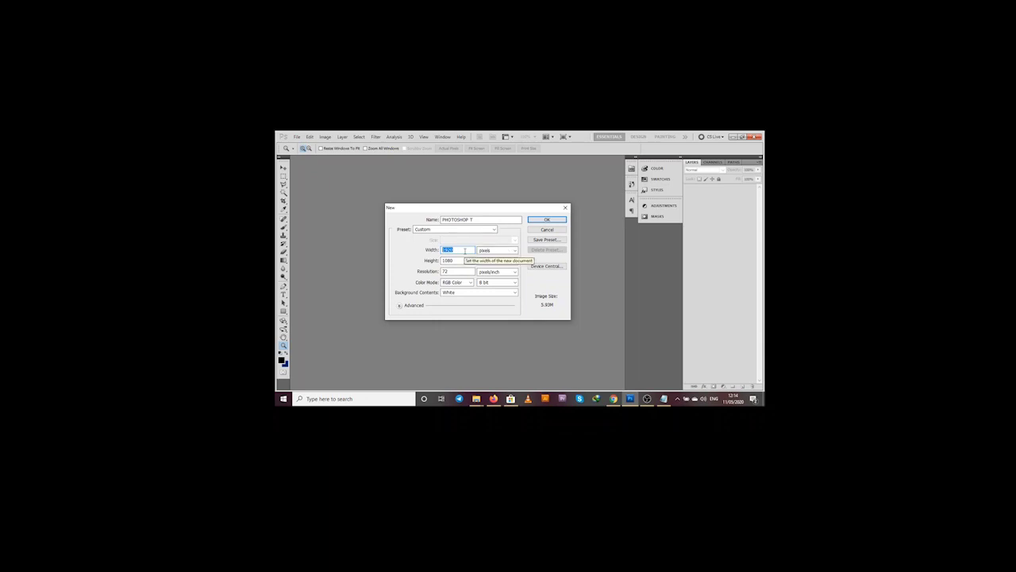
pyautogui.click(493, 250)
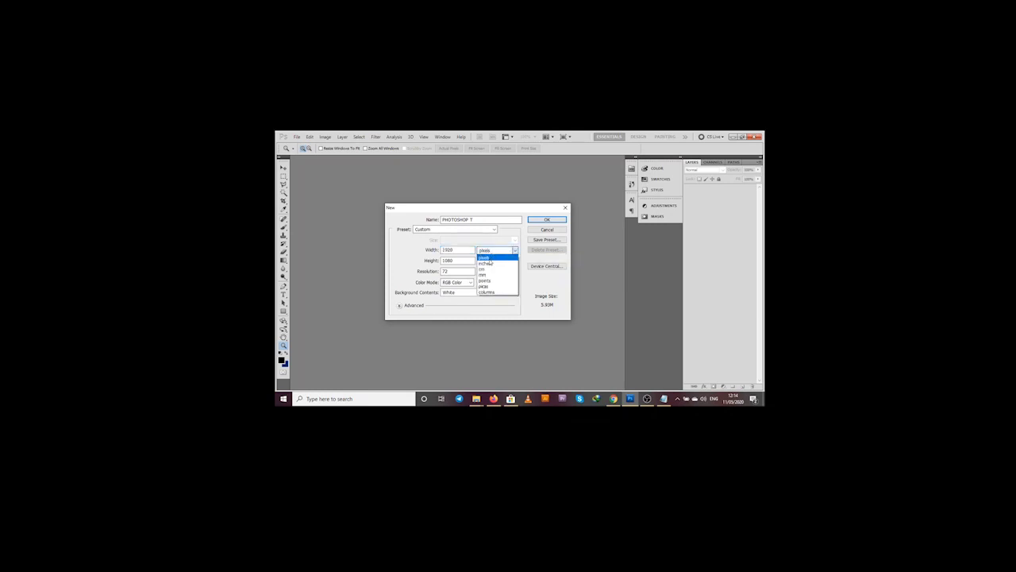
pyautogui.click(492, 258)
pyautogui.click(493, 251)
pyautogui.click(495, 251)
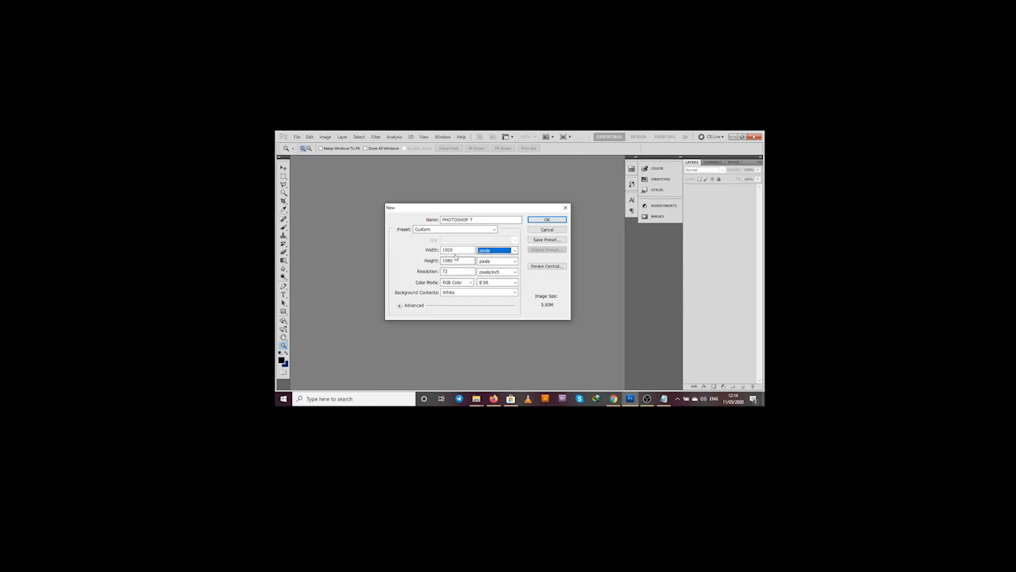
pyautogui.moveTo(457, 250); pyautogui.dragTo(437, 251)
pyautogui.write('1920')
pyautogui.doubleClick(455, 262)
pyautogui.write('1080')
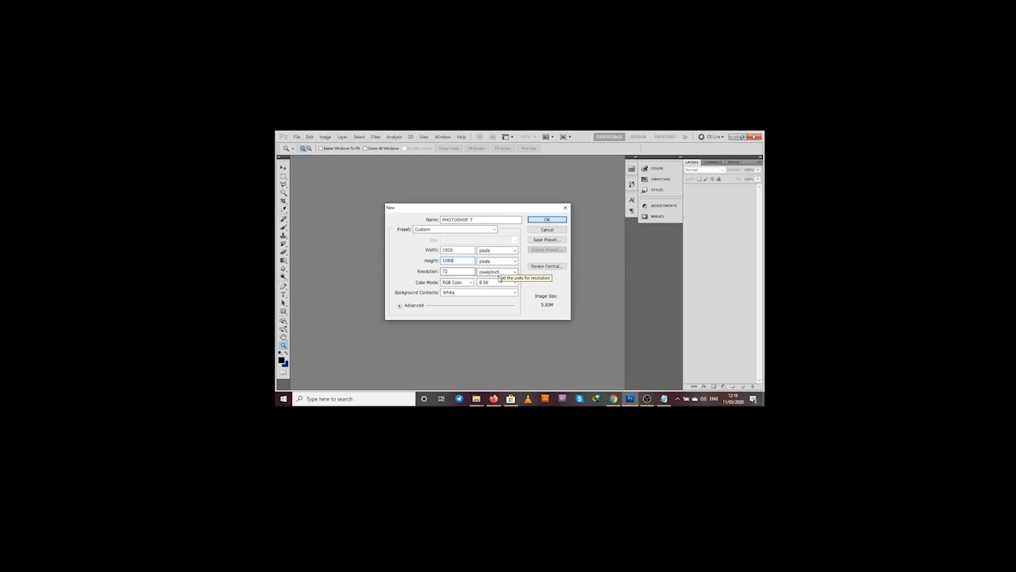
# Set the new document to 16 bit colour with a White background and create it
pyautogui.click(484, 283)
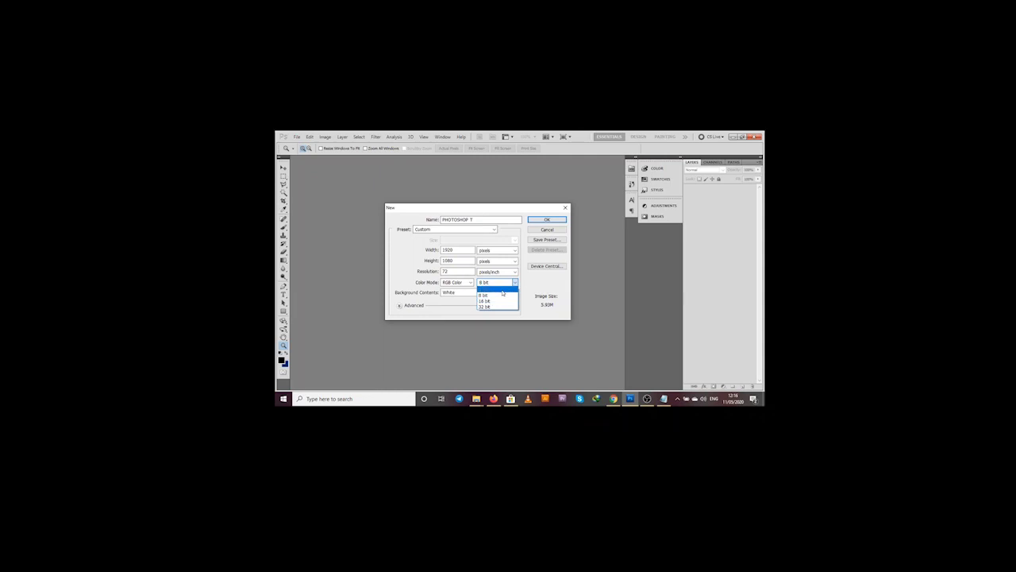
pyautogui.click(502, 301)
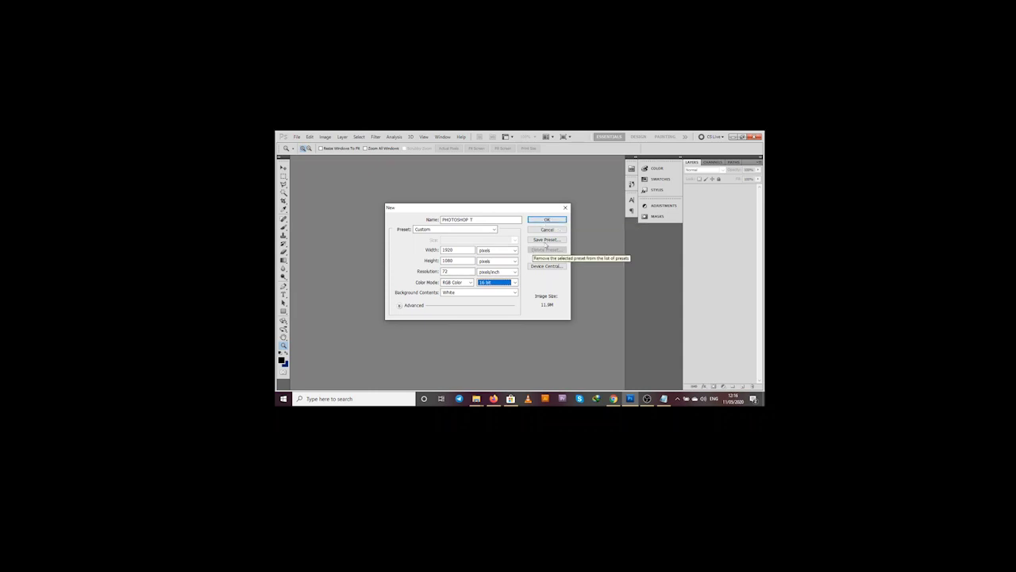
pyautogui.click(457, 293)
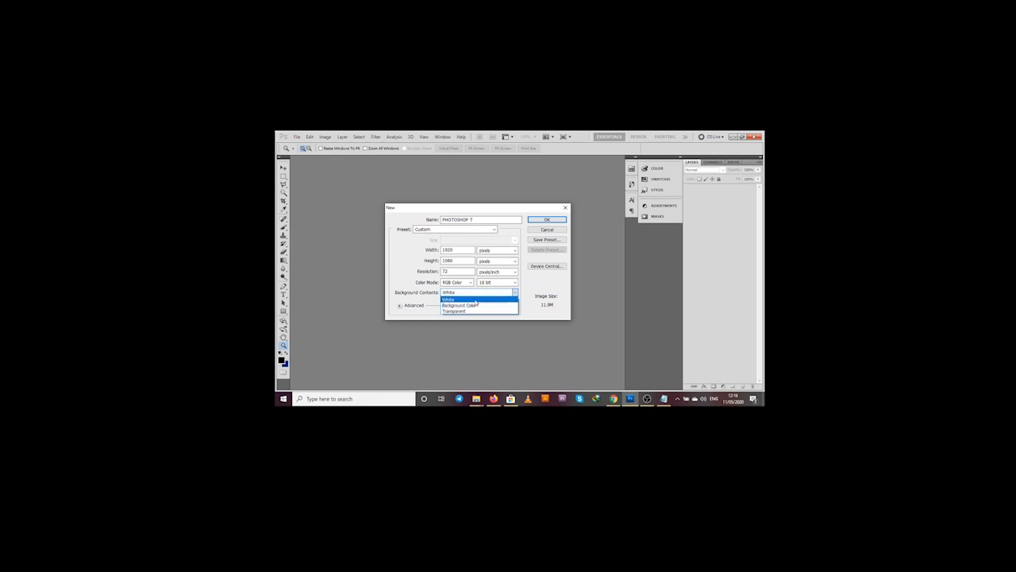
pyautogui.click(477, 300)
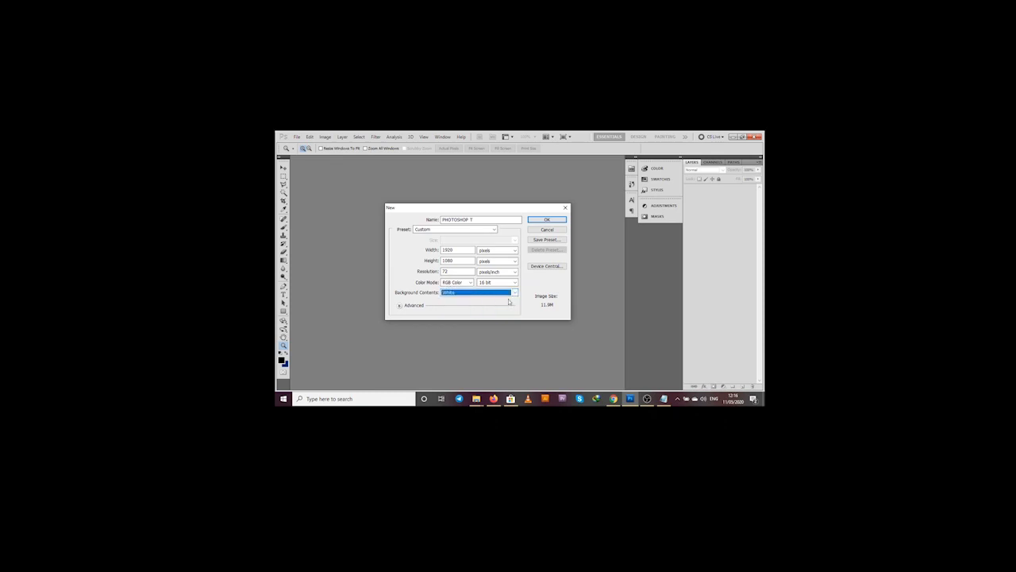
pyautogui.click(547, 219)
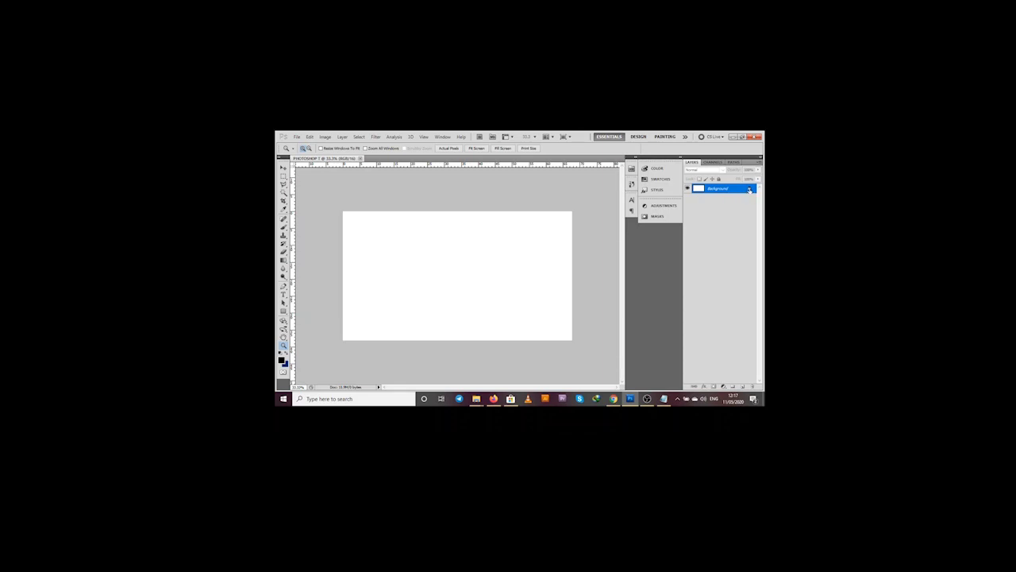
# Try dragging the locked Background layer with the Move tool and dismiss the resulting warning
pyautogui.click(284, 168)
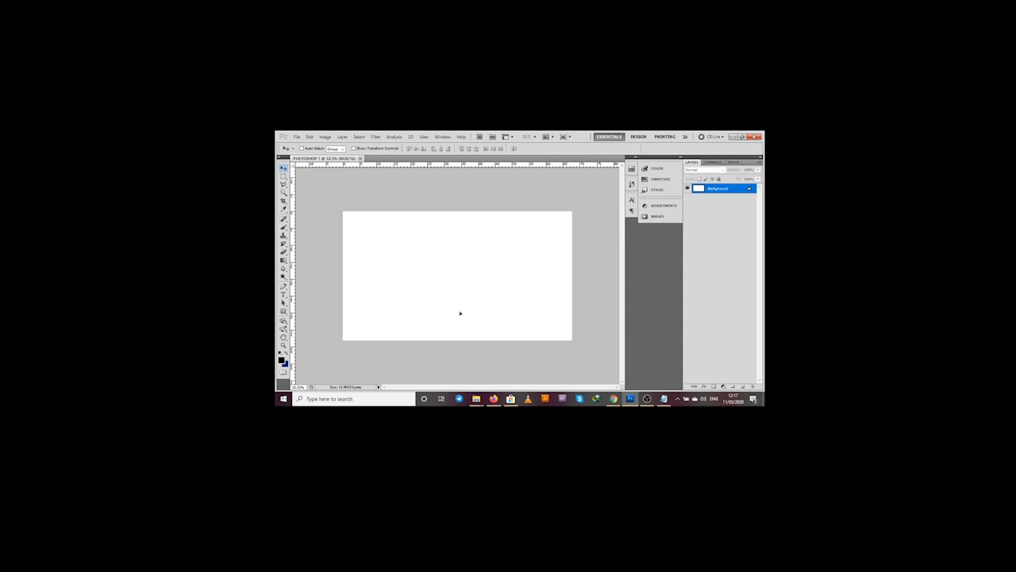
pyautogui.moveTo(460, 312); pyautogui.dragTo(473, 289)
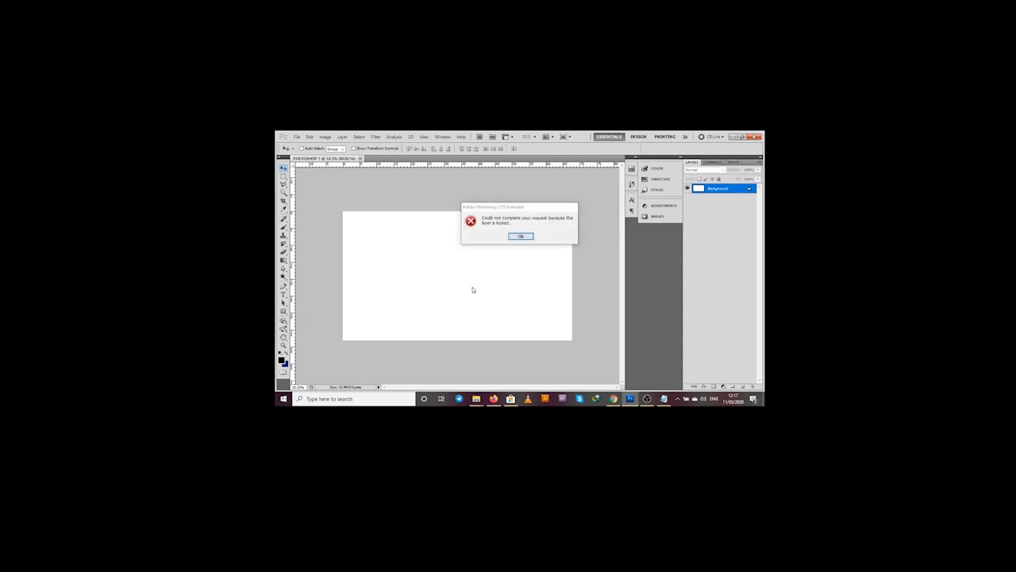
pyautogui.click(520, 236)
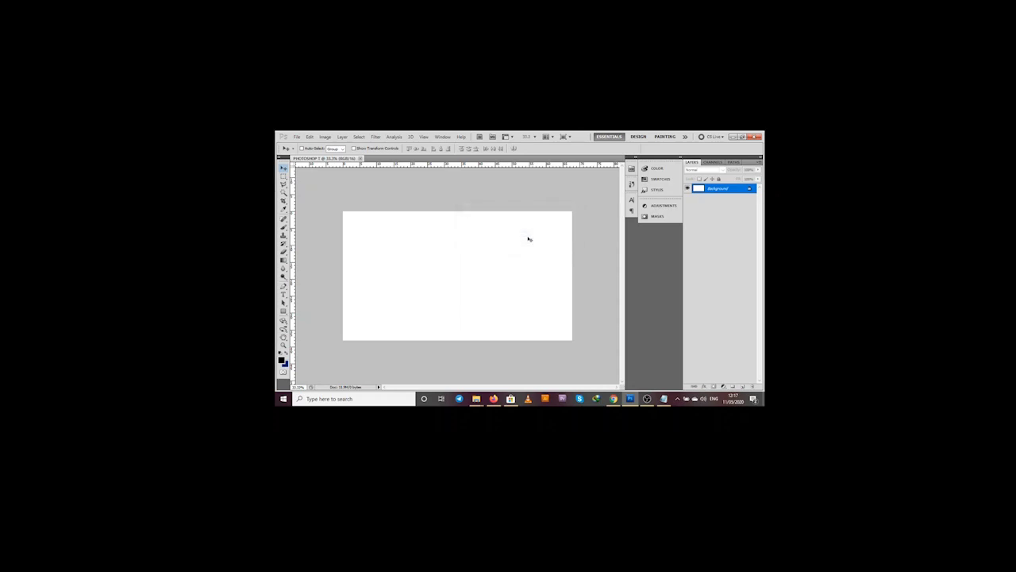
# Convert the Background into a normal layer named 'Back' and drag it right and down
pyautogui.doubleClick(747, 190)
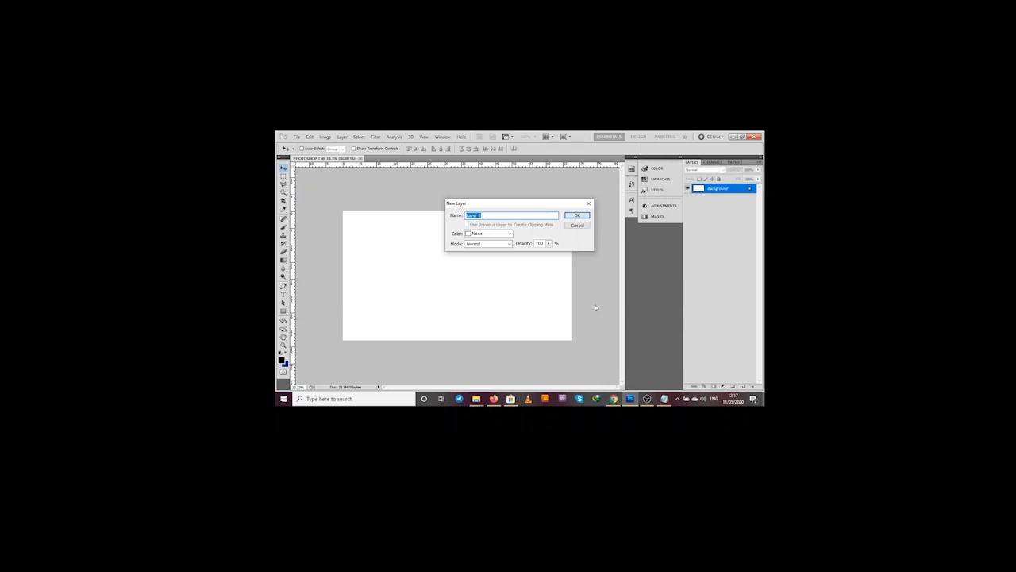
pyautogui.write('Background')
pyautogui.click(574, 216)
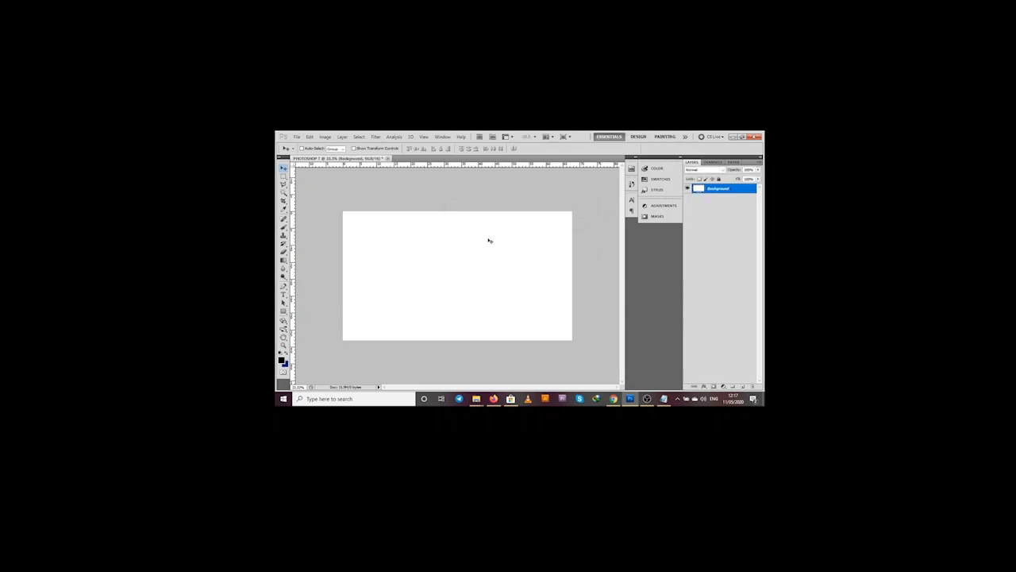
pyautogui.moveTo(469, 231); pyautogui.dragTo(524, 247)
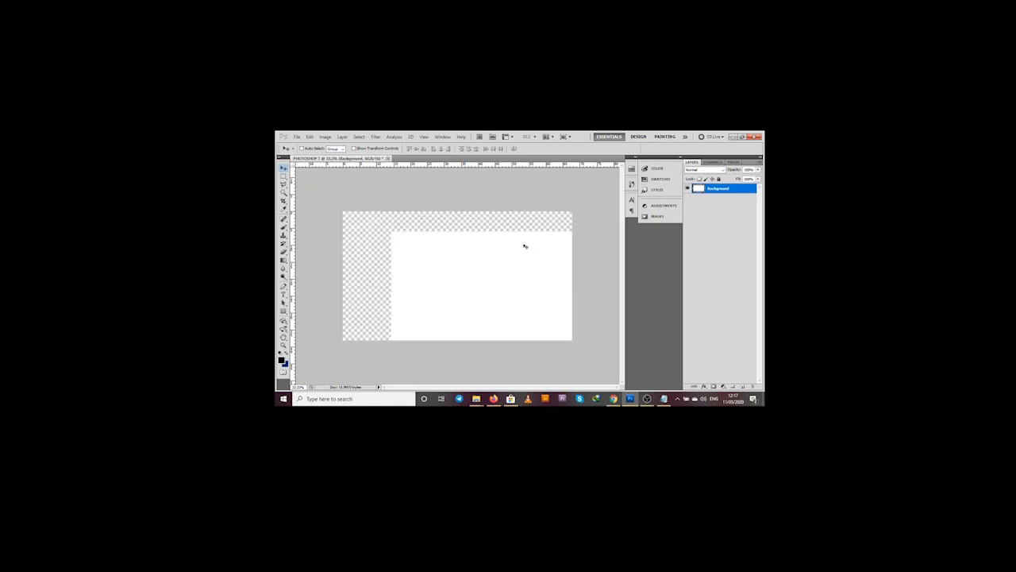
# Undo the layer shift, move the white layer again, and bring up the shape tools list
pyautogui.hotkey('ctrl', 'z')
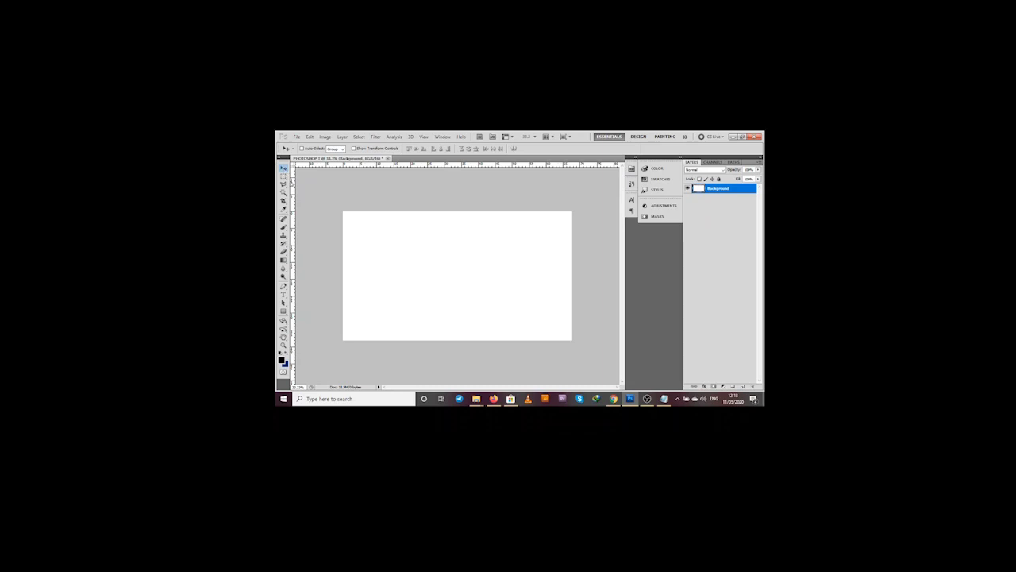
pyautogui.moveTo(432, 258); pyautogui.dragTo(487, 258)
pyautogui.click(284, 312)
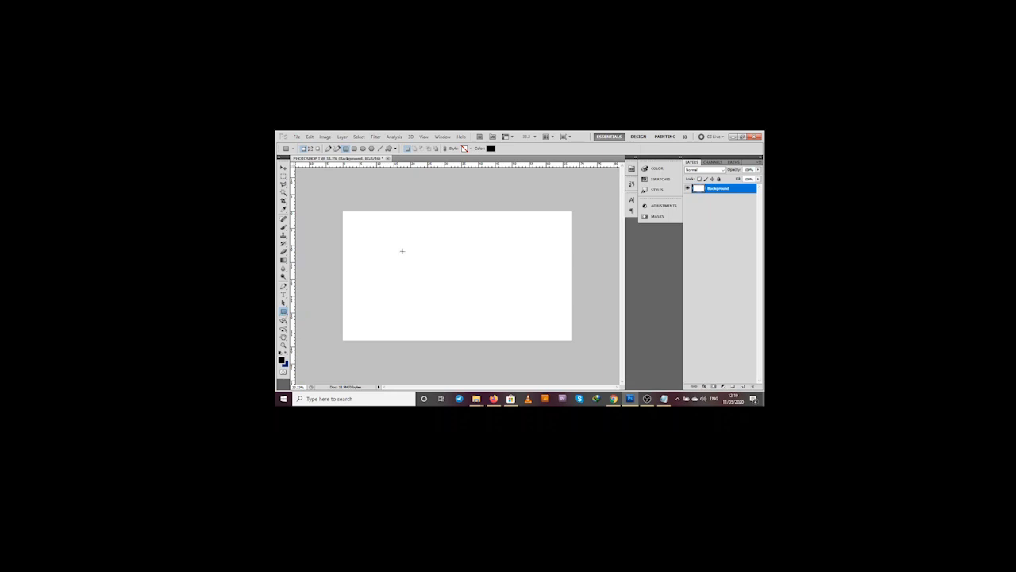
pyautogui.click(283, 310)
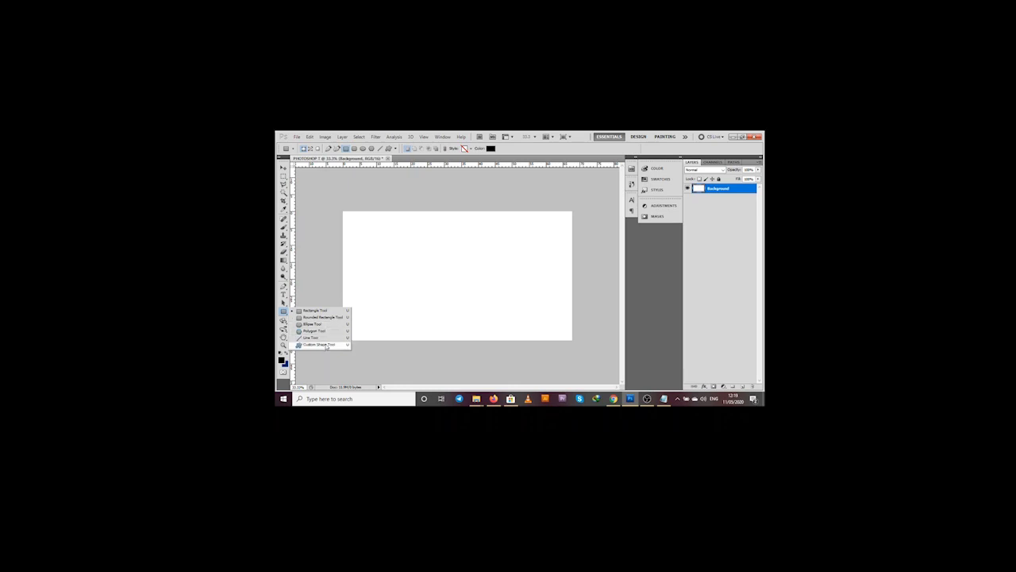
# Browse the Custom Shape picker's library, then switch to the Rectangle Tool
pyautogui.click(325, 345)
pyautogui.rightClick(414, 280)
pyautogui.scroll(-3, 435, 300)
pyautogui.scroll(2, 445, 294)
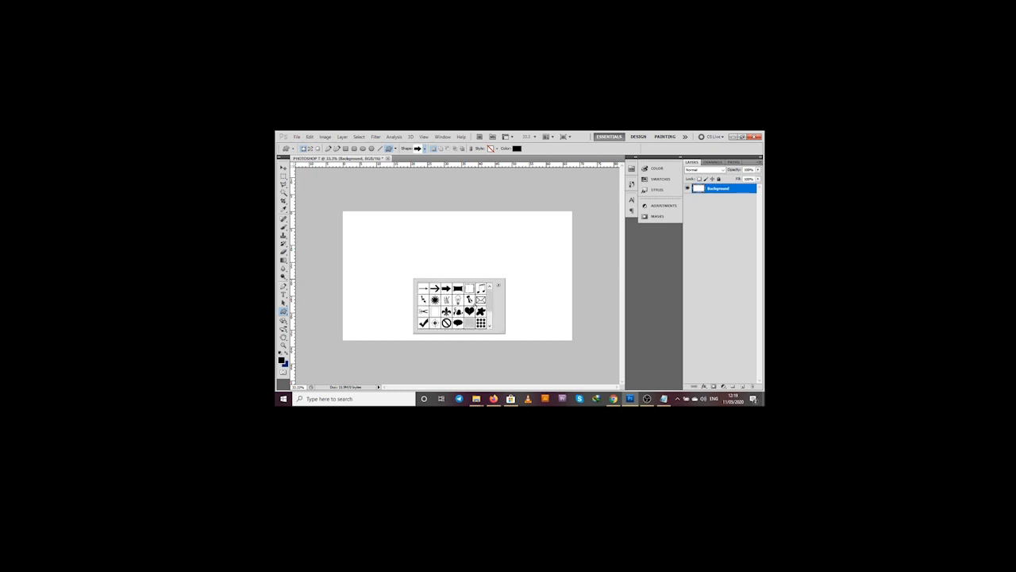
pyautogui.scroll(-2, 476, 306)
pyautogui.scroll(3, 476, 305)
pyautogui.rightClick(284, 311)
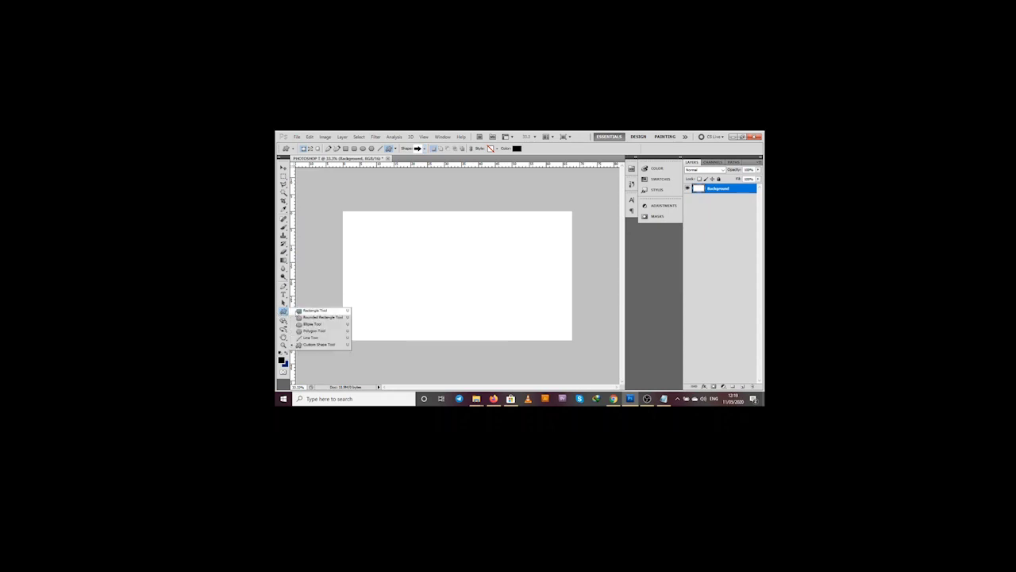
pyautogui.click(315, 311)
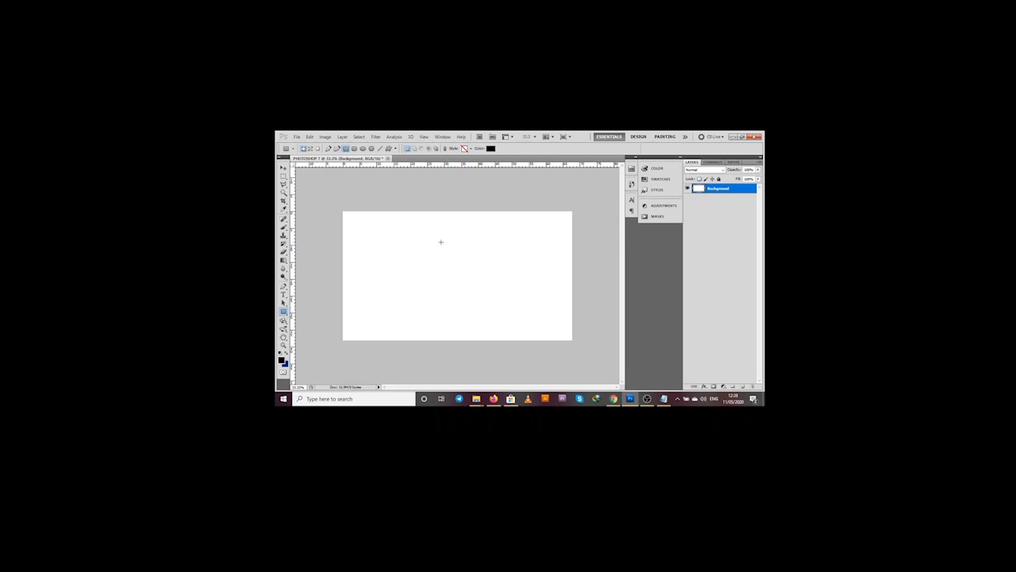
# Draw a black square near the canvas centre, undoing a stray extra rectangle
pyautogui.moveTo(423, 238); pyautogui.dragTo(485, 311)
pyautogui.hotkey('ctrl', 'z')
pyautogui.moveTo(435, 236); pyautogui.dragTo(511, 316)
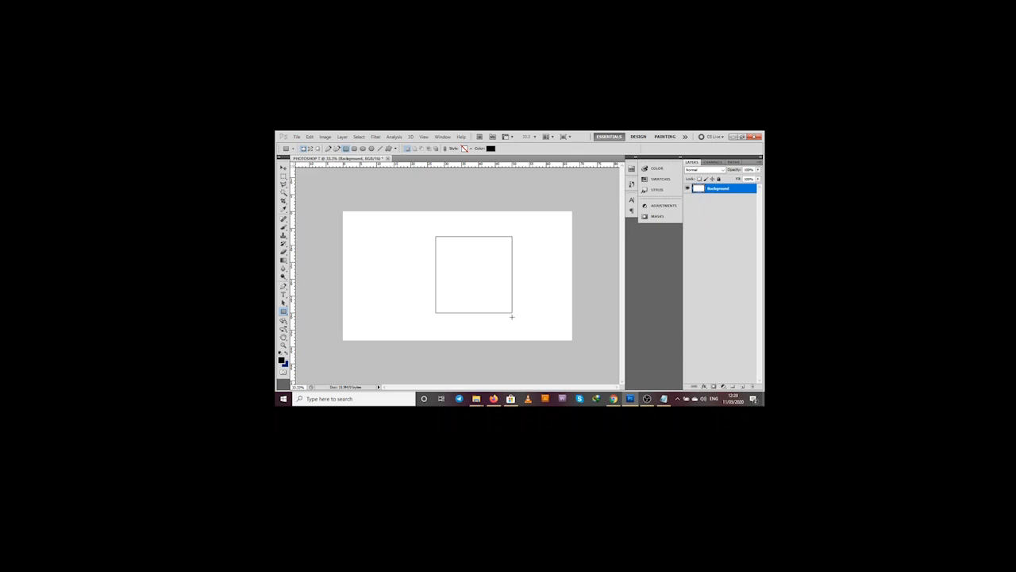
pyautogui.moveTo(511, 317)
pyautogui.mouseDown()
pyautogui.moveTo(518, 327)
pyautogui.moveTo(489, 295)
pyautogui.moveTo(514, 326)
pyautogui.mouseUp()
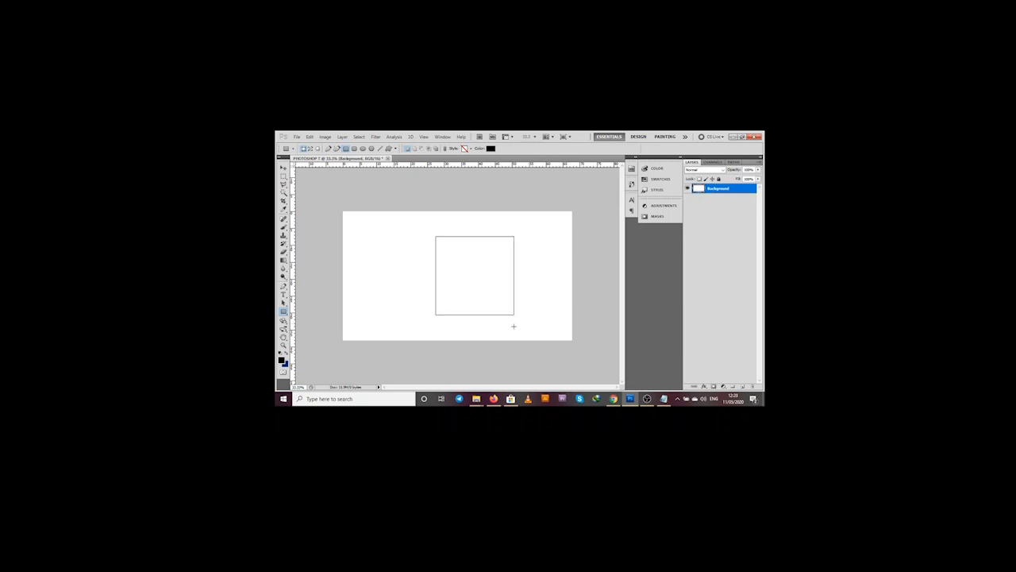
pyautogui.moveTo(513, 327); pyautogui.dragTo(512, 325)
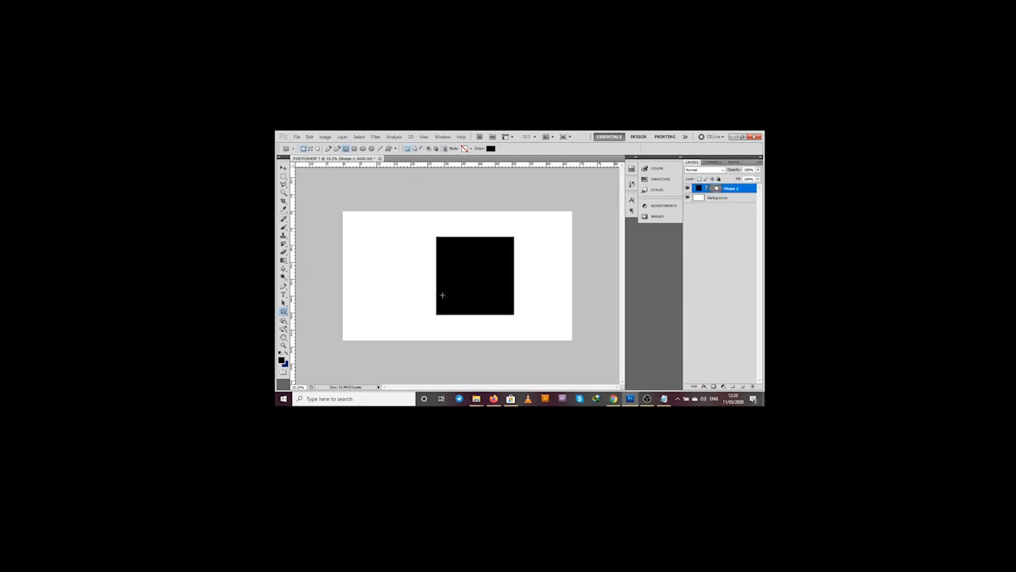
pyautogui.moveTo(494, 315); pyautogui.dragTo(511, 311)
pyautogui.hotkey('ctrl', 'z')
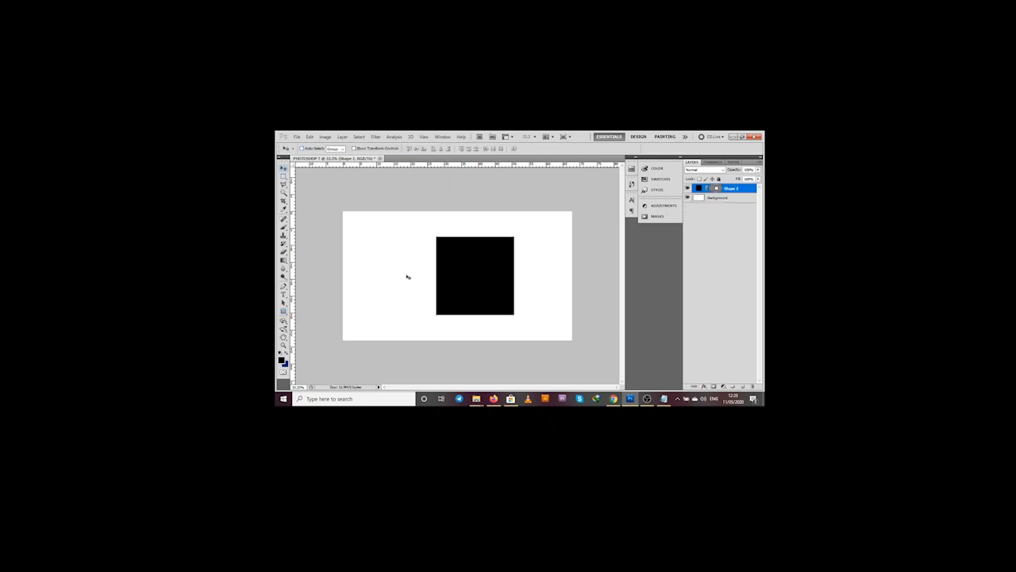
# Draw a small black rectangle (Shape 2) left of the square, then add Shape 1 to the layer selection
pyautogui.moveTo(369, 257); pyautogui.dragTo(441, 303)
pyautogui.hotkey('ctrl', 'z')
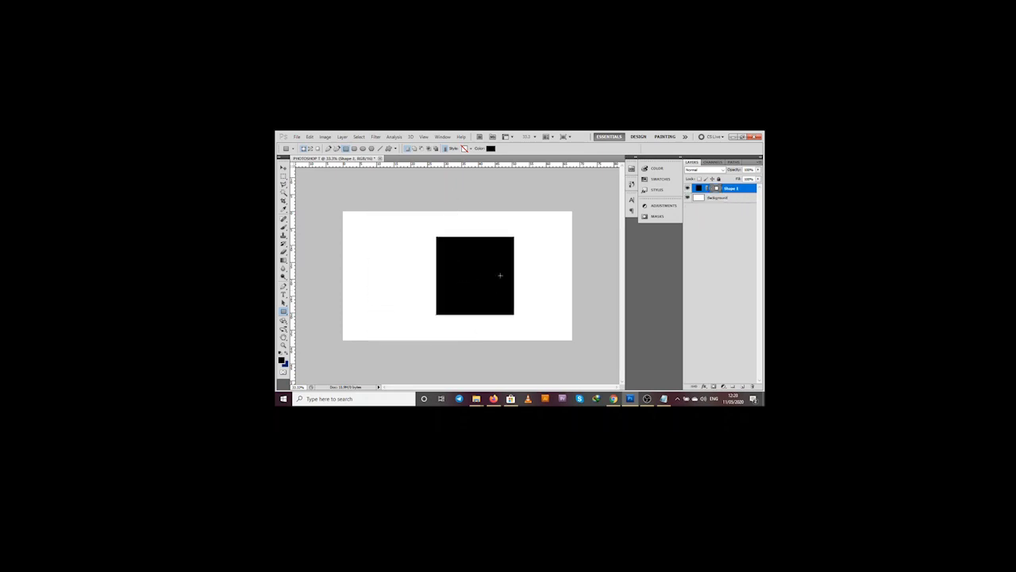
pyautogui.moveTo(360, 243); pyautogui.dragTo(428, 318)
pyautogui.hotkey('ctrl', 'z')
pyautogui.hotkey('ctrl', 'z')
pyautogui.moveTo(356, 262); pyautogui.dragTo(418, 298)
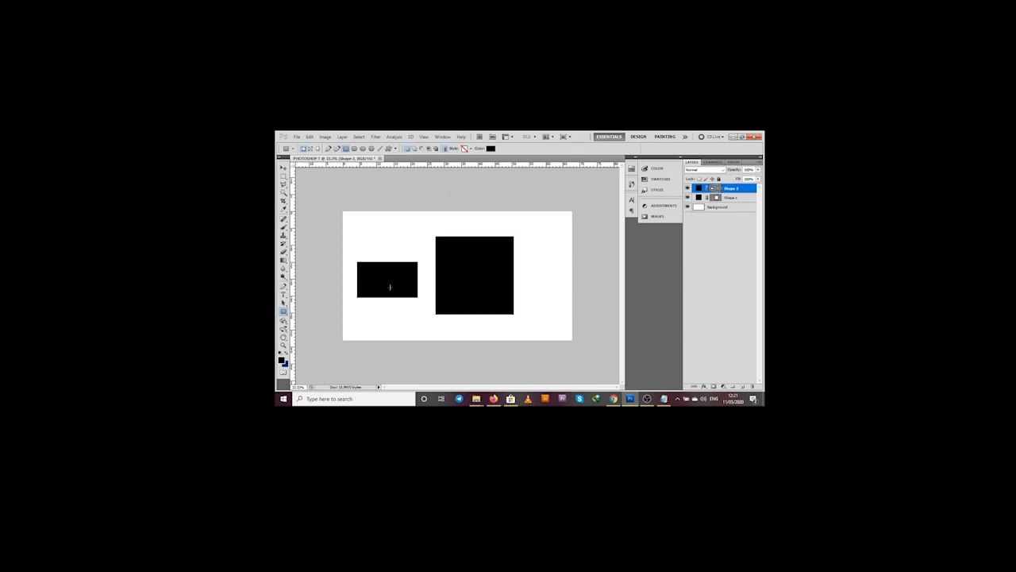
pyautogui.keyDown('shift'); pyautogui.click(732, 199); pyautogui.keyUp('shift')
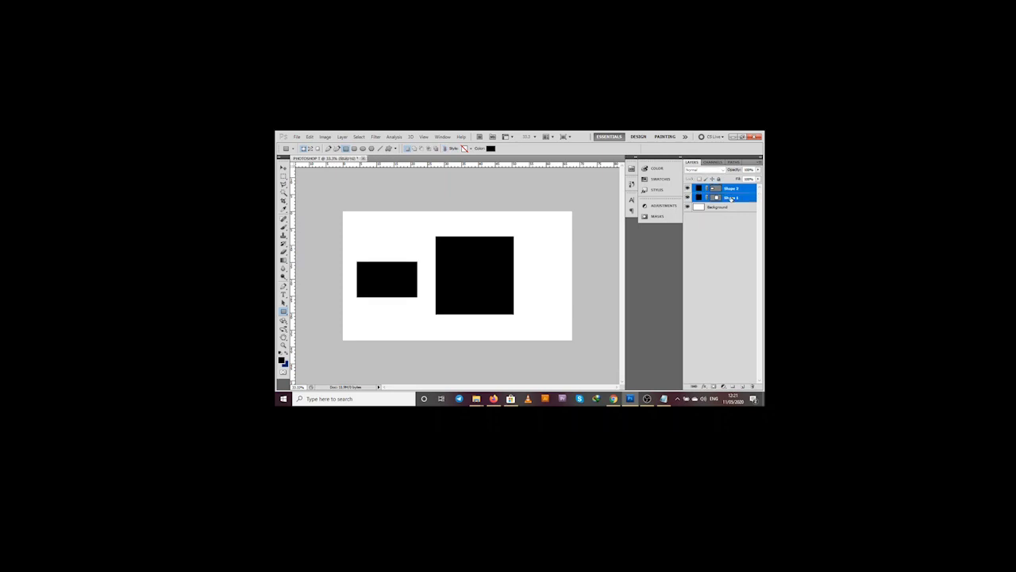
# Select Shape 1 and Shape 2, move both right together, then reselect only the square's layer
pyautogui.click(735, 189)
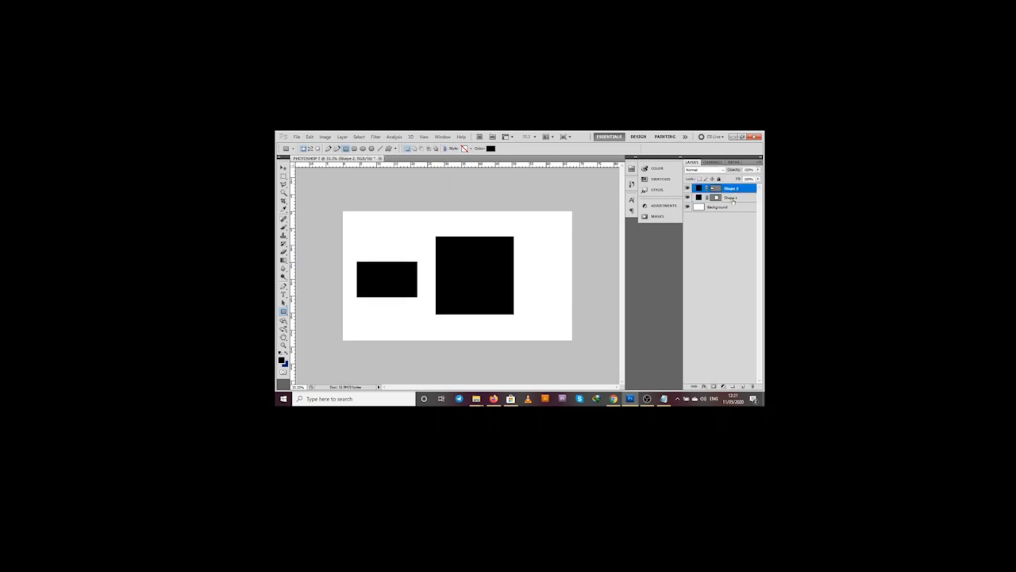
pyautogui.keyDown('shift'); pyautogui.click(731, 198); pyautogui.keyUp('shift')
pyautogui.press('v')
pyautogui.moveTo(427, 262)
pyautogui.mouseDown()
pyautogui.moveTo(469, 265)
pyautogui.moveTo(446, 262)
pyautogui.mouseUp()
pyautogui.click(729, 200)
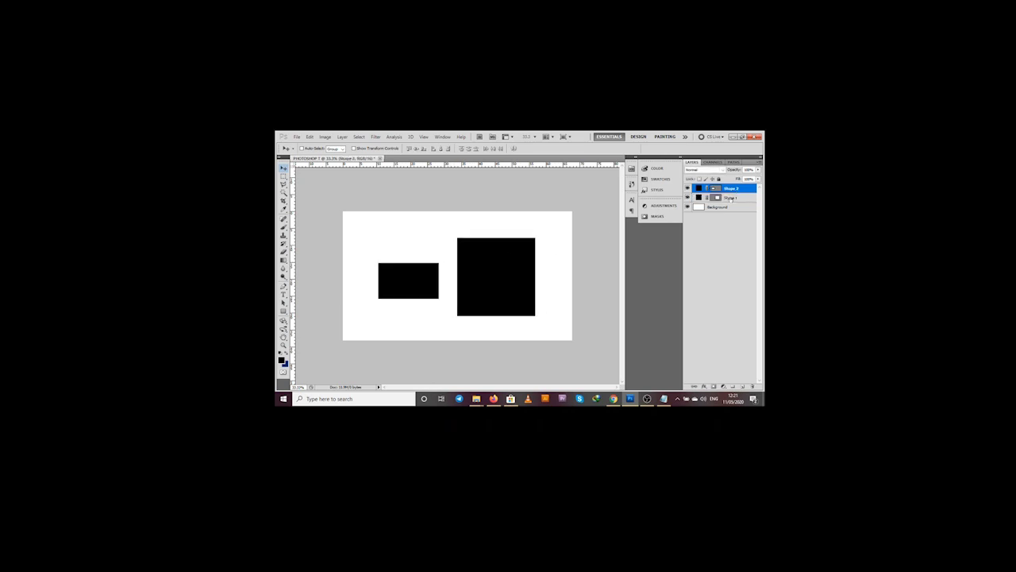
pyautogui.press('z')
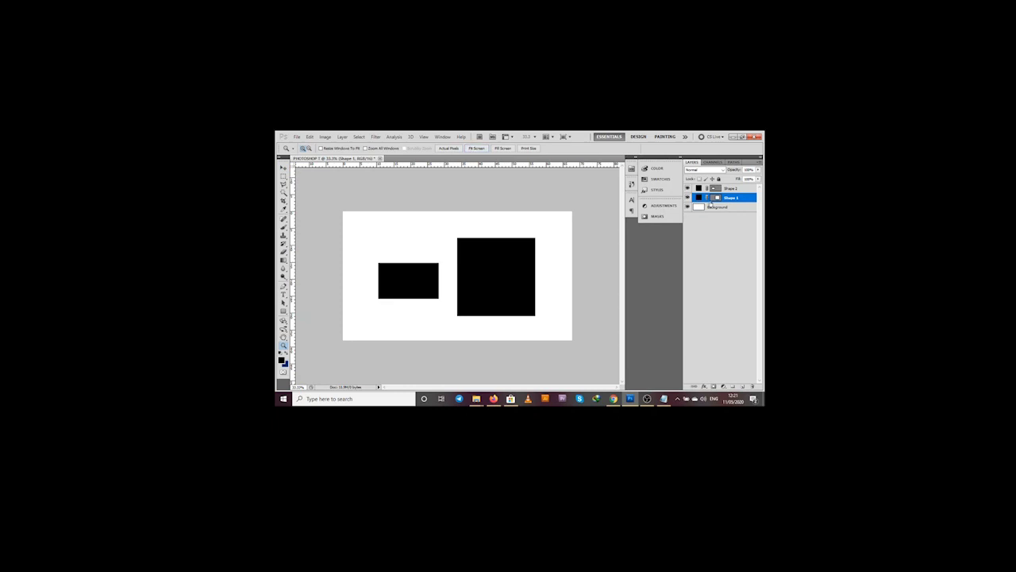
# Fill the square's shape layer with red through the Color Picker
pyautogui.click(731, 189)
pyautogui.click(698, 197)
pyautogui.press('i')
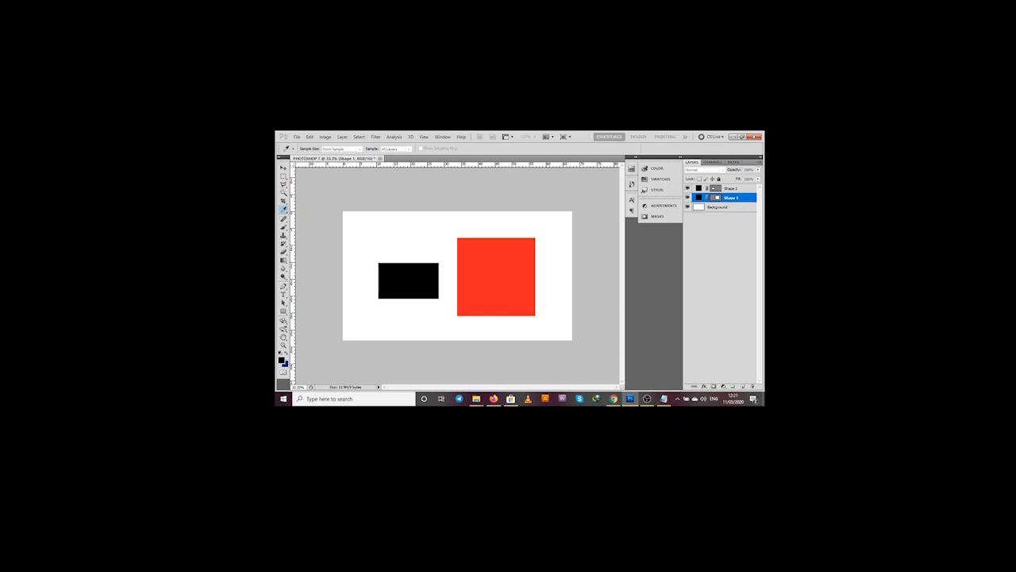
pyautogui.press('z')
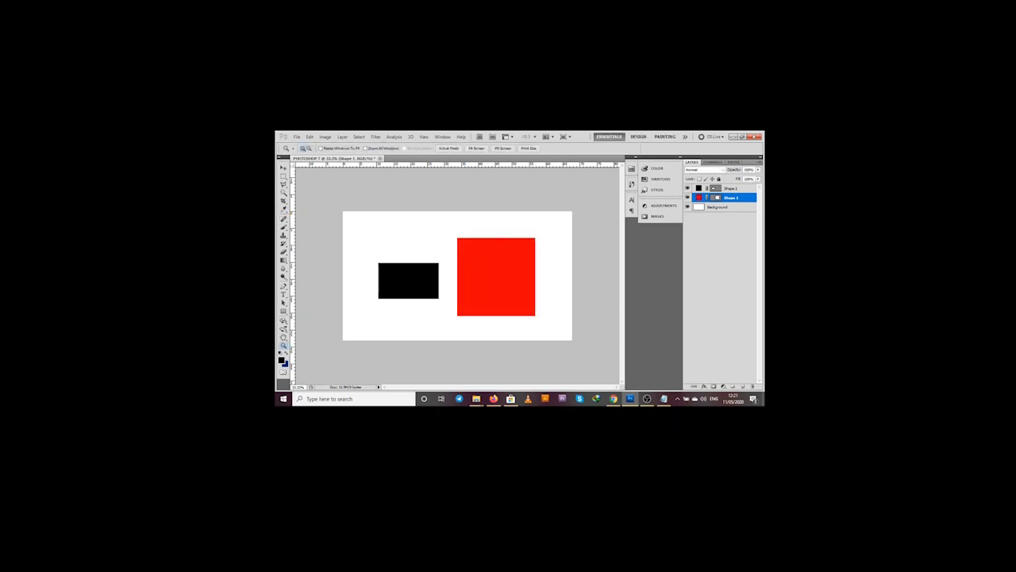
pyautogui.click(700, 188)
pyautogui.press('i')
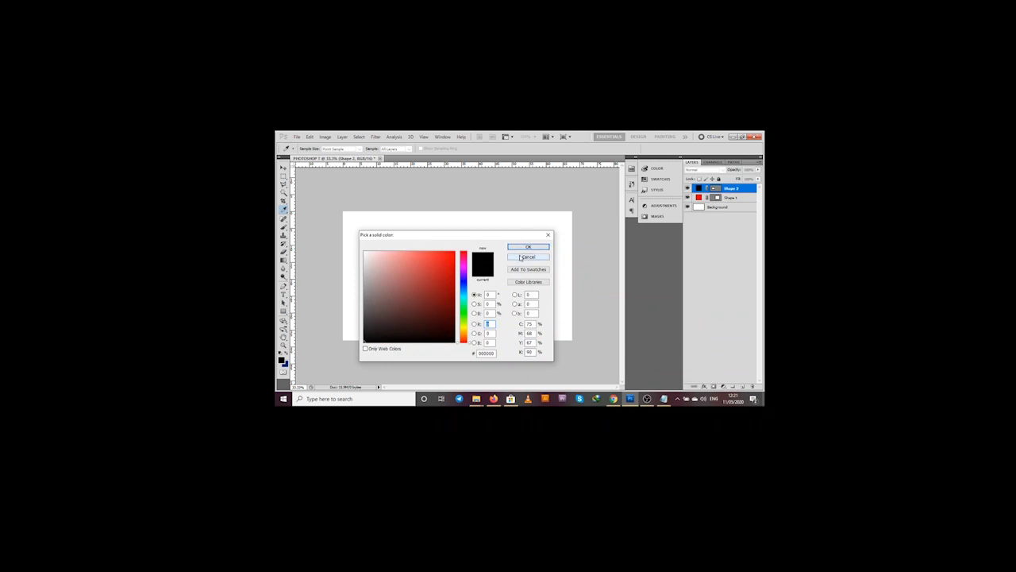
pyautogui.click(528, 247)
pyautogui.doubleClick(698, 197)
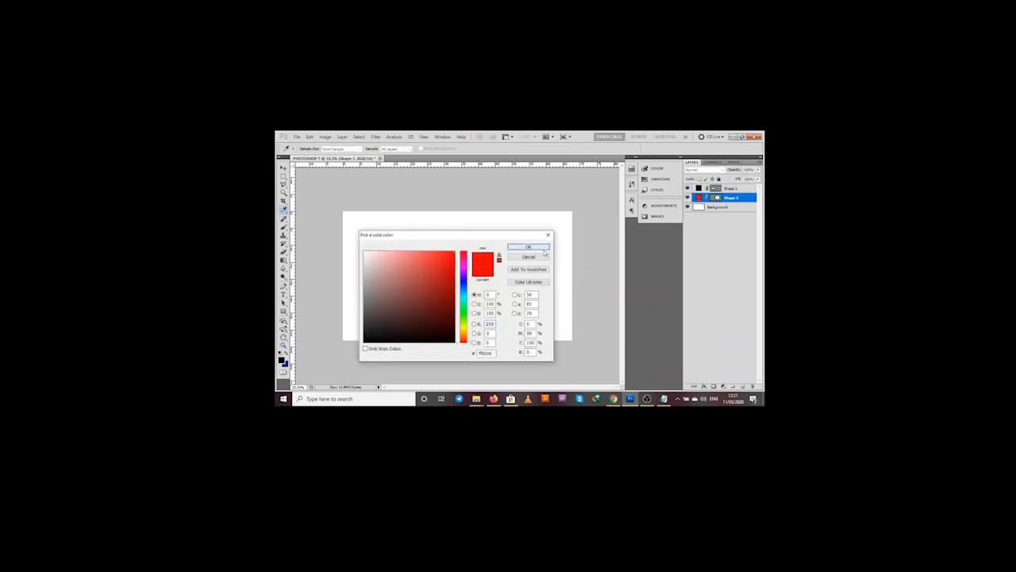
pyautogui.click(528, 247)
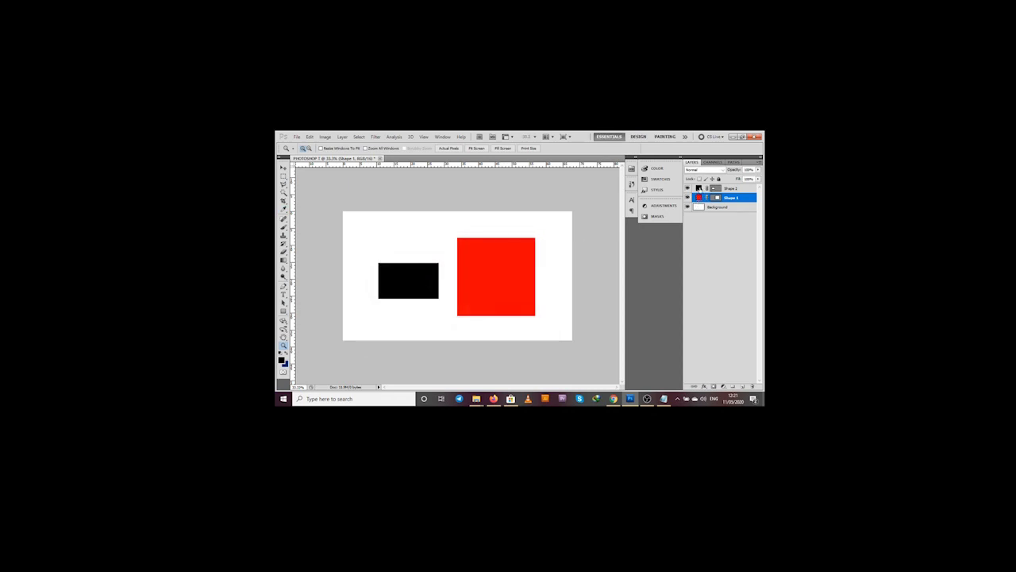
# Reselect the square's layer and confirm its red fill in the Color Picker
pyautogui.click(698, 188)
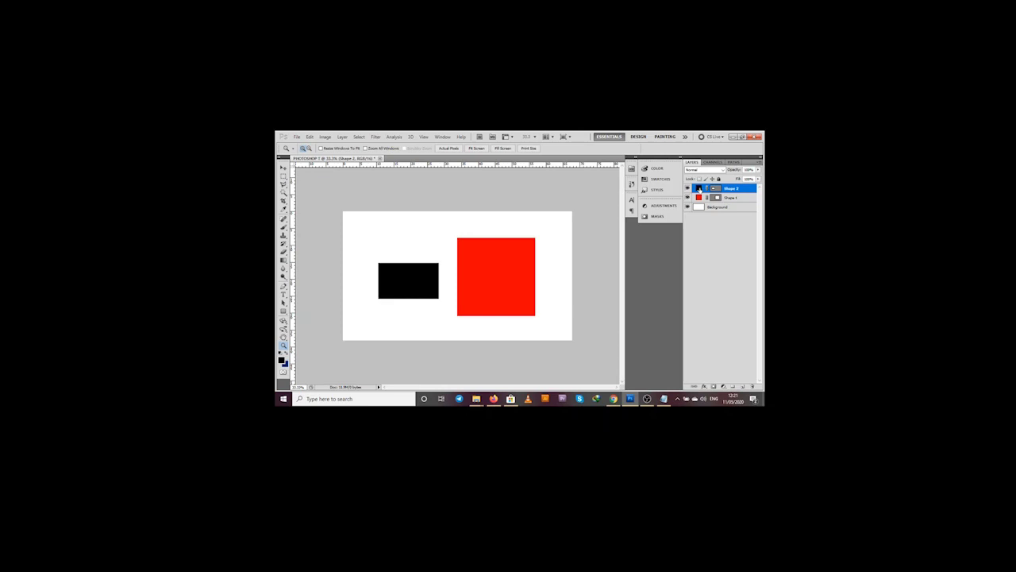
pyautogui.click(698, 197)
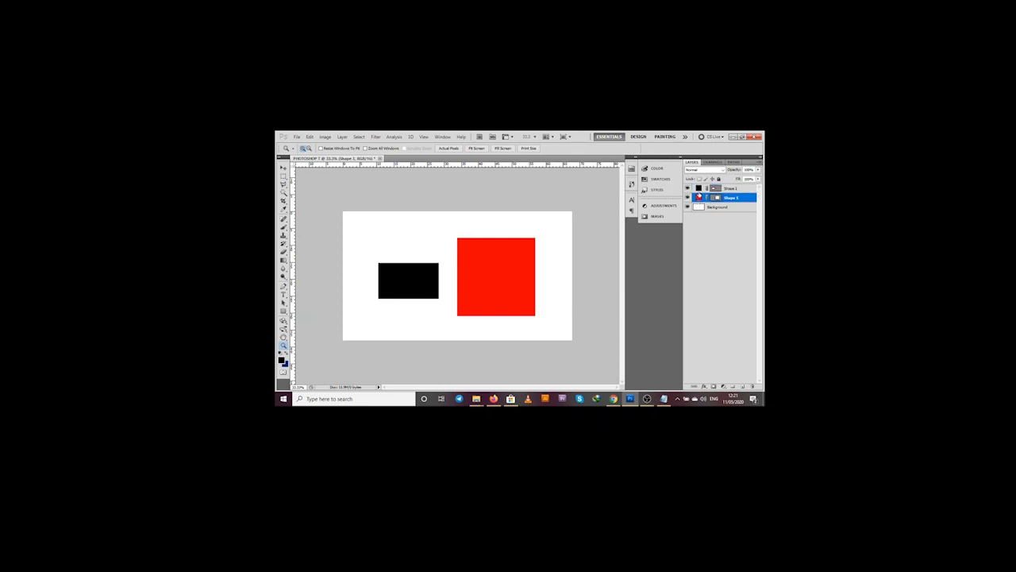
pyautogui.click(699, 189)
pyautogui.click(698, 196)
pyautogui.doubleClick(698, 197)
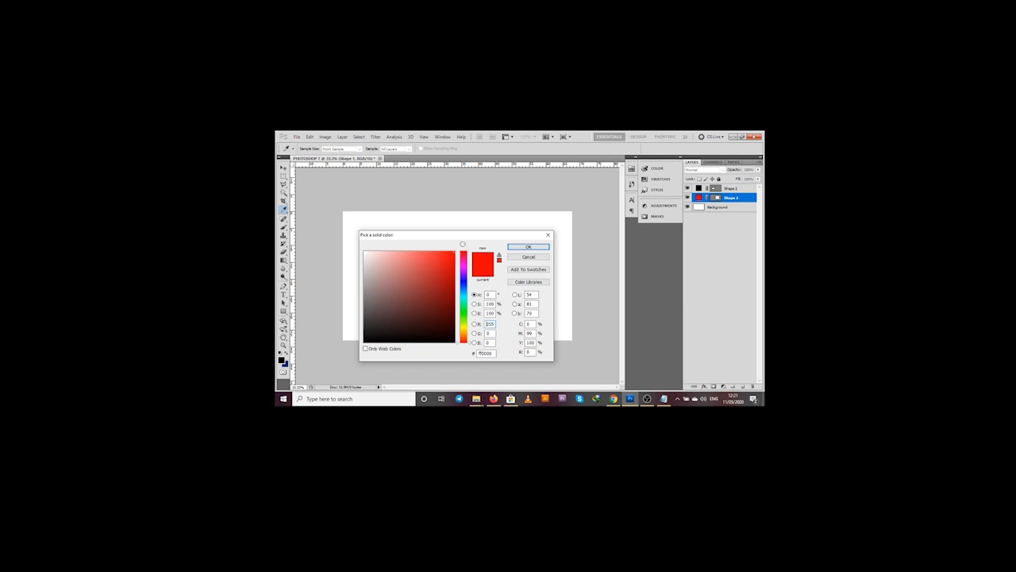
pyautogui.click(528, 246)
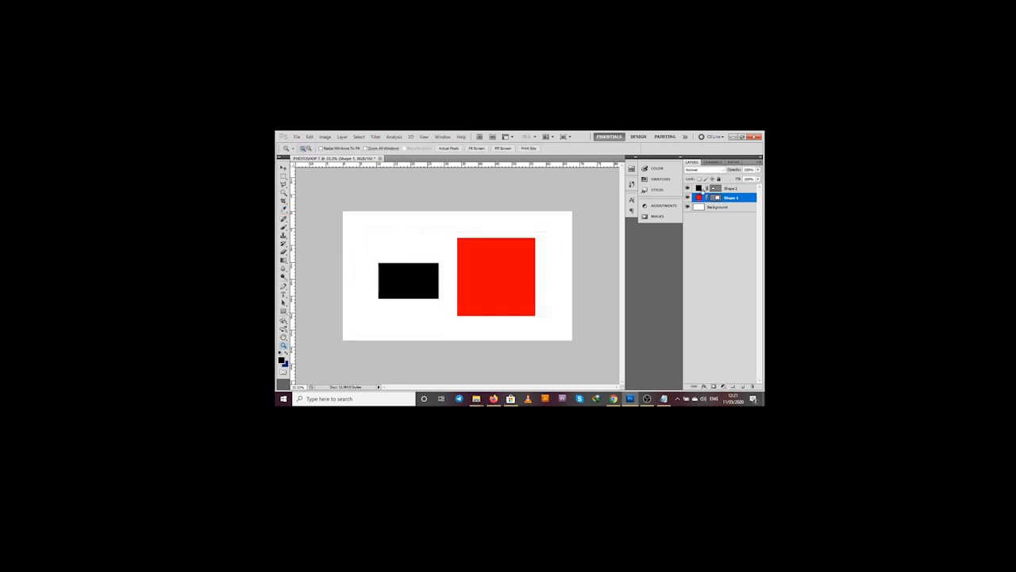
# Change the rectangle's fill to a blue shade in the Color Picker
pyautogui.doubleClick(699, 188)
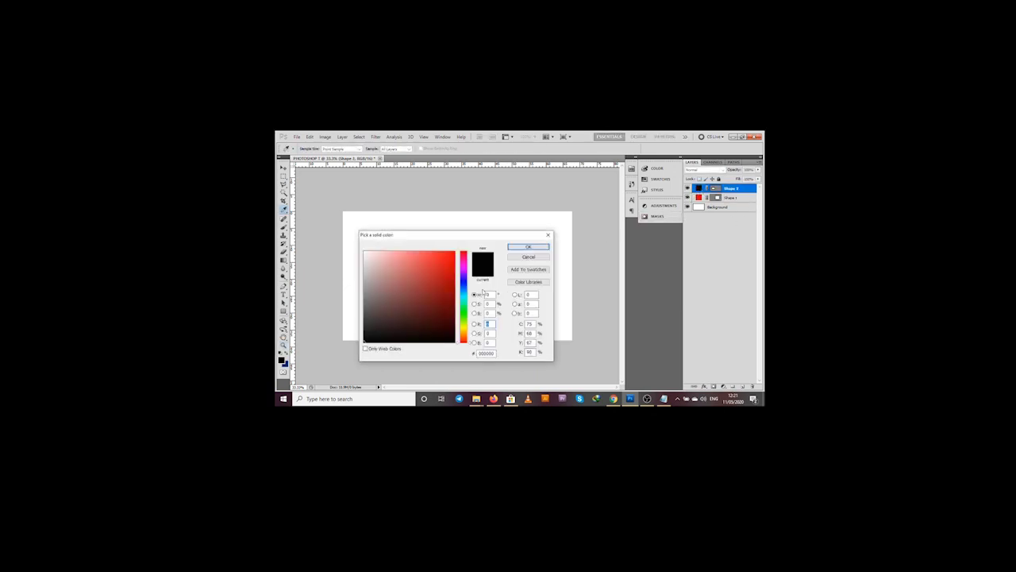
pyautogui.click(462, 280)
pyautogui.moveTo(462, 280); pyautogui.dragTo(462, 288)
pyautogui.click(454, 296)
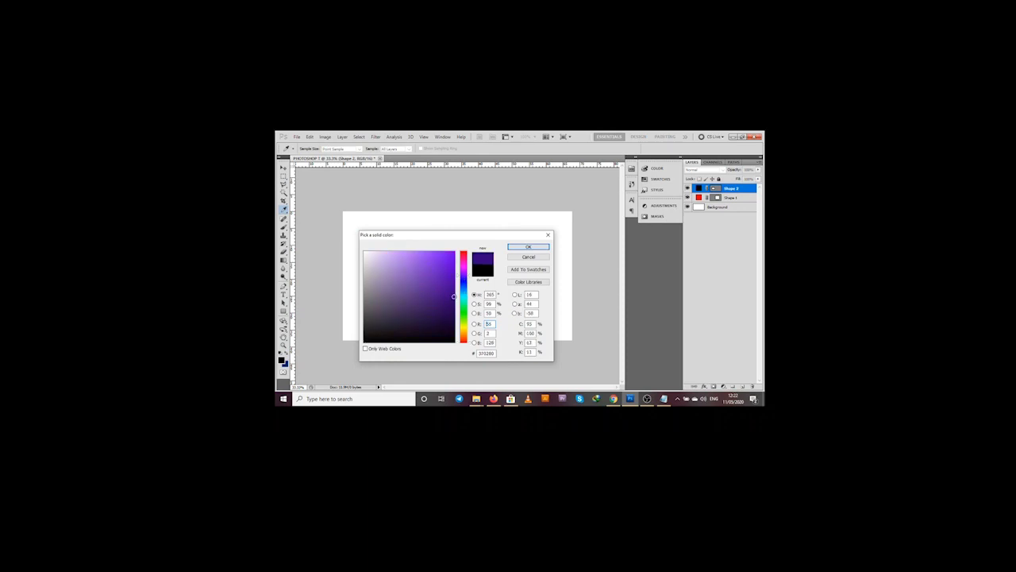
pyautogui.click(529, 247)
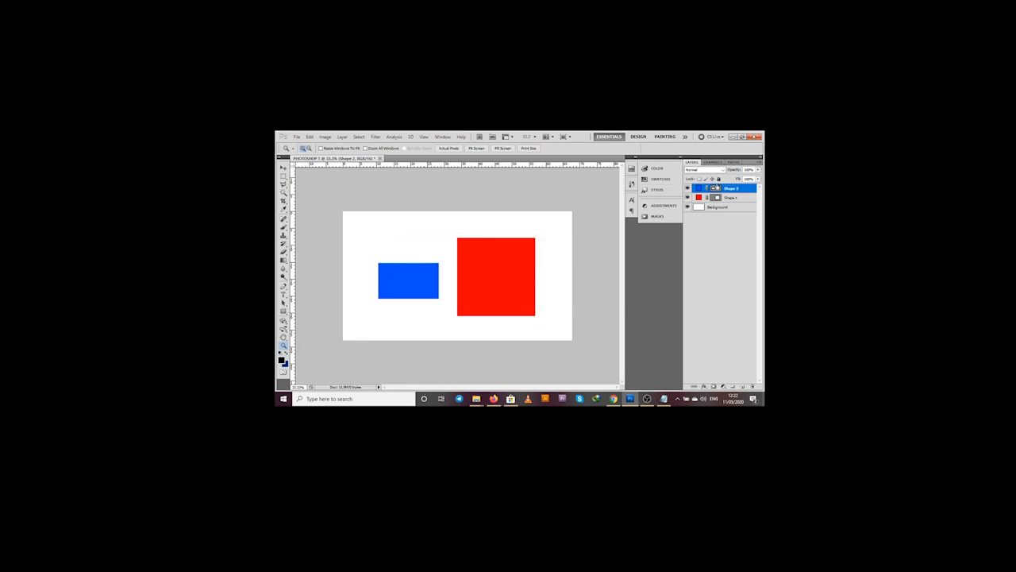
pyautogui.click(728, 198)
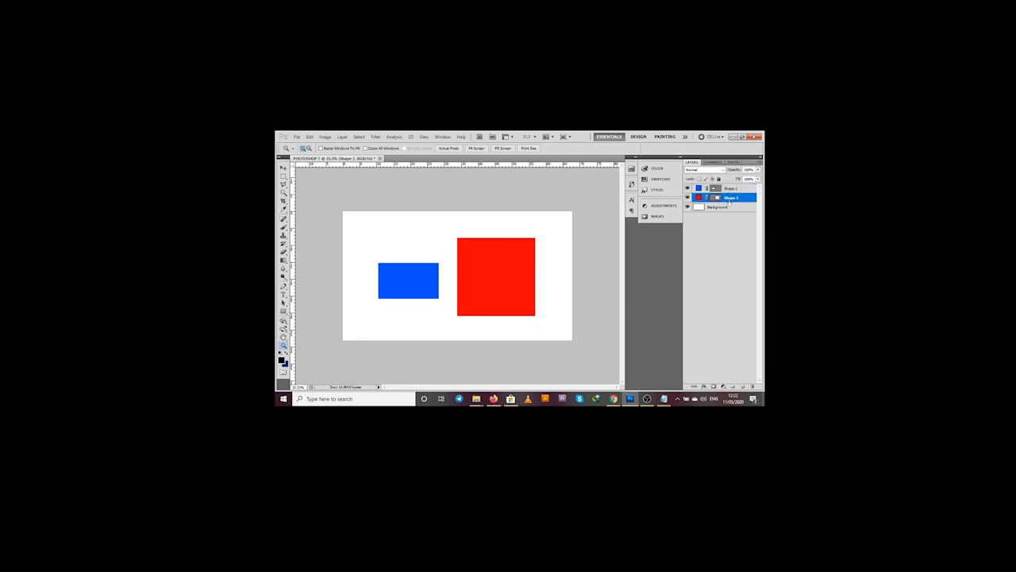
# Rename the red square's layer to 'Square'
pyautogui.rightClick(729, 198)
pyautogui.doubleClick(731, 199)
pyautogui.doubleClick(730, 200)
pyautogui.click(746, 200)
pyautogui.doubleClick(747, 200)
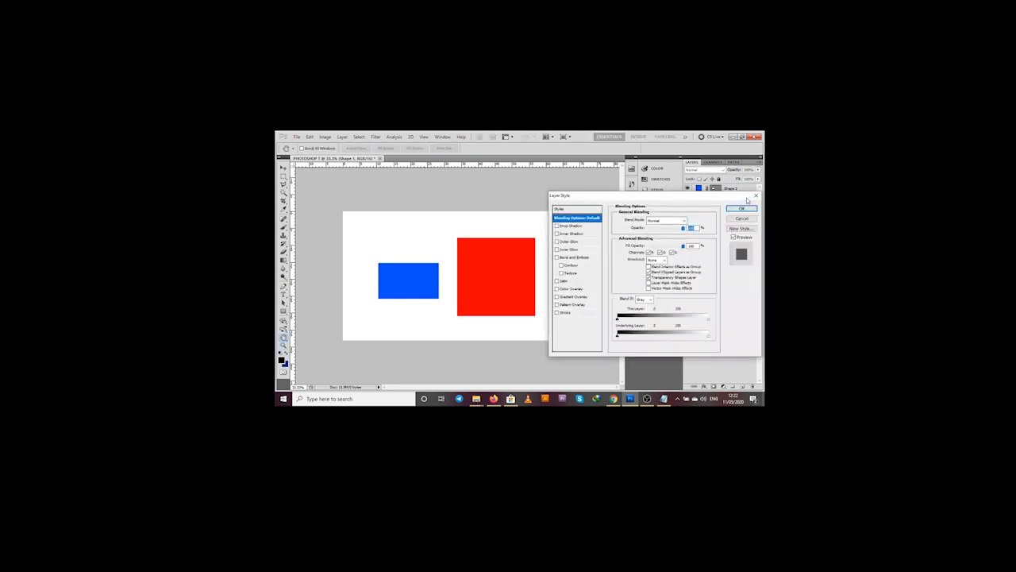
pyautogui.click(735, 208)
pyautogui.doubleClick(734, 198)
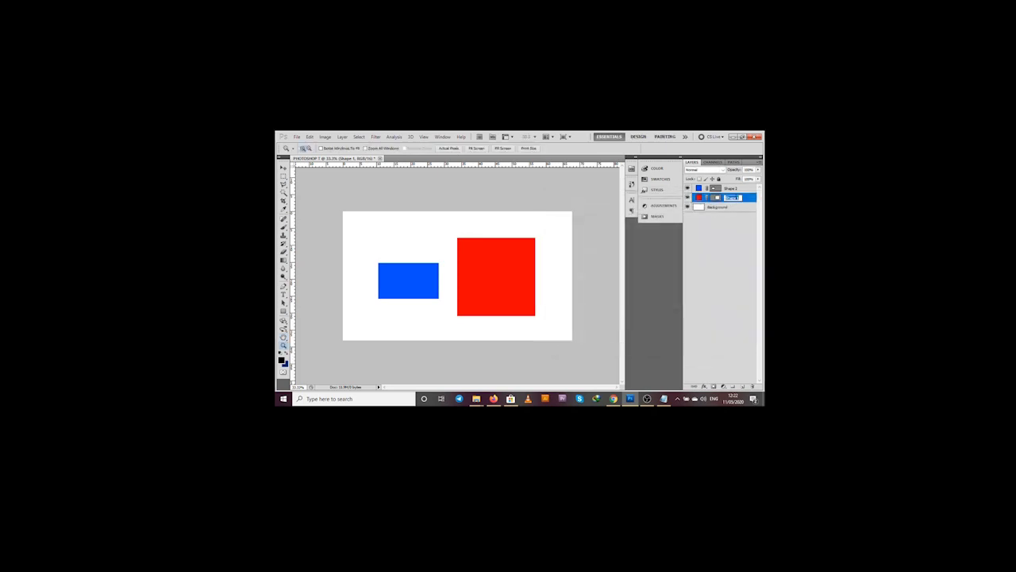
pyautogui.write('r')
pyautogui.write('quare')
pyautogui.press('Return')
# Rename the blue rectangle's layer to 'Rectangle'
pyautogui.rightClick(728, 189)
pyautogui.press('Escape')
pyautogui.doubleClick(727, 189)
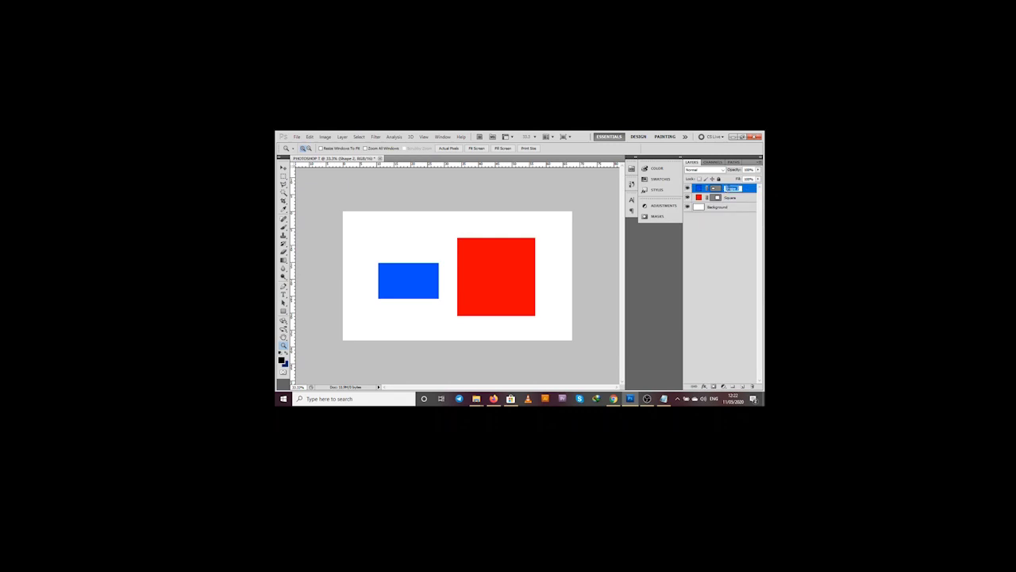
pyautogui.write('Rectangle')
pyautogui.press('Return')
pyautogui.click(734, 198)
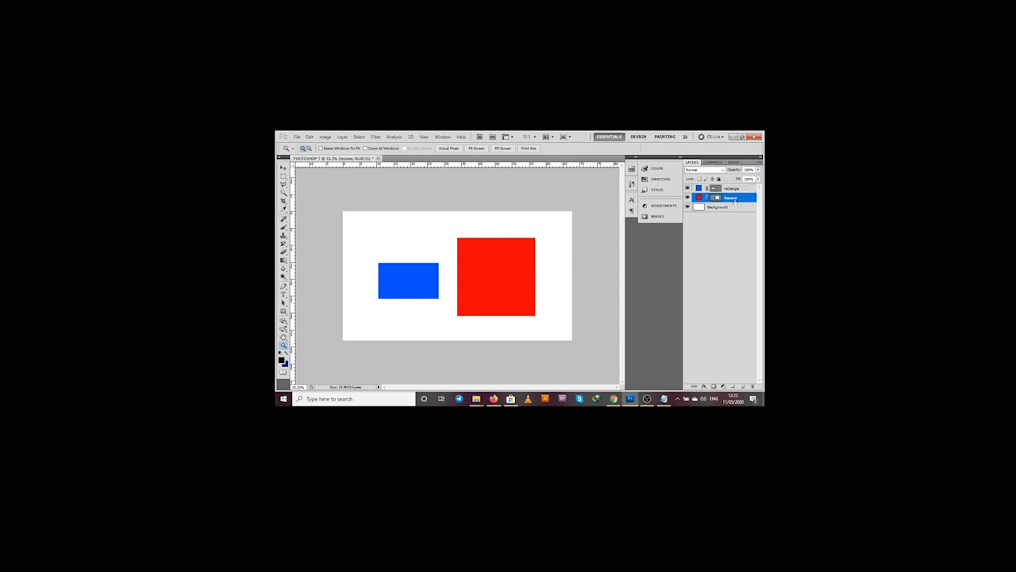
pyautogui.click(741, 190)
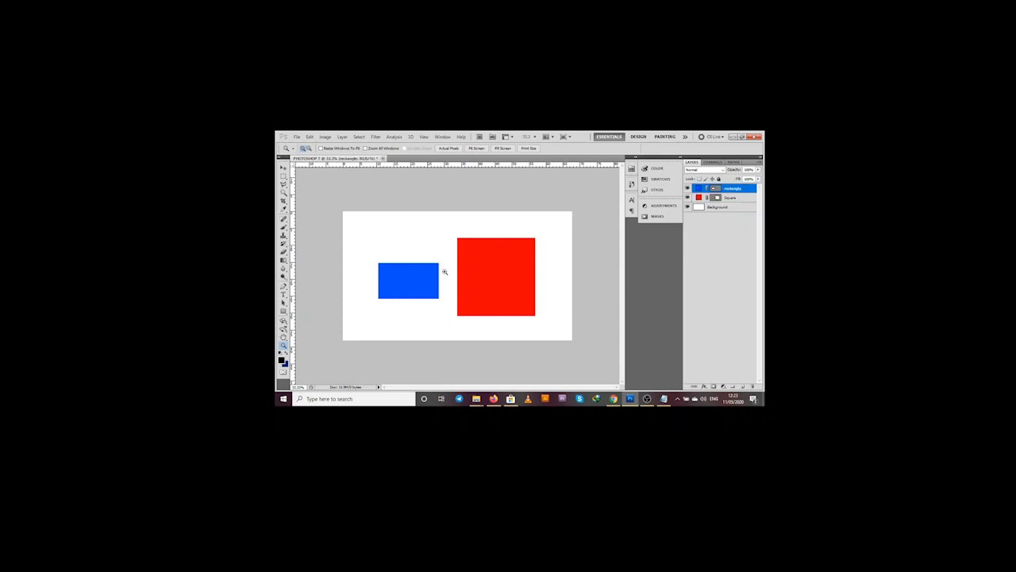
pyautogui.click(727, 198)
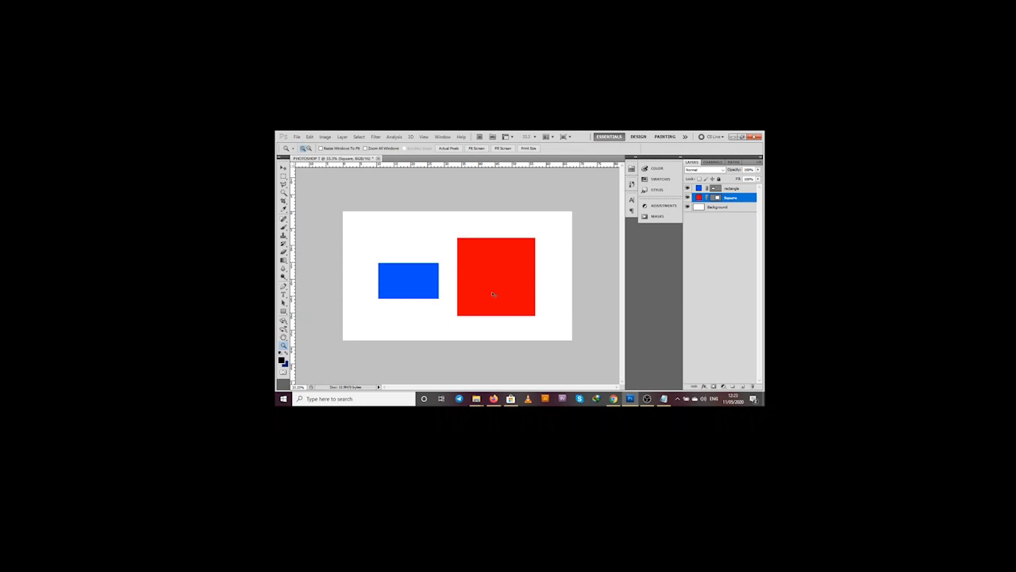
pyautogui.hotkey('ctrl', 't')
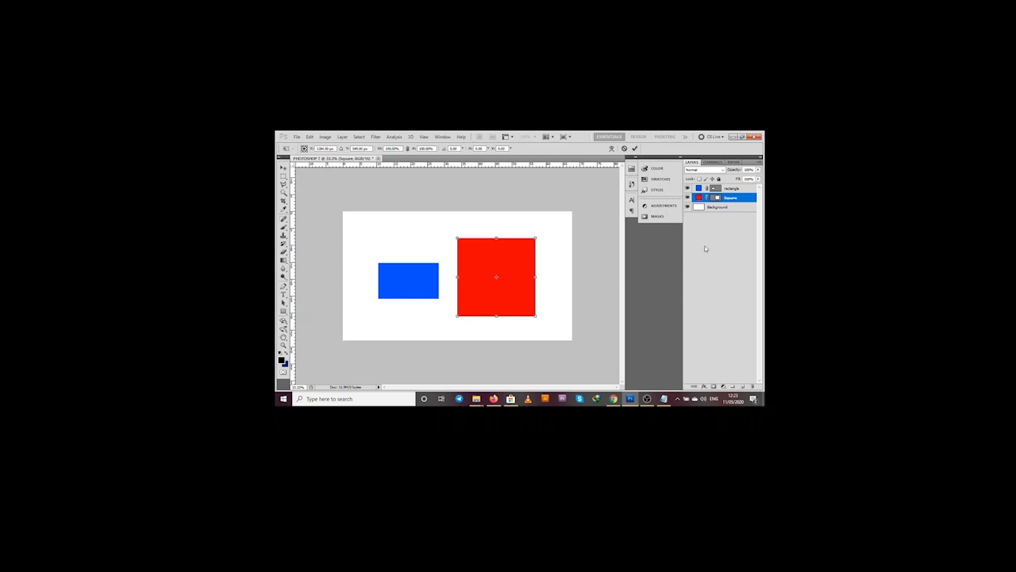
pyautogui.click(635, 148)
pyautogui.press('z')
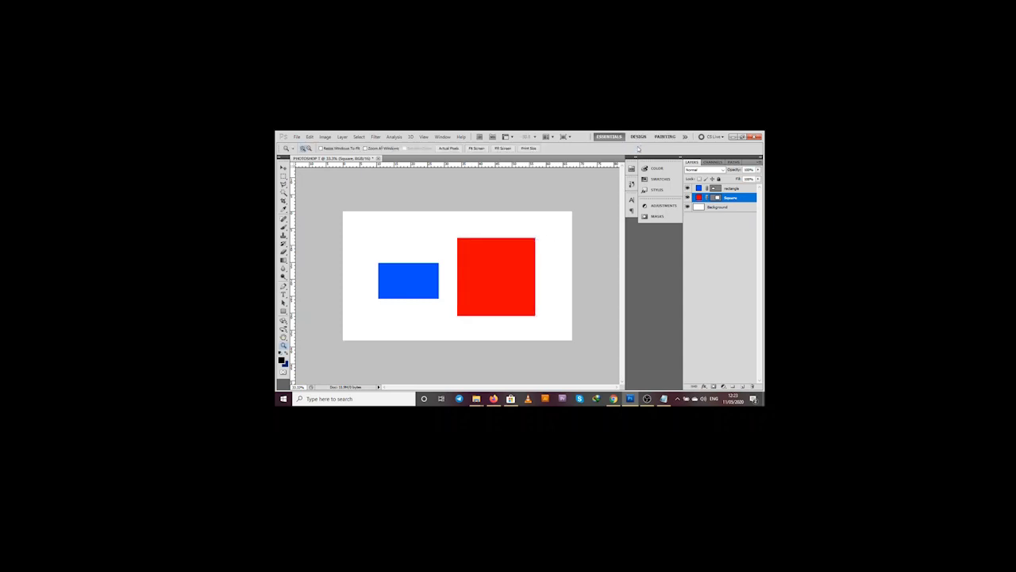
pyautogui.click(731, 188)
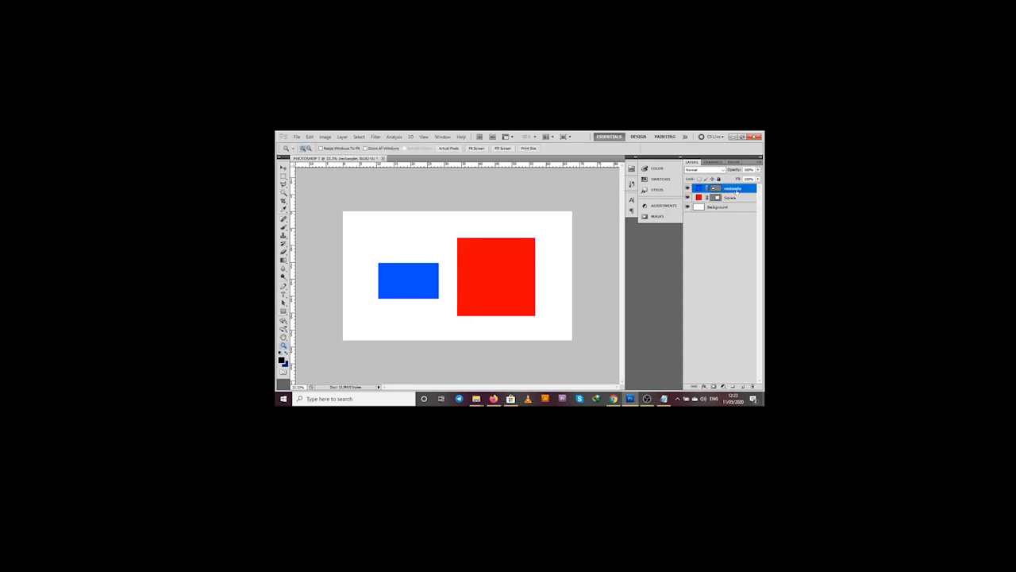
pyautogui.click(727, 197)
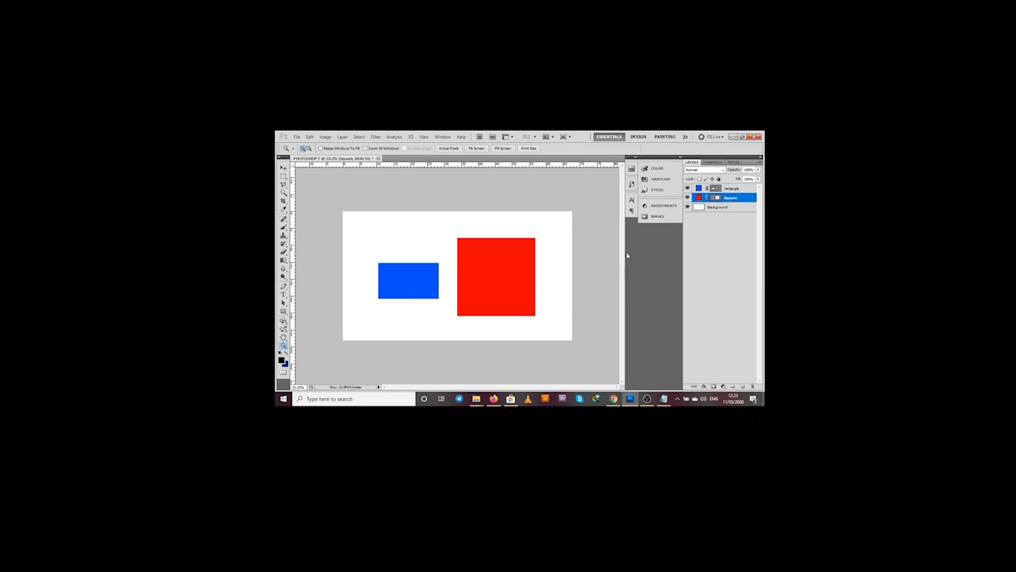
pyautogui.hotkey('ctrl', 't')
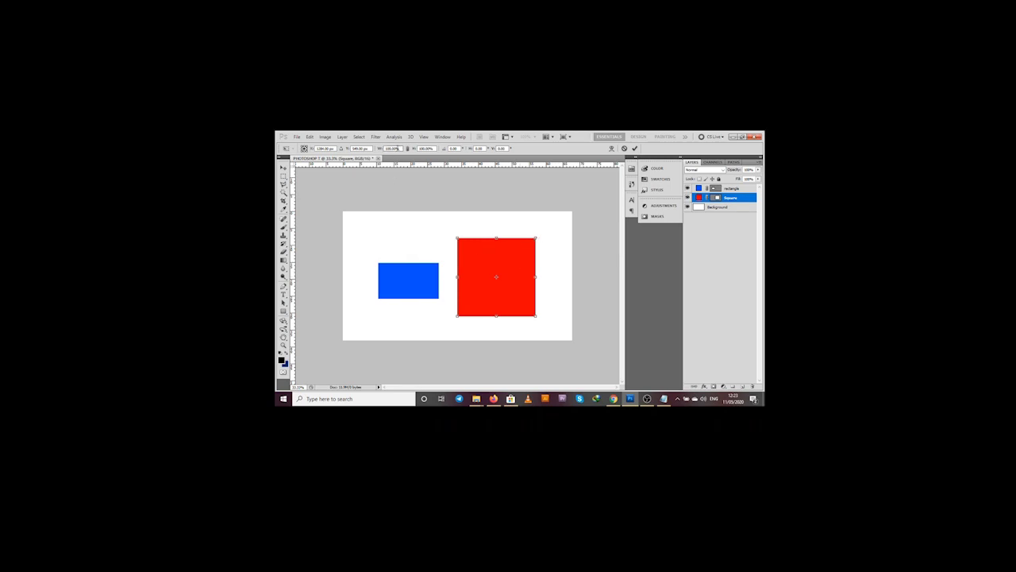
pyautogui.moveTo(401, 149); pyautogui.dragTo(376, 152)
pyautogui.write('200')
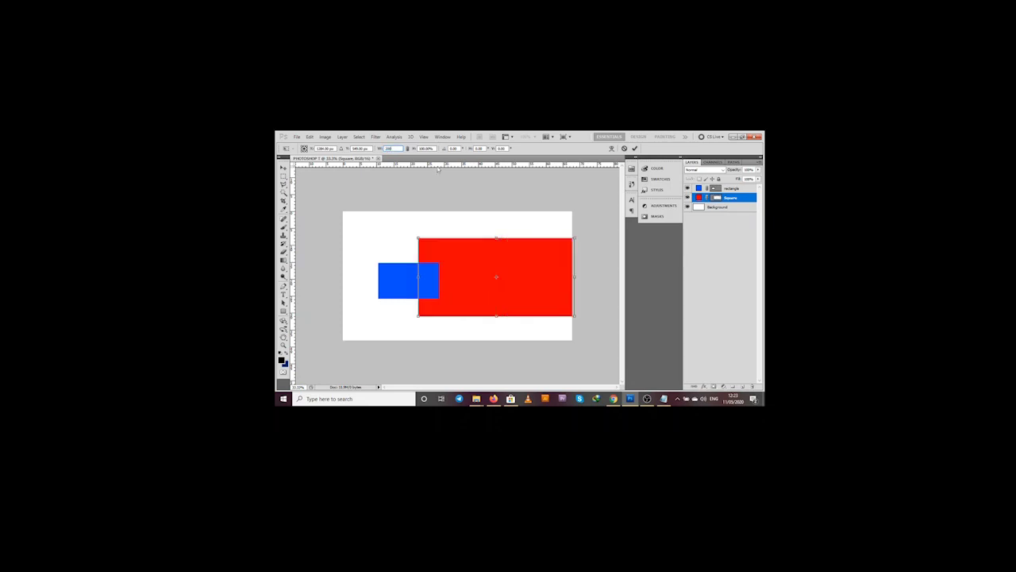
pyautogui.press('BackSpace')
pyautogui.press('BackSpace')
pyautogui.press('BackSpace')
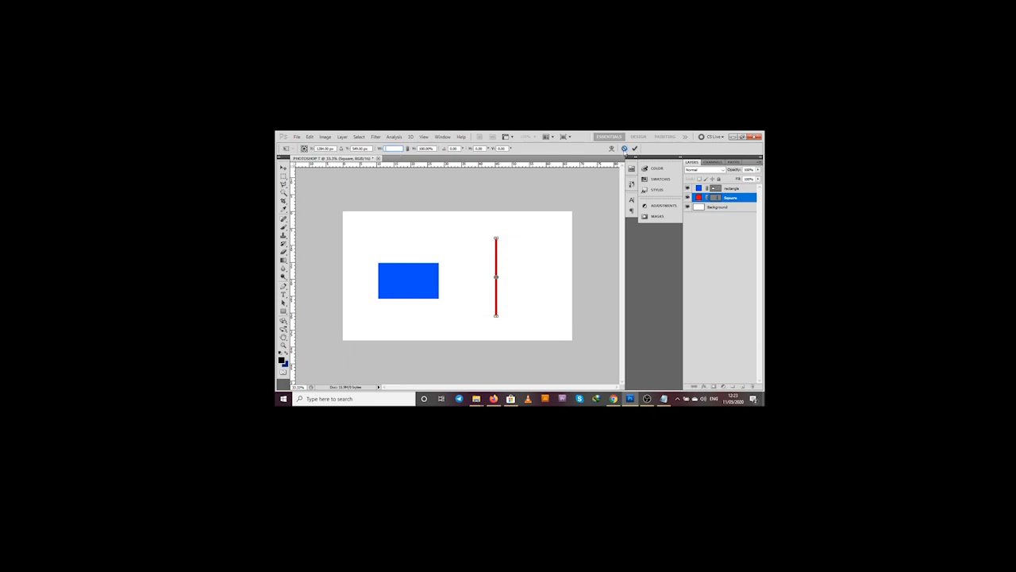
pyautogui.click(624, 148)
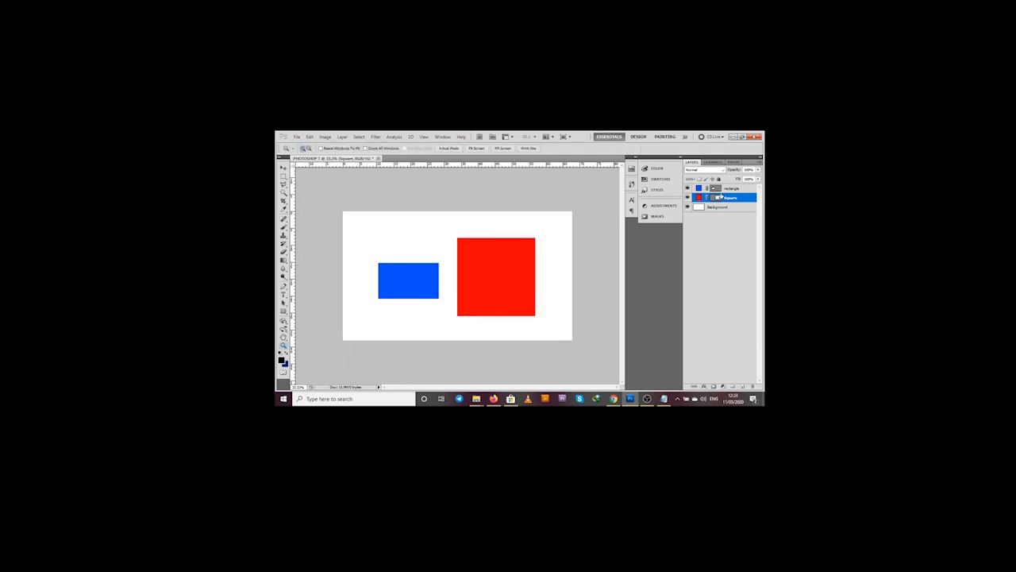
pyautogui.hotkey('ctrl', 't')
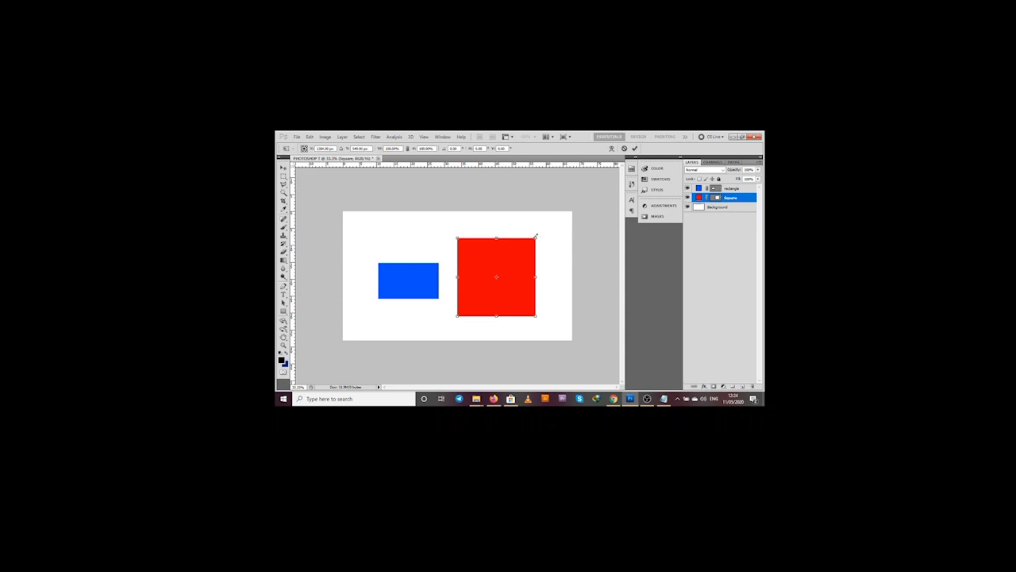
# Enlarge the red square with Free Transform, shifting it slightly down-left, and commit
pyautogui.moveTo(536, 236); pyautogui.dragTo(563, 249)
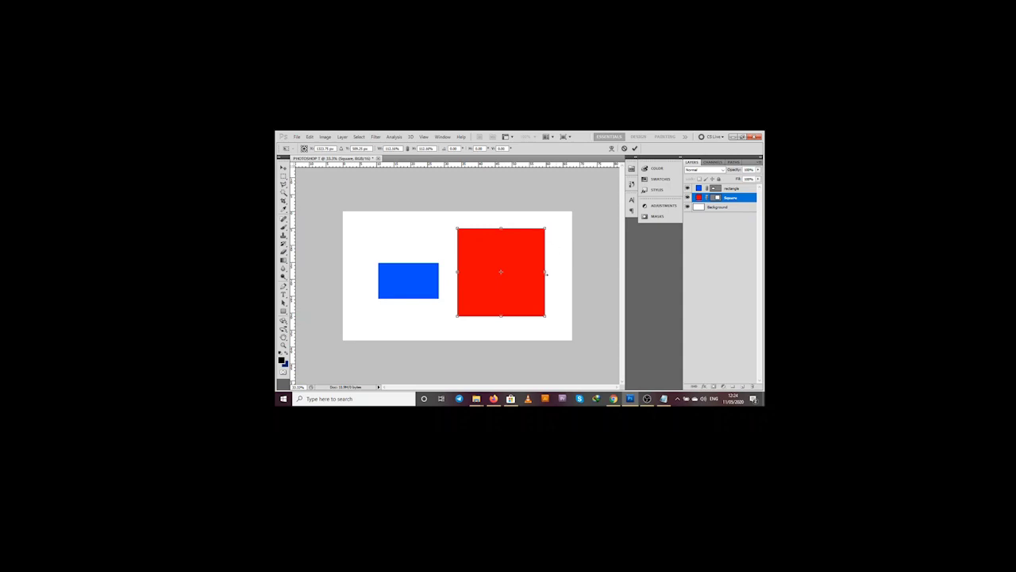
pyautogui.moveTo(548, 229)
pyautogui.mouseDown()
pyautogui.moveTo(551, 261)
pyautogui.moveTo(528, 254)
pyautogui.moveTo(523, 235)
pyautogui.moveTo(547, 226)
pyautogui.moveTo(535, 244)
pyautogui.moveTo(536, 232)
pyautogui.mouseUp()
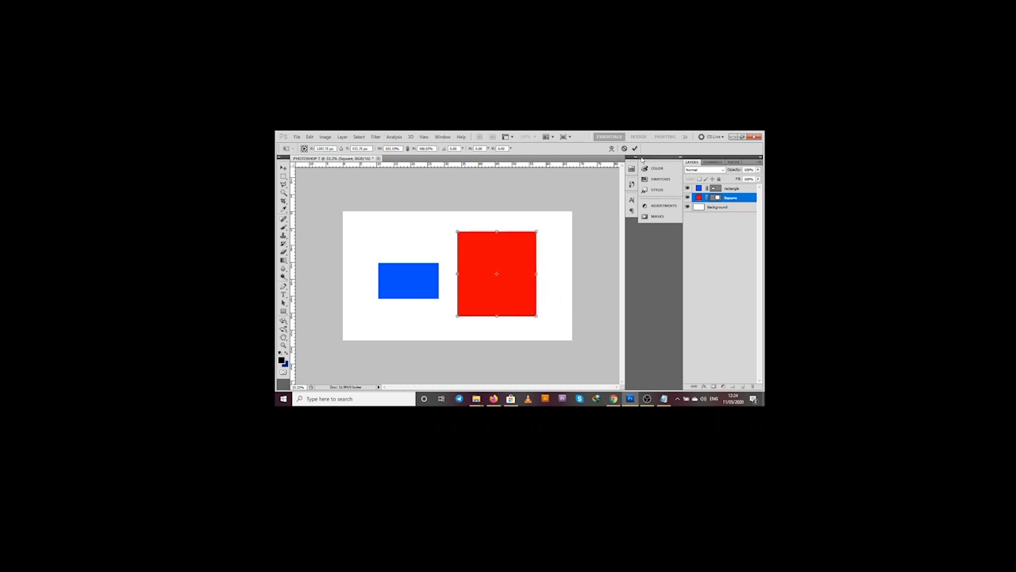
pyautogui.press('Escape')
pyautogui.press('z')
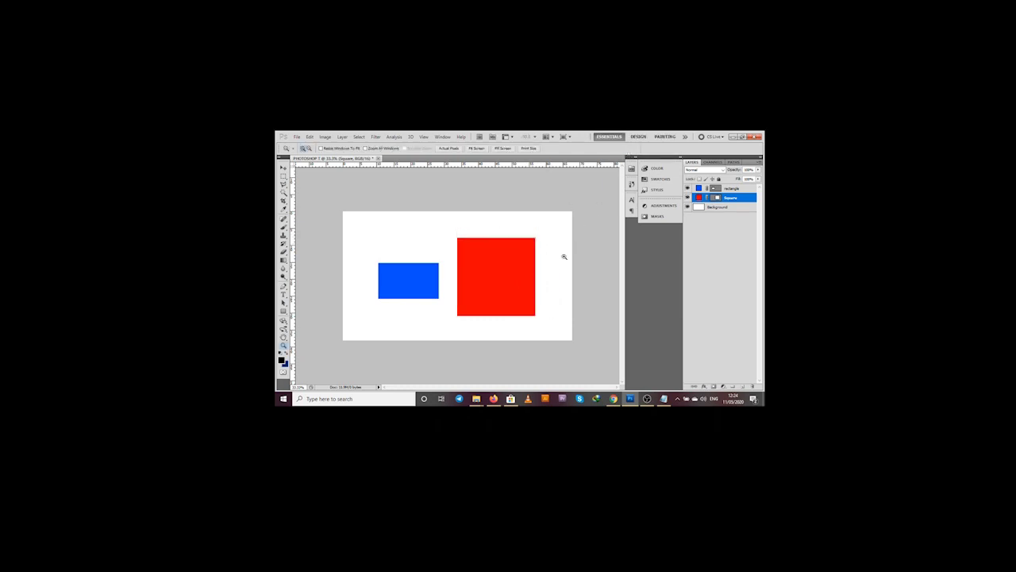
pyautogui.hotkey('ctrl', 't')
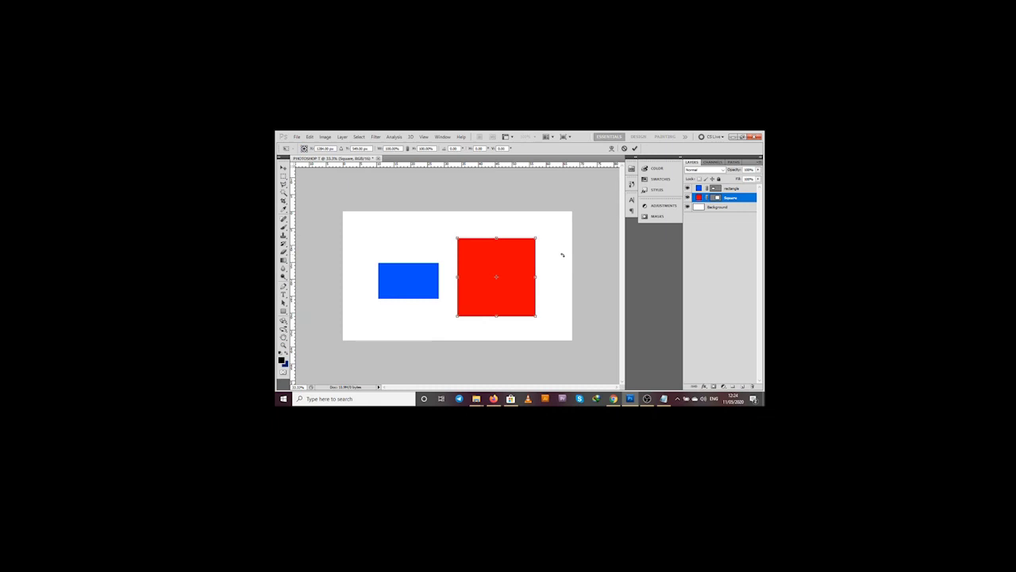
pyautogui.moveTo(536, 238); pyautogui.dragTo(511, 259)
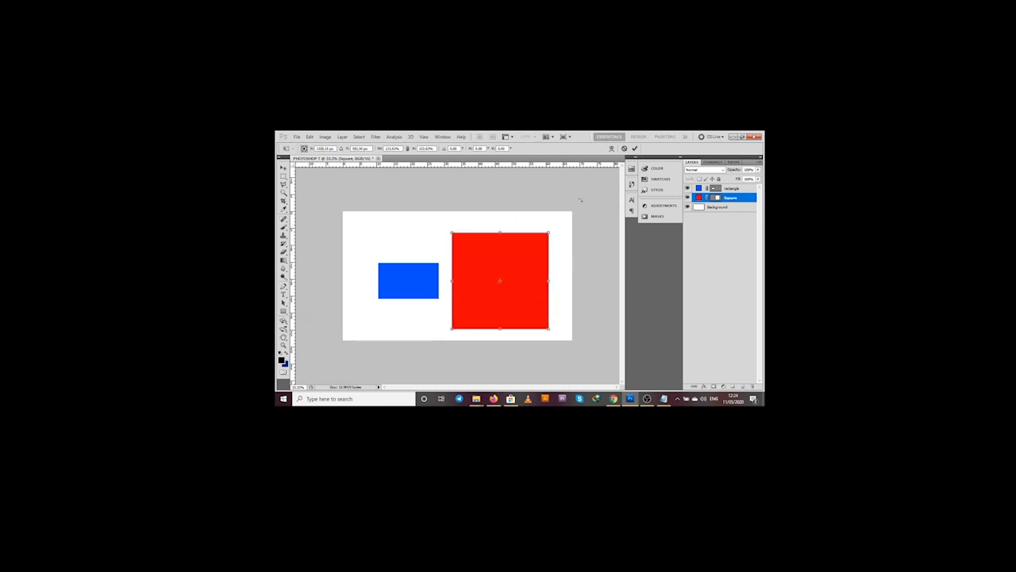
pyautogui.click(635, 149)
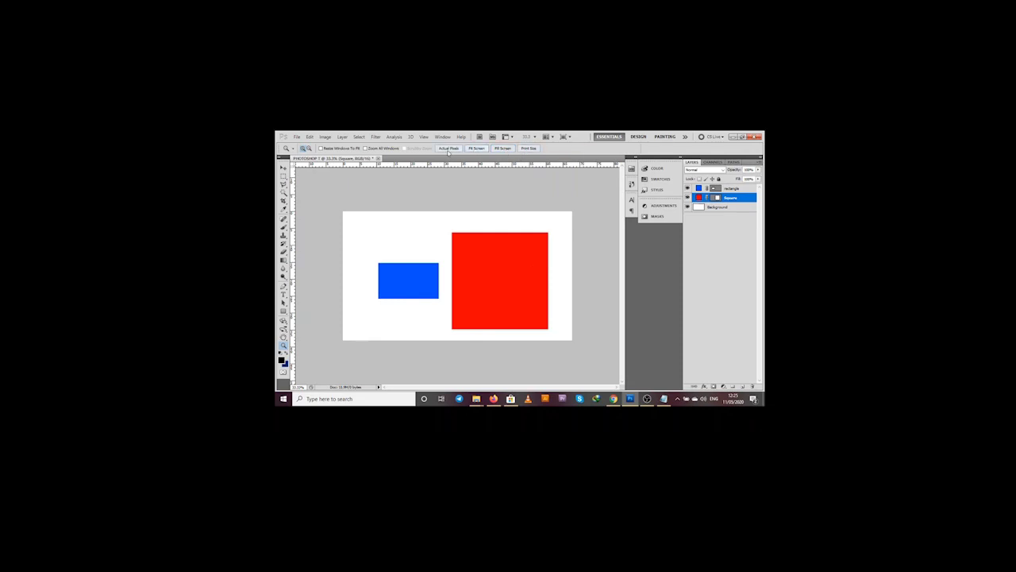
pyautogui.click(471, 149)
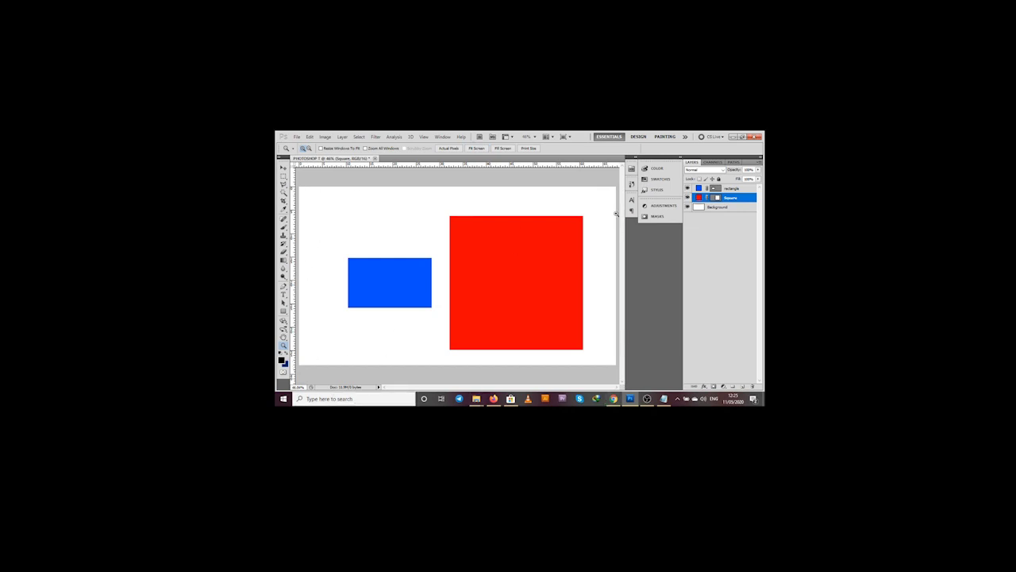
pyautogui.keyDown('alt'); pyautogui.click(472, 199); pyautogui.keyUp('alt')
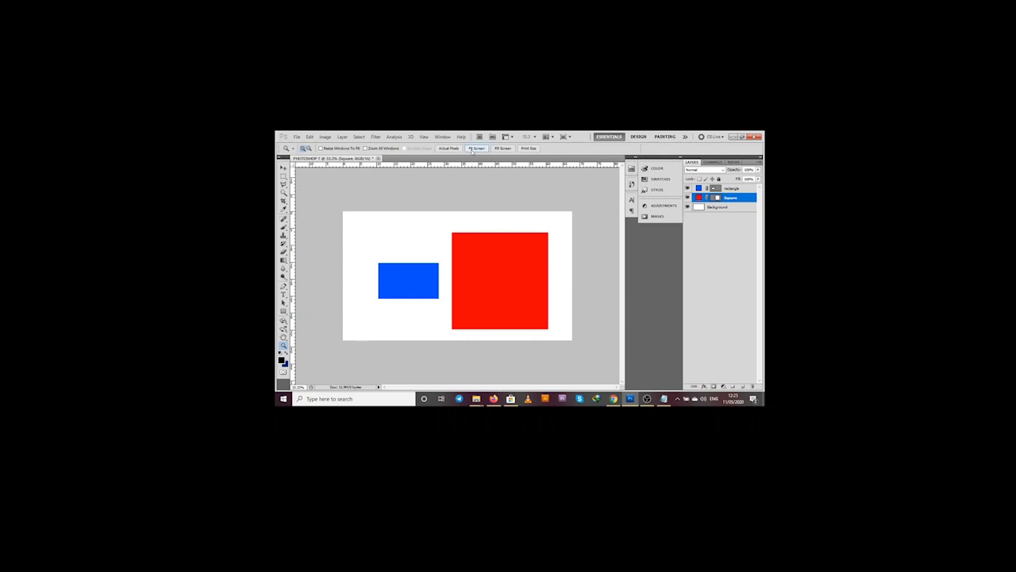
pyautogui.click(474, 149)
pyautogui.click(481, 227)
pyautogui.click(481, 226)
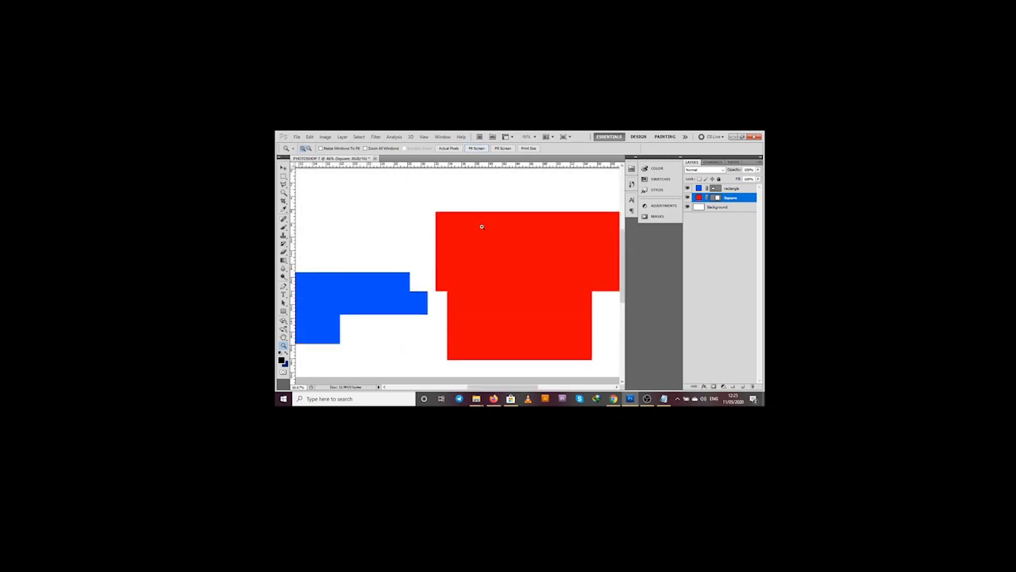
pyautogui.click(477, 150)
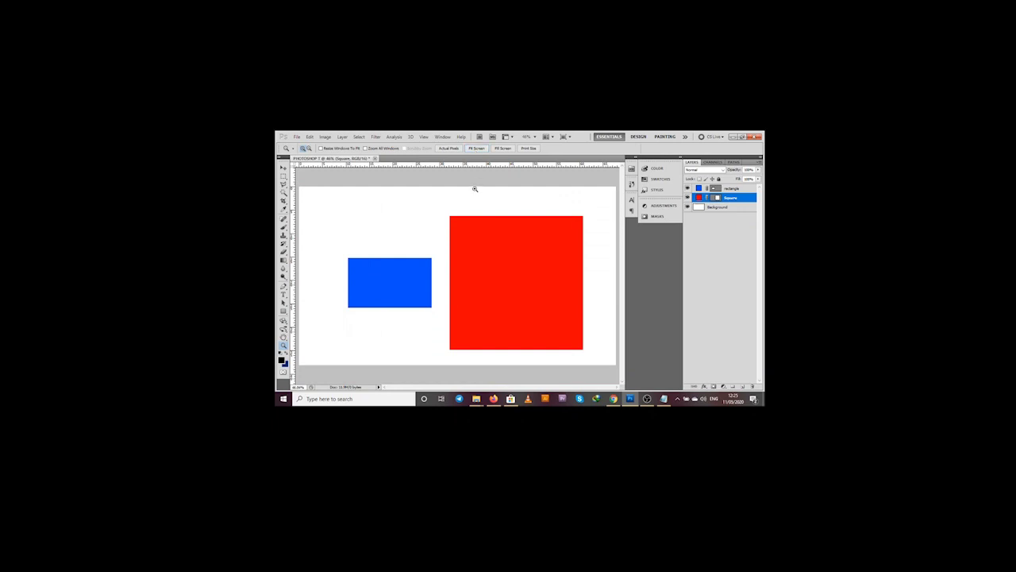
pyautogui.click(450, 150)
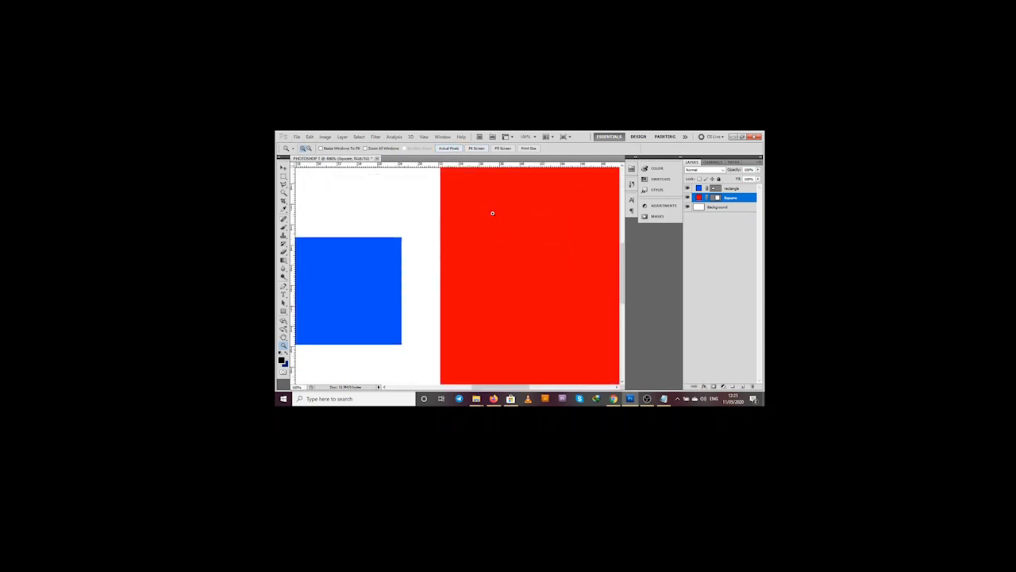
pyautogui.moveTo(484, 195); pyautogui.dragTo(370, 281)
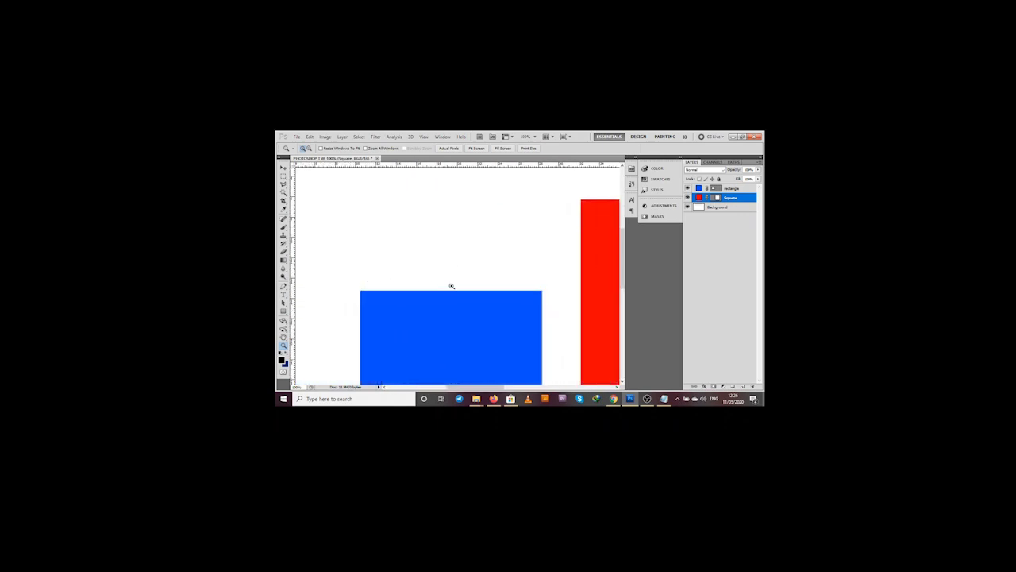
pyautogui.moveTo(479, 239); pyautogui.dragTo(367, 268)
pyautogui.moveTo(531, 252); pyautogui.dragTo(420, 268)
pyautogui.moveTo(492, 266)
pyautogui.mouseDown()
pyautogui.moveTo(448, 272)
pyautogui.moveTo(462, 256)
pyautogui.moveTo(429, 295)
pyautogui.moveTo(386, 299)
pyautogui.moveTo(416, 284)
pyautogui.mouseUp()
pyautogui.moveTo(336, 281); pyautogui.dragTo(484, 286)
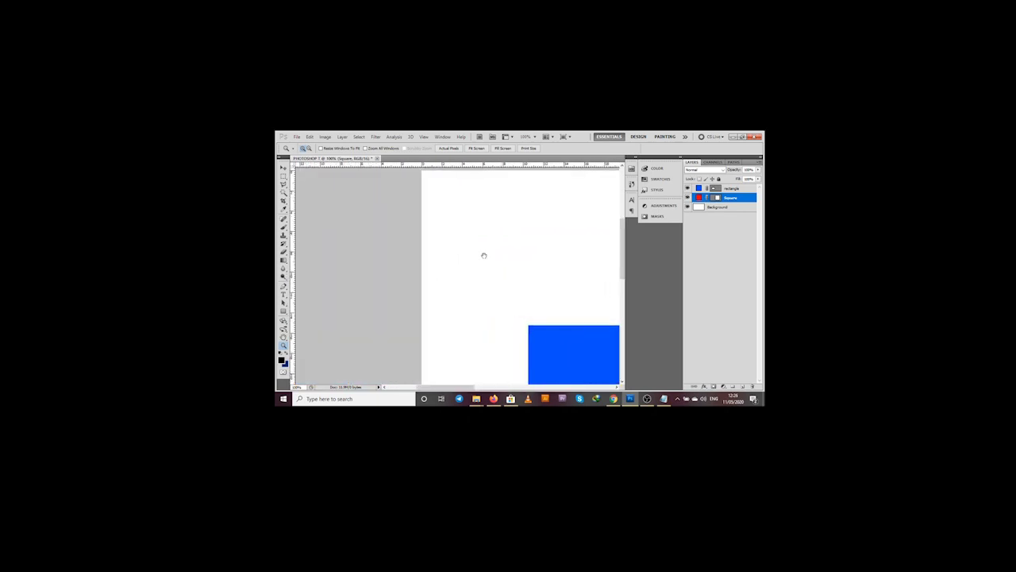
pyautogui.click(476, 148)
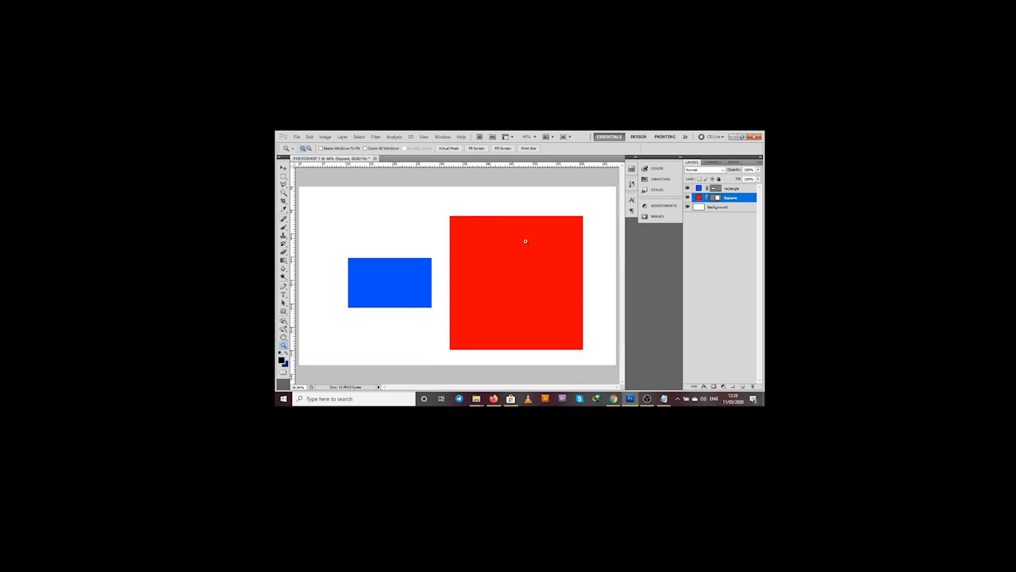
pyautogui.rightClick(416, 261)
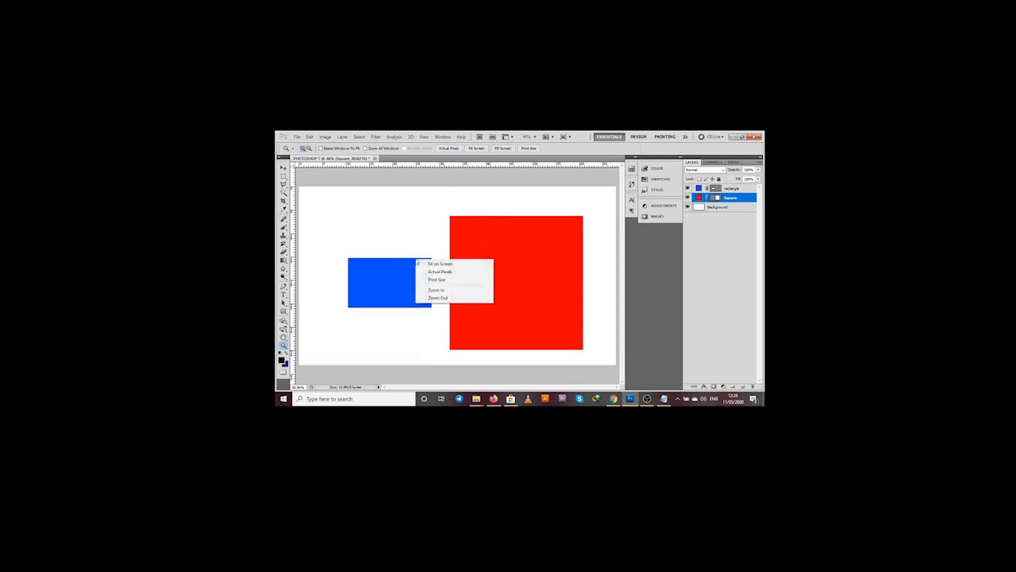
pyautogui.press('Escape')
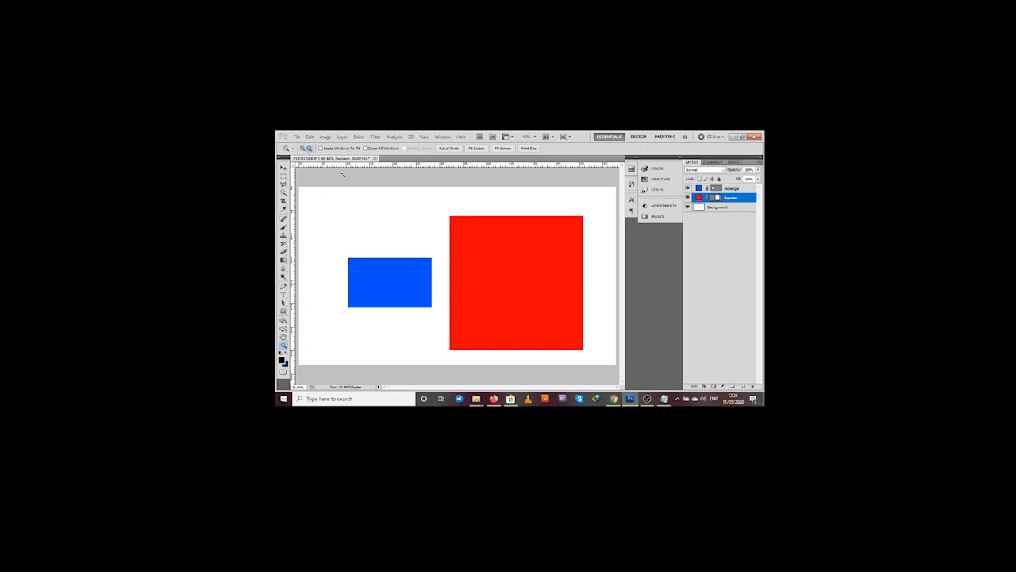
pyautogui.click(478, 275)
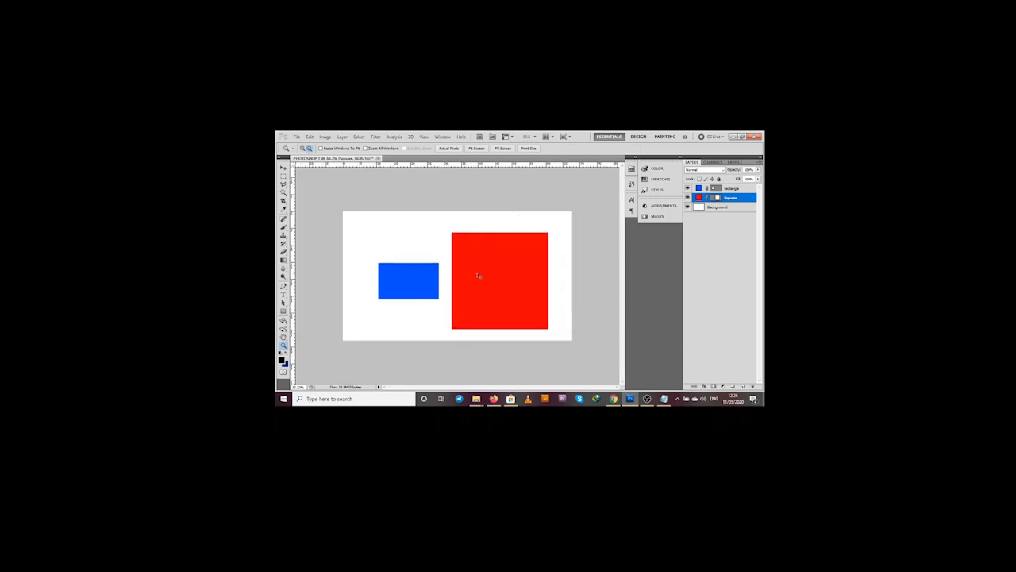
pyautogui.click(477, 275)
pyautogui.keyDown('alt'); pyautogui.click(478, 276); pyautogui.keyUp('alt')
pyautogui.keyDown('alt'); pyautogui.click(478, 276); pyautogui.keyUp('alt')
pyautogui.click(478, 275)
pyautogui.keyDown('alt'); pyautogui.click(478, 275); pyautogui.keyUp('alt')
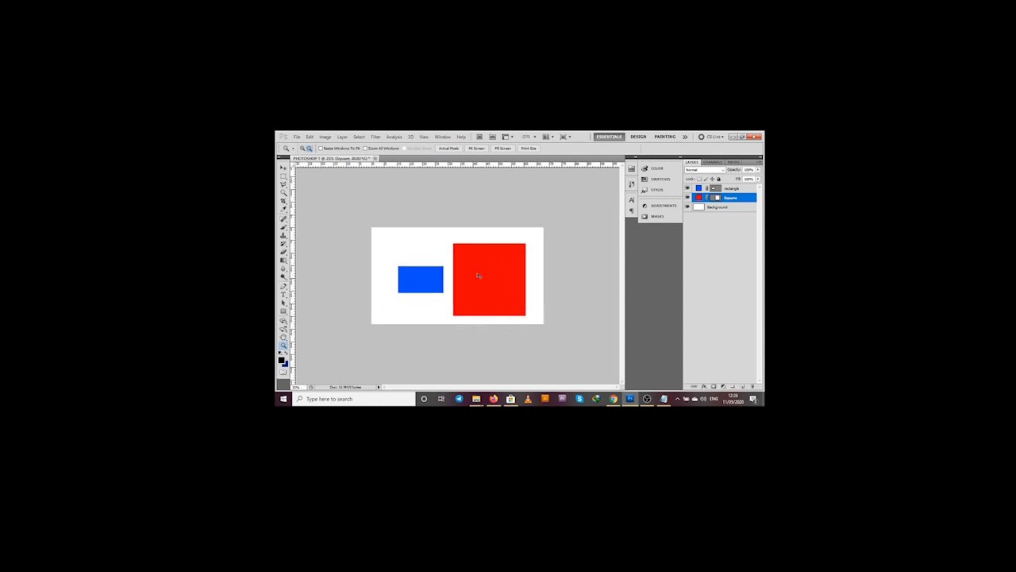
pyautogui.click(478, 275)
pyautogui.click(478, 275)
pyautogui.keyDown('alt'); pyautogui.click(478, 275); pyautogui.keyUp('alt')
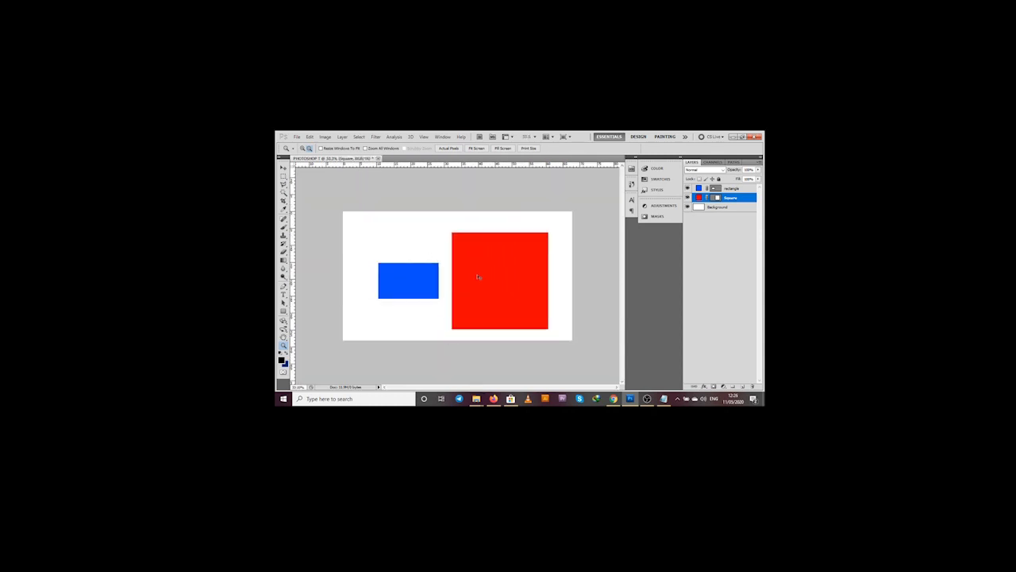
pyautogui.click(476, 148)
pyautogui.click(309, 148)
pyautogui.click(502, 279)
pyautogui.click(501, 279)
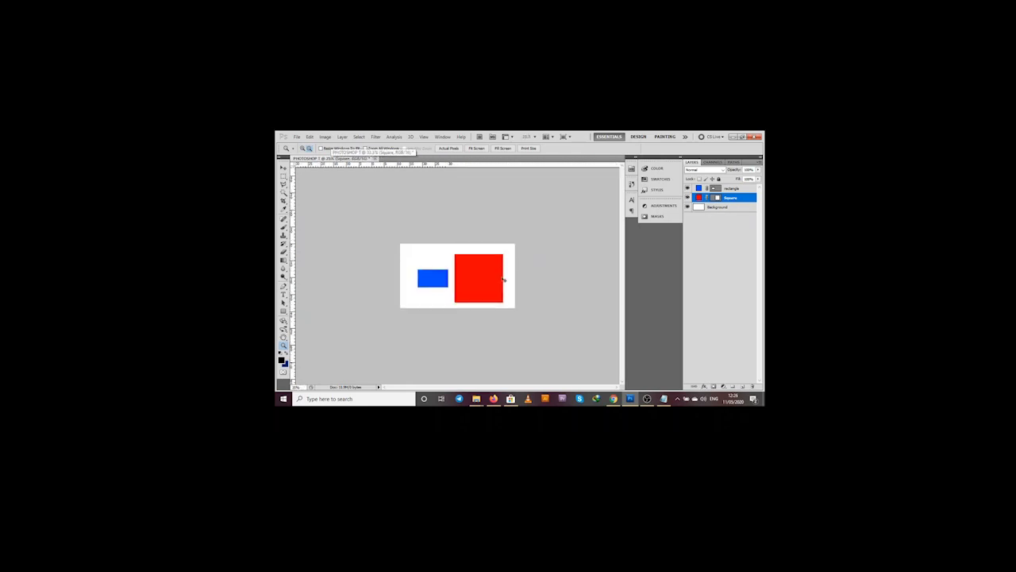
pyautogui.keyDown('alt'); pyautogui.click(502, 279); pyautogui.keyUp('alt')
pyautogui.keyDown('alt'); pyautogui.click(501, 278); pyautogui.keyUp('alt')
pyautogui.click(502, 279)
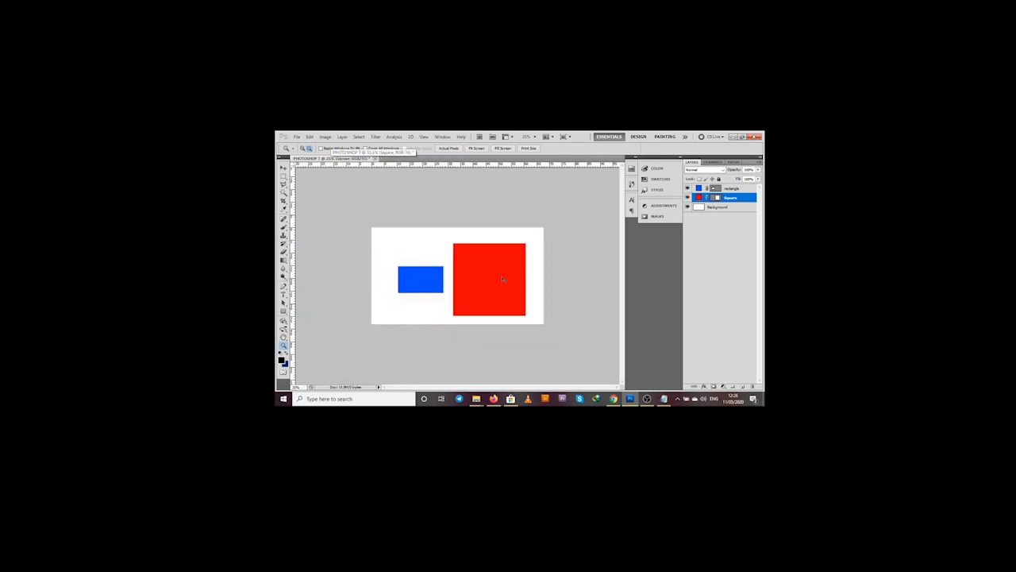
pyautogui.keyDown('alt'); pyautogui.click(501, 279); pyautogui.keyUp('alt')
pyautogui.keyDown('alt'); pyautogui.click(501, 278); pyautogui.keyUp('alt')
pyautogui.click(502, 278)
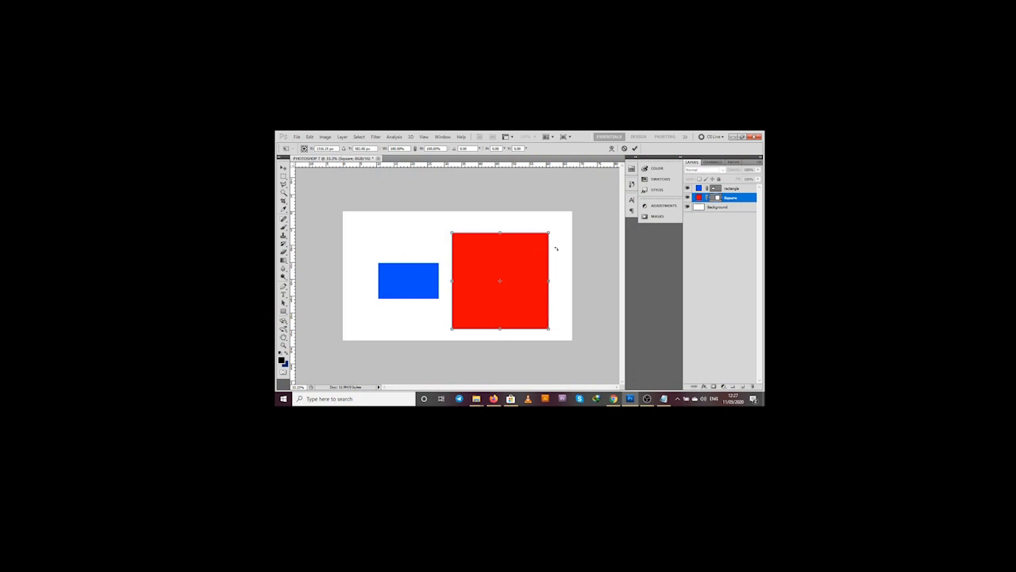
# Try rotating the red square 45°, then undo it so the square stays upright
pyautogui.moveTo(557, 247); pyautogui.dragTo(559, 289)
pyautogui.moveTo(564, 253); pyautogui.dragTo(565, 271)
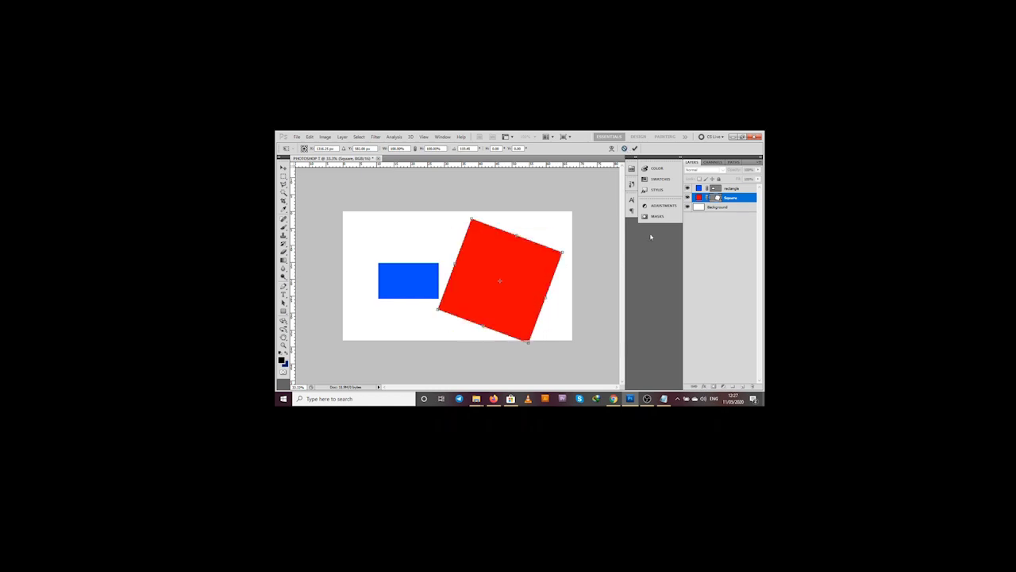
pyautogui.moveTo(550, 231); pyautogui.dragTo(571, 253)
pyautogui.click(634, 148)
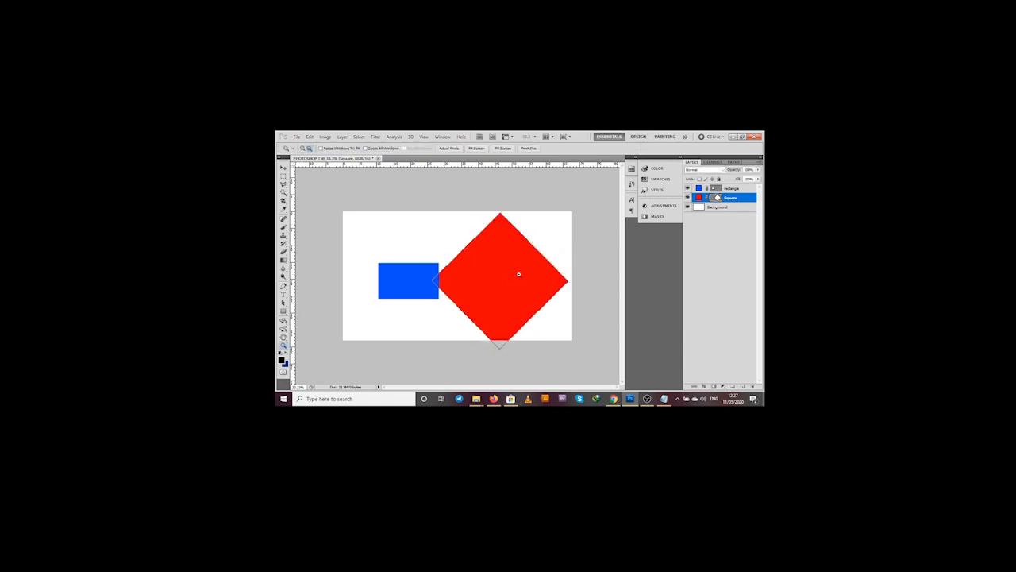
pyautogui.hotkey('ctrl', 'z')
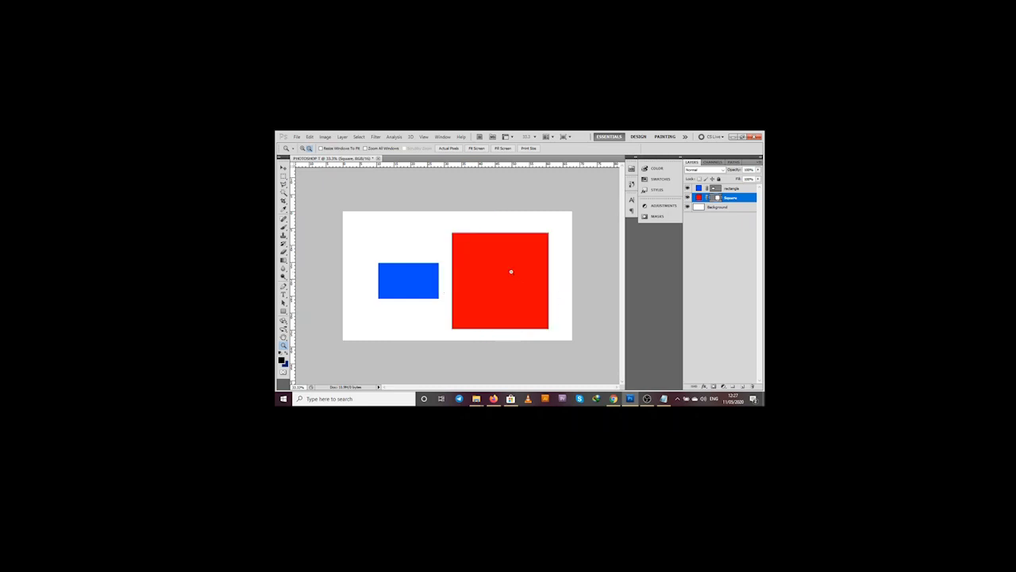
pyautogui.hotkey('ctrl', 'z')
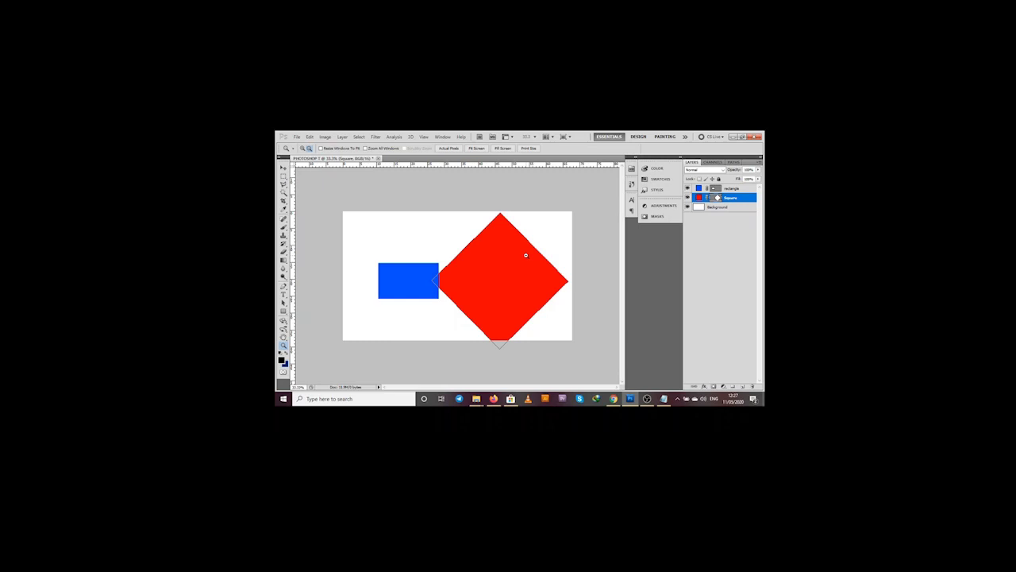
pyautogui.hotkey('ctrl', 'z')
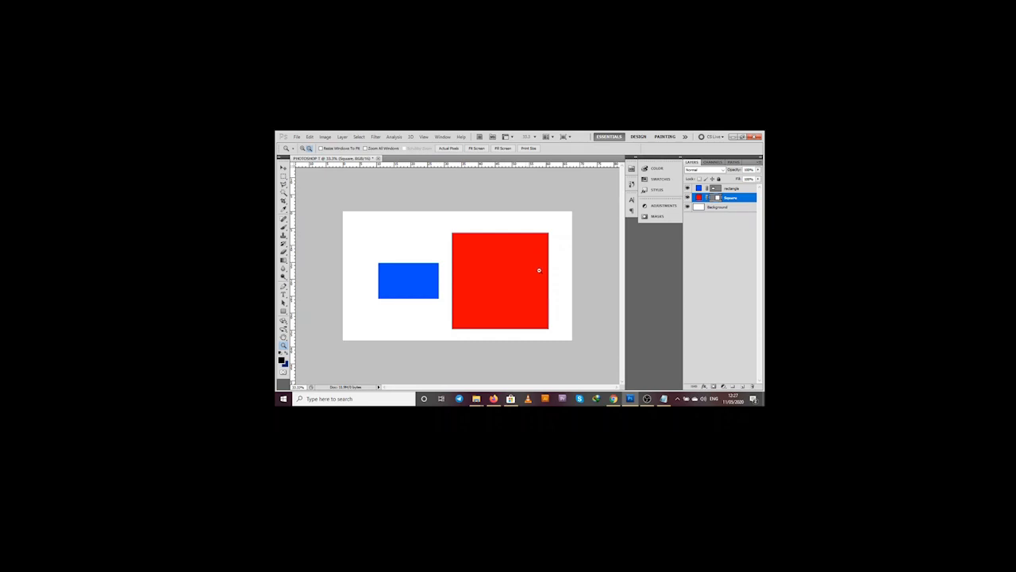
pyautogui.hotkey('ctrl', 't')
# Cancel the transform and step through history to restore the blue rectangle and larger square
pyautogui.click(625, 149)
pyautogui.hotkey('ctrl', 'z')
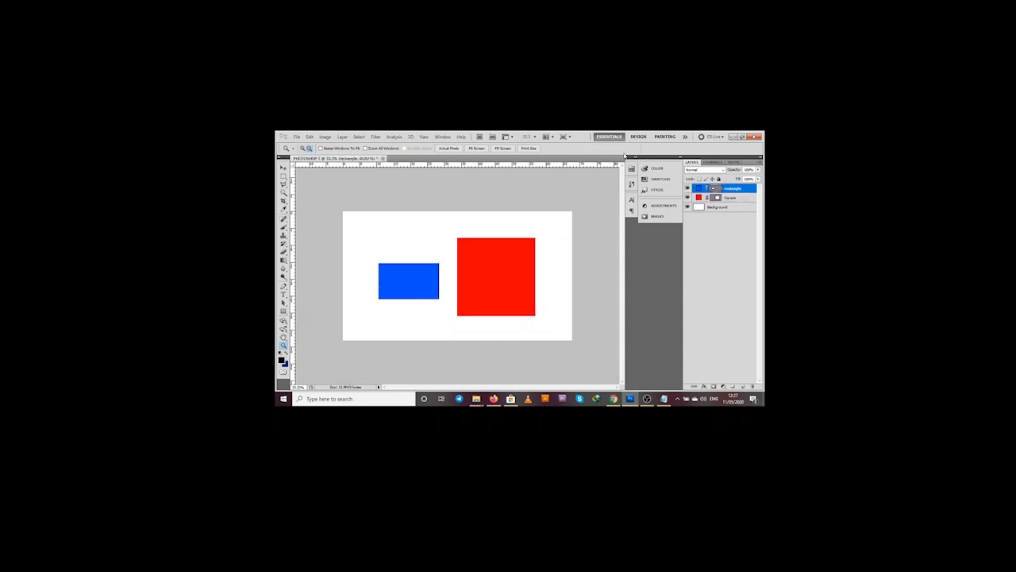
pyautogui.hotkey('ctrl', 'z')
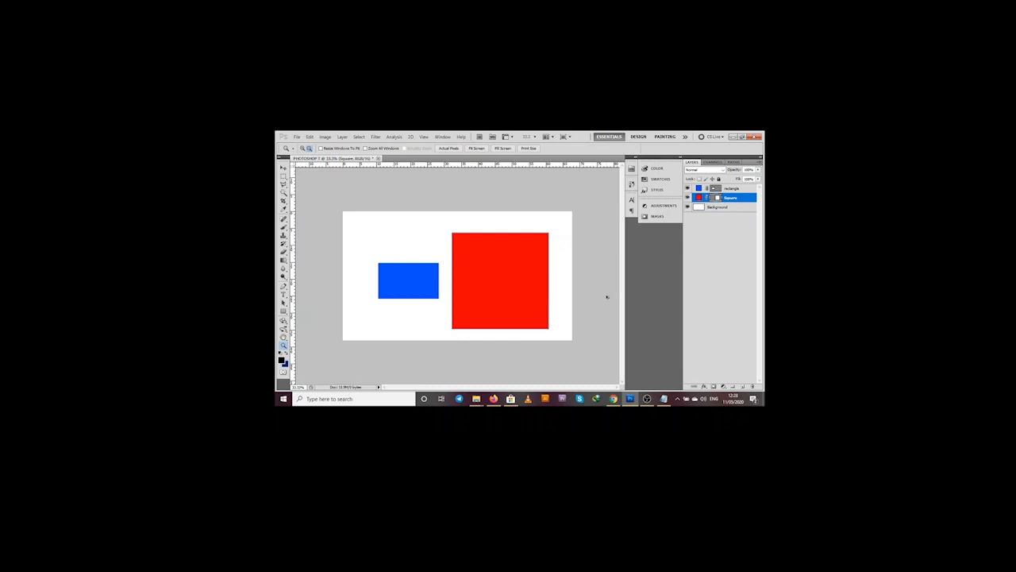
pyautogui.hotkey('ctrl', 'z')
pyautogui.hotkey('ctrl', 'alt', 'z')
pyautogui.hotkey('ctrl', 'alt', 'z')
pyautogui.hotkey('ctrl', 'alt', 'z')
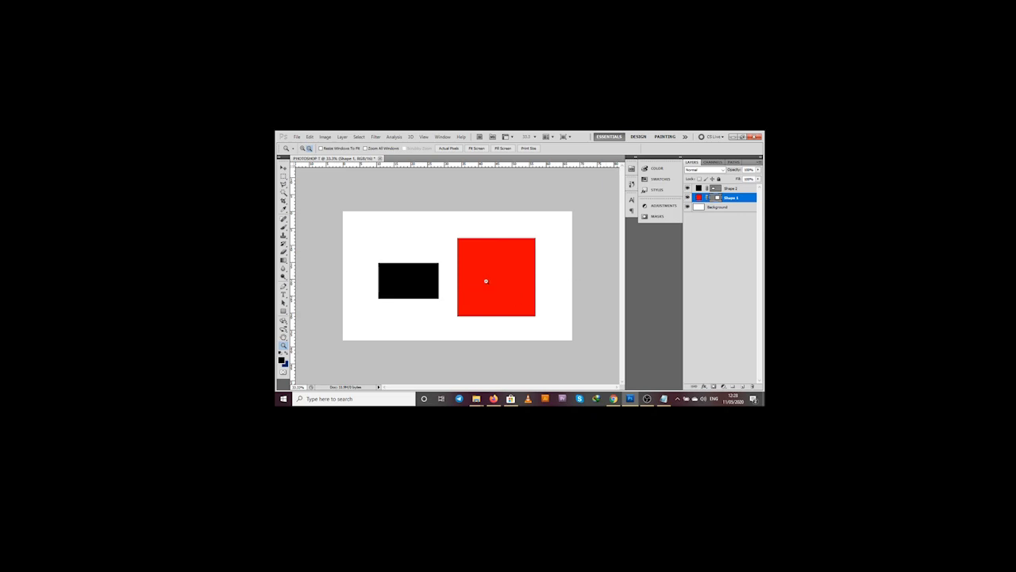
pyautogui.hotkey('ctrl', 'shift', 'z')
pyautogui.hotkey('ctrl', 'shift', 'z')
pyautogui.hotkey('ctrl', 'shift', 'z')
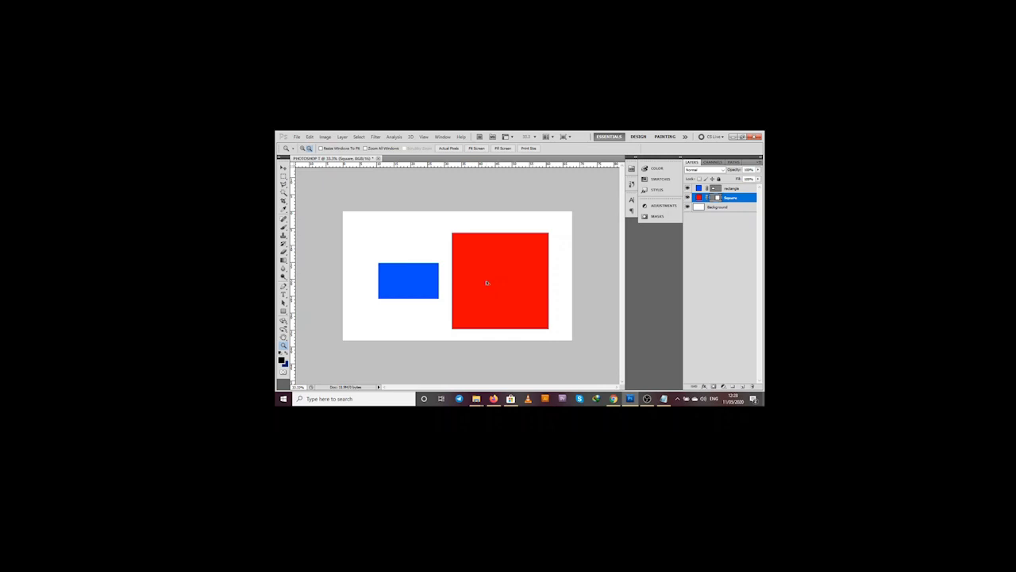
pyautogui.hotkey('ctrl', 'alt', 'z')
pyautogui.hotkey('ctrl', 'alt', 'z')
pyautogui.hotkey('ctrl', 'alt', 'z')
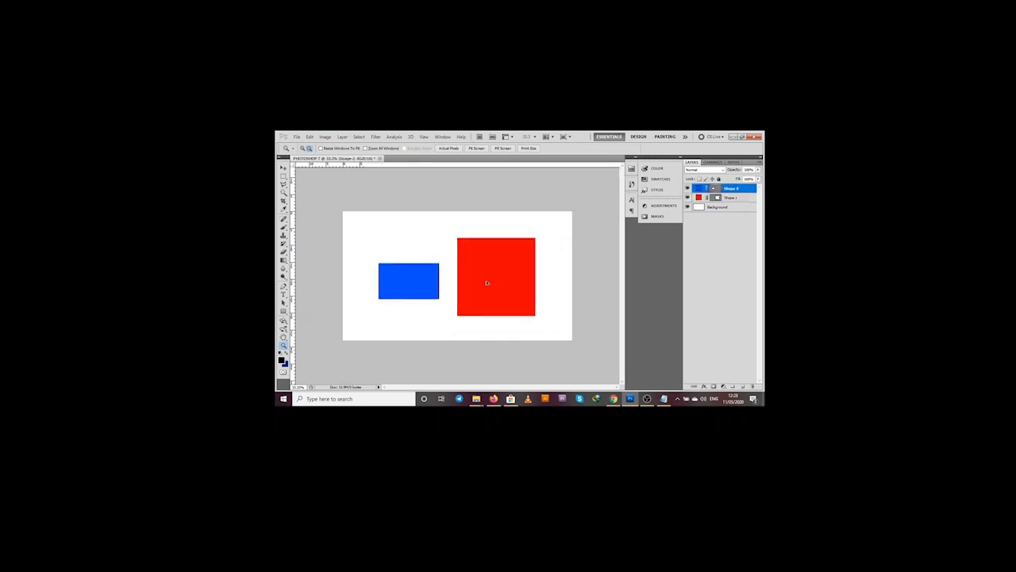
pyautogui.click(486, 283)
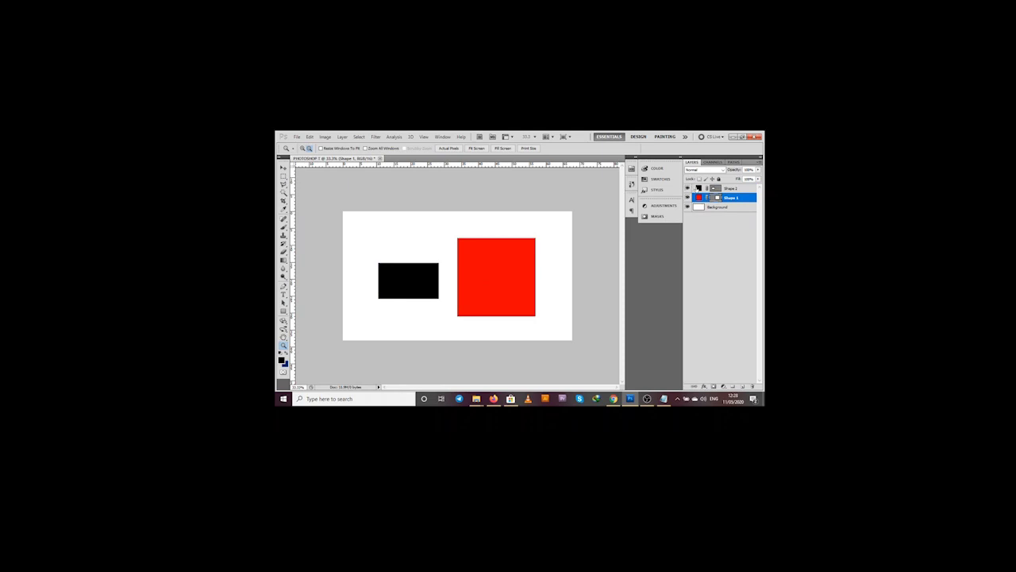
pyautogui.hotkey('ctrl', 'shift', 'z')
pyautogui.hotkey('ctrl', 'shift', 'z')
pyautogui.hotkey('ctrl', 'shift', 'z')
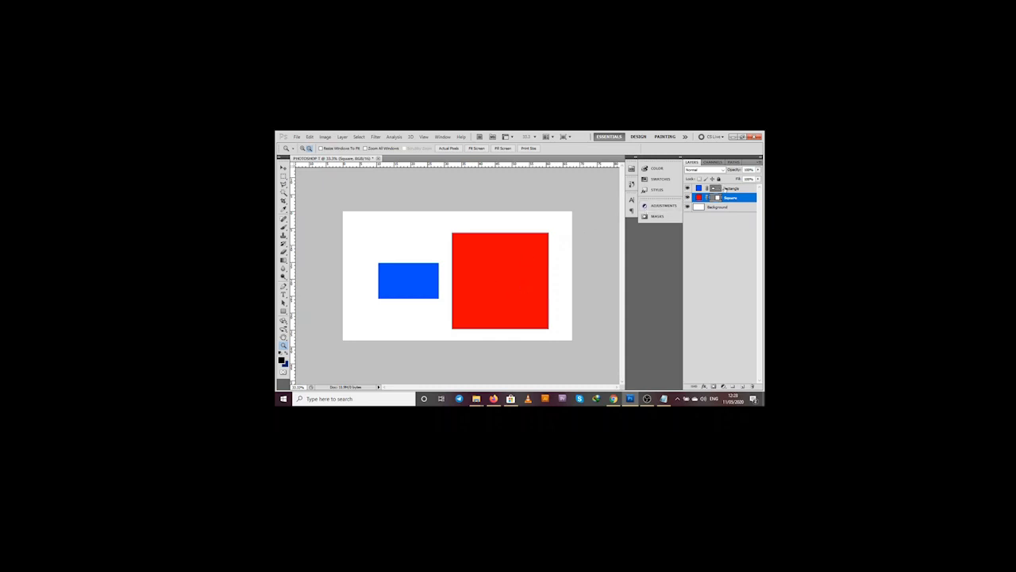
# Select the Rectangle and Square layers together and move both shapes slightly up-left
pyautogui.keyDown('shift'); pyautogui.click(724, 189); pyautogui.keyUp('shift')
pyautogui.press('v')
pyautogui.moveTo(463, 271); pyautogui.dragTo(456, 264)
pyautogui.click(732, 199)
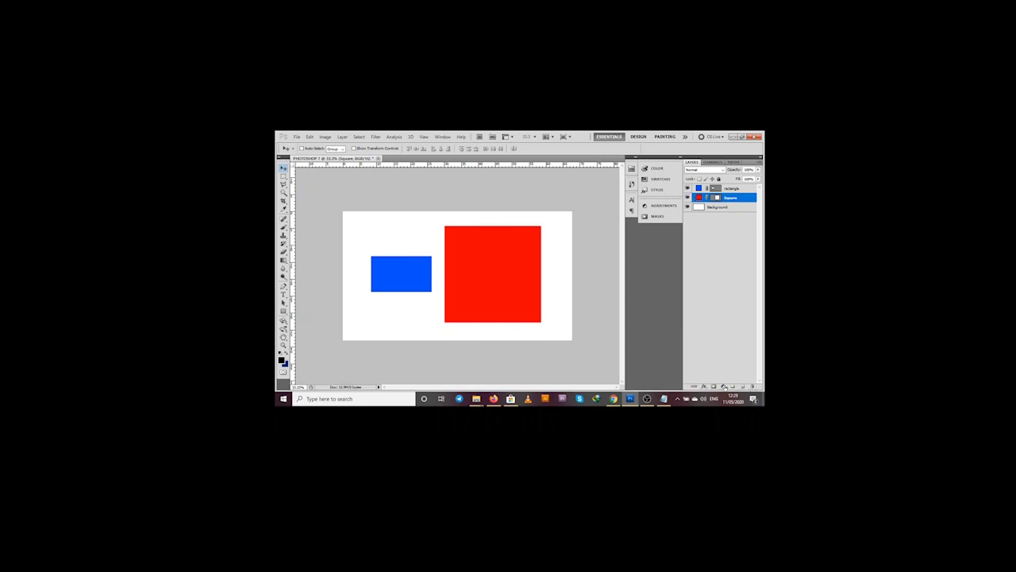
# With the Square layer selected, open the Create new fill or adjustment layer menu
pyautogui.click(724, 386)
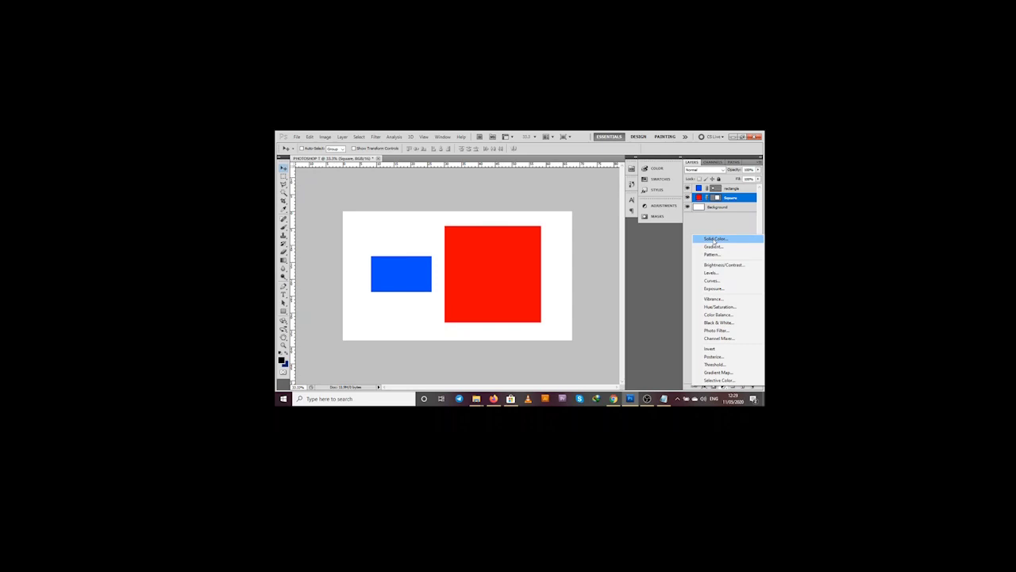
# Add a green Solid Color fill layer and drag Color Fill 1 to the top of the stack
pyautogui.click(714, 239)
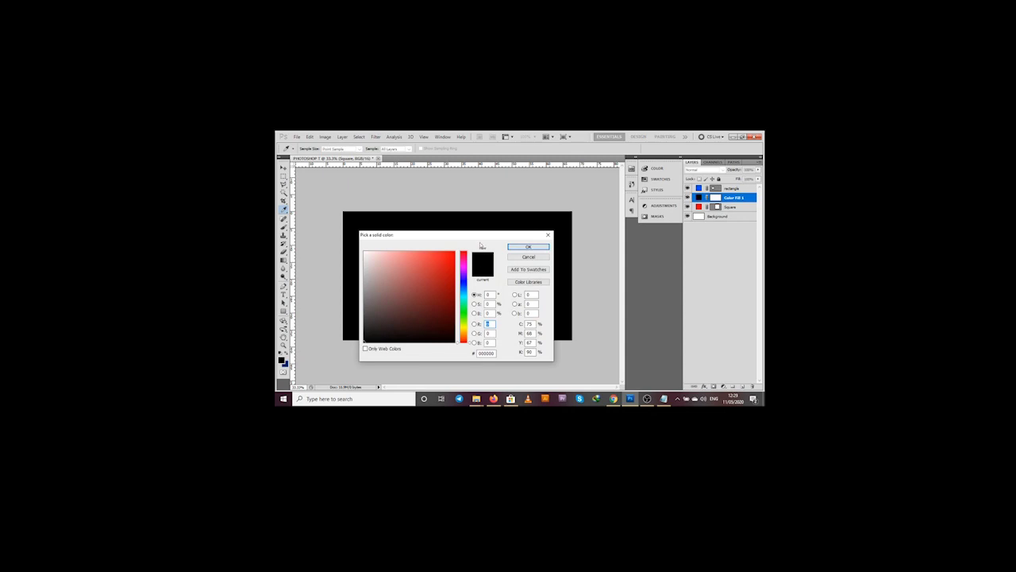
pyautogui.moveTo(462, 236); pyautogui.dragTo(606, 237)
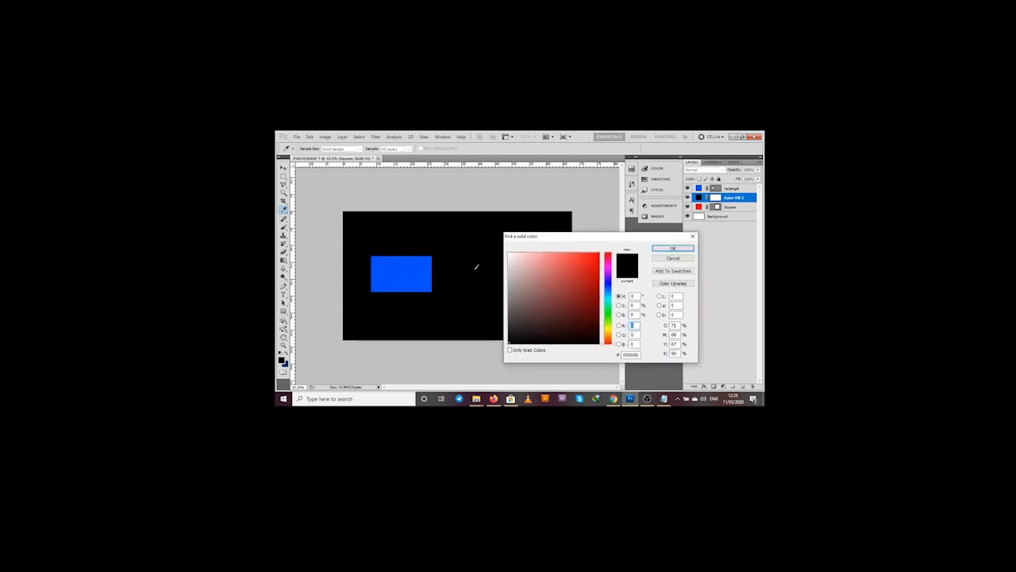
pyautogui.moveTo(518, 260); pyautogui.dragTo(507, 251)
pyautogui.click(598, 258)
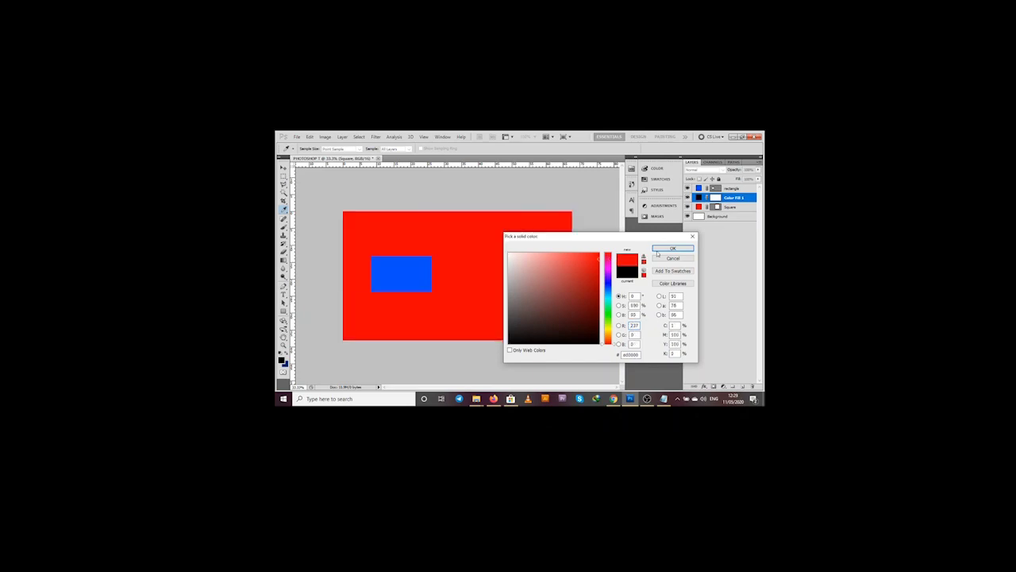
pyautogui.click(608, 318)
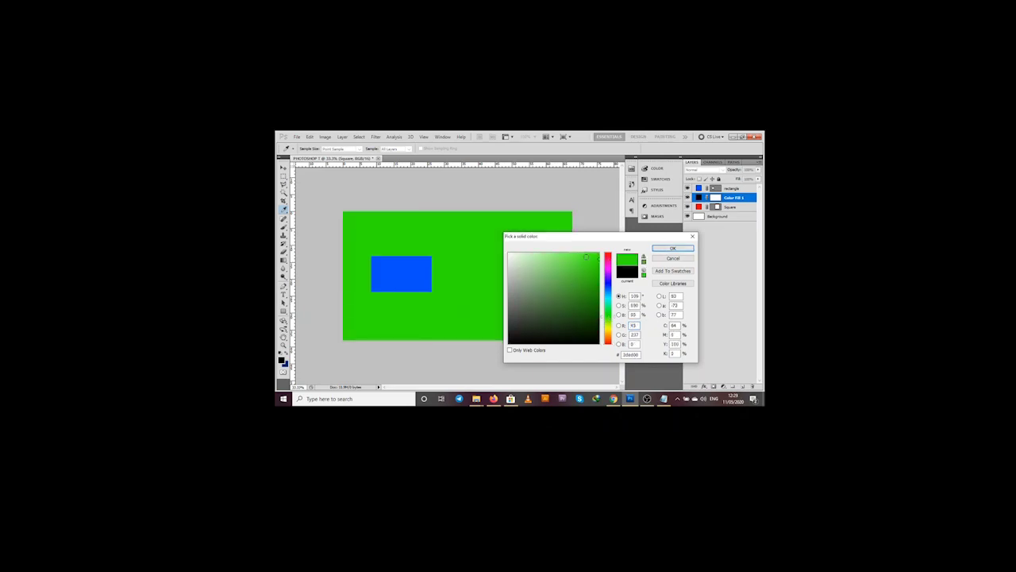
pyautogui.click(672, 249)
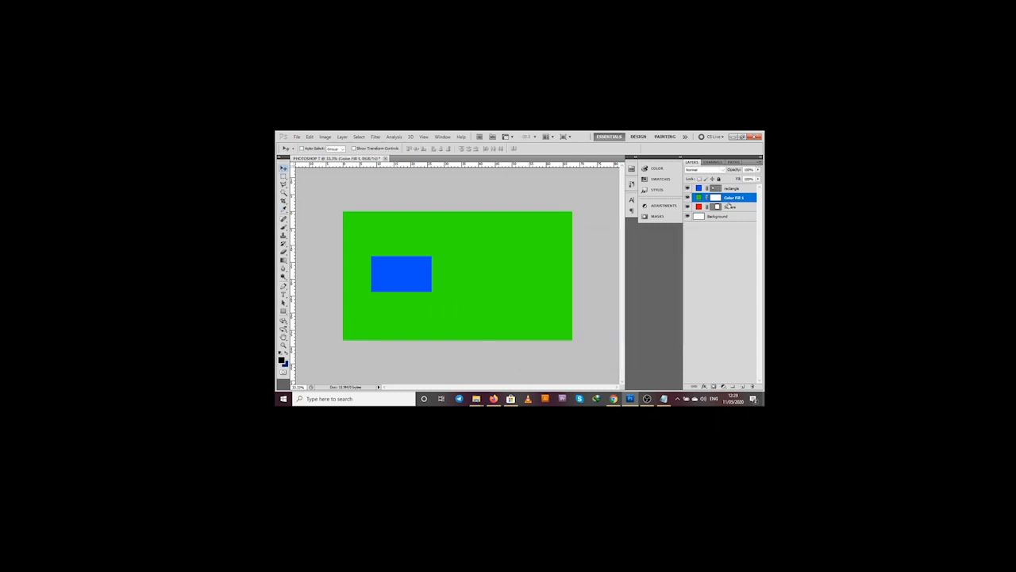
pyautogui.moveTo(735, 199)
pyautogui.mouseDown()
pyautogui.moveTo(737, 210)
pyautogui.moveTo(735, 191)
pyautogui.mouseUp()
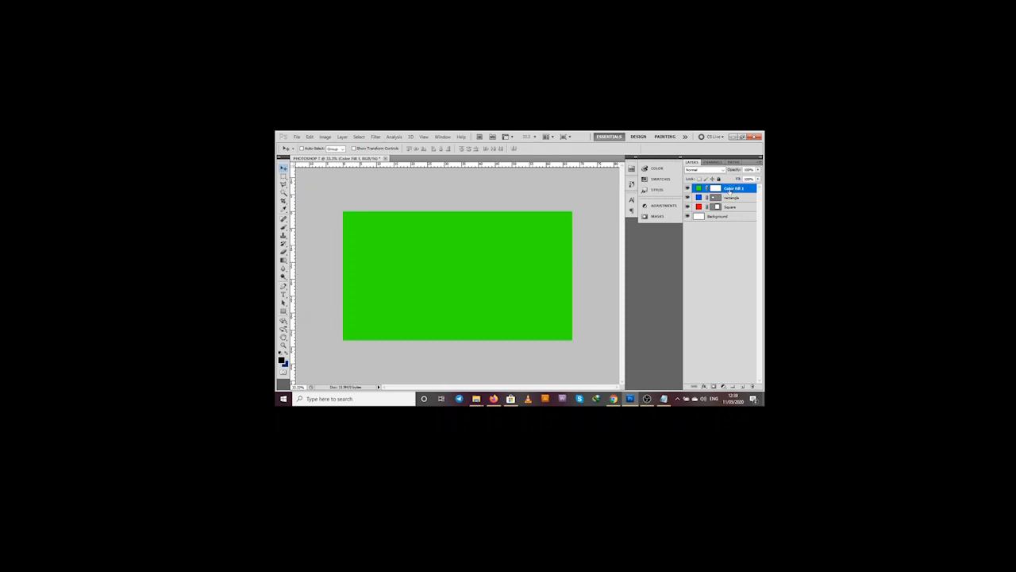
# Move Color Fill 1 below the Square layer in the stack
pyautogui.moveTo(730, 191); pyautogui.dragTo(727, 205)
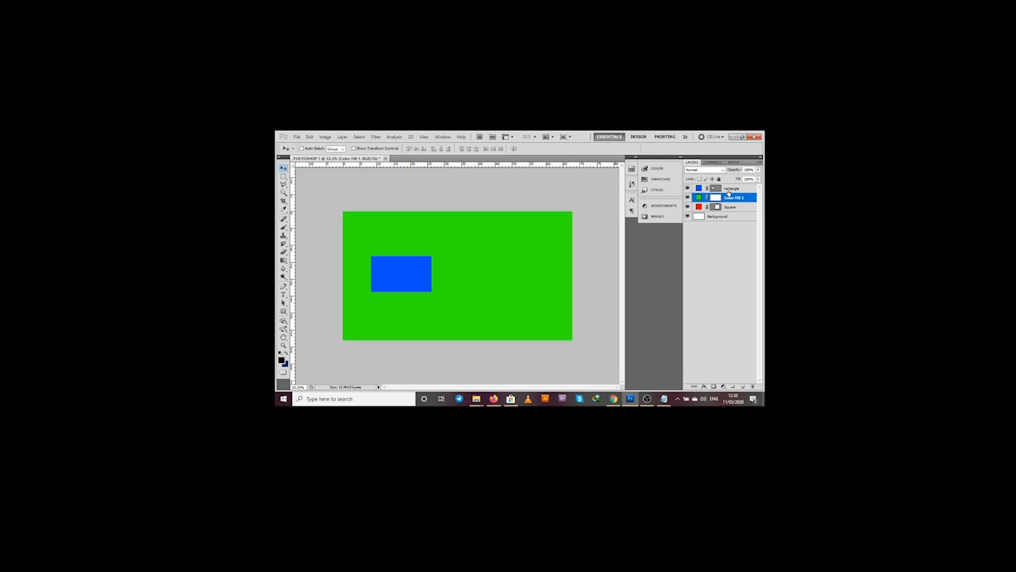
pyautogui.moveTo(729, 198); pyautogui.dragTo(731, 208)
pyautogui.click(731, 197)
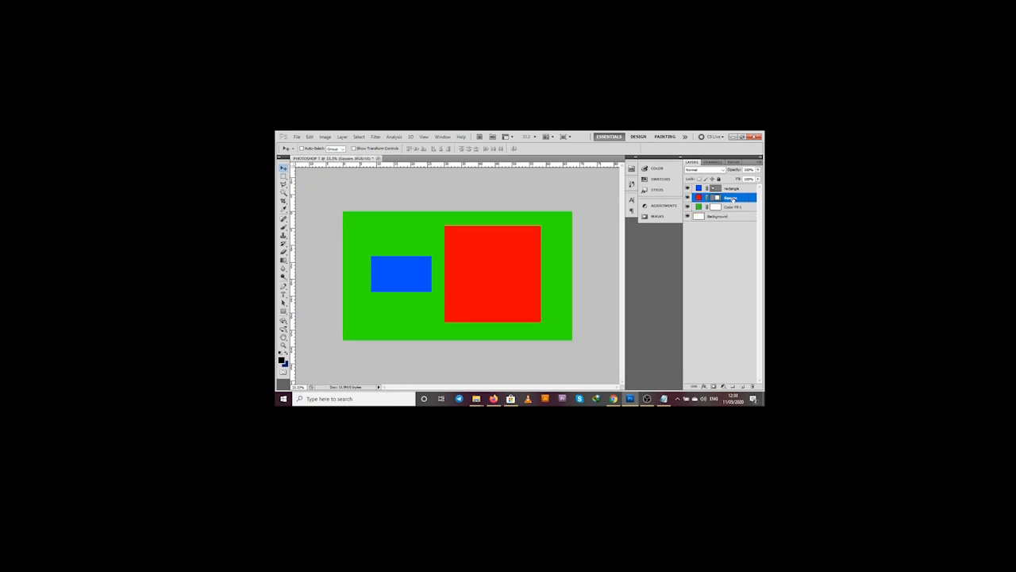
# Nudge the blue rectangle up-left and the red square slightly right
pyautogui.click(734, 189)
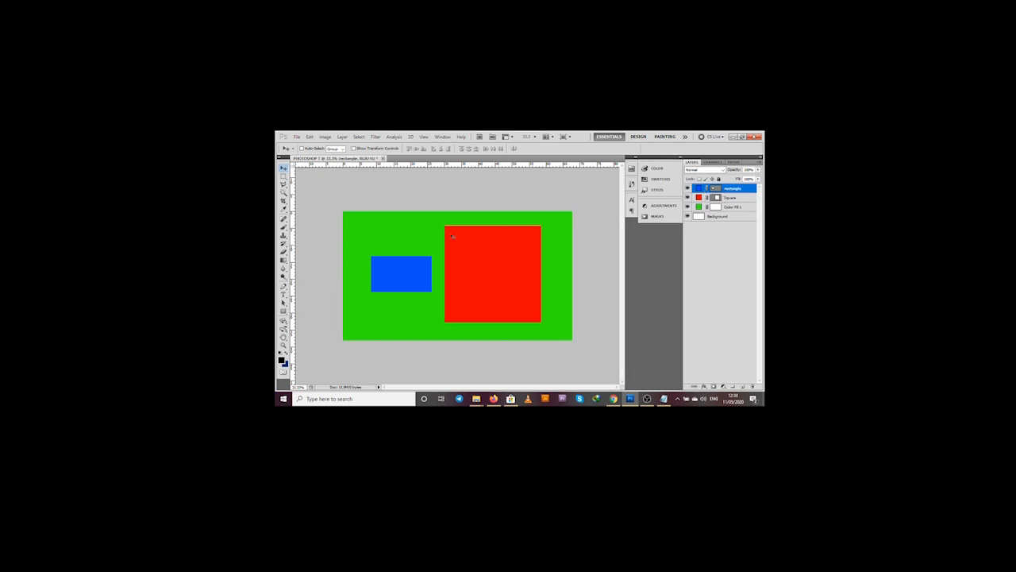
pyautogui.moveTo(399, 274)
pyautogui.mouseDown()
pyautogui.moveTo(467, 257)
pyautogui.moveTo(455, 217)
pyautogui.moveTo(393, 269)
pyautogui.mouseUp()
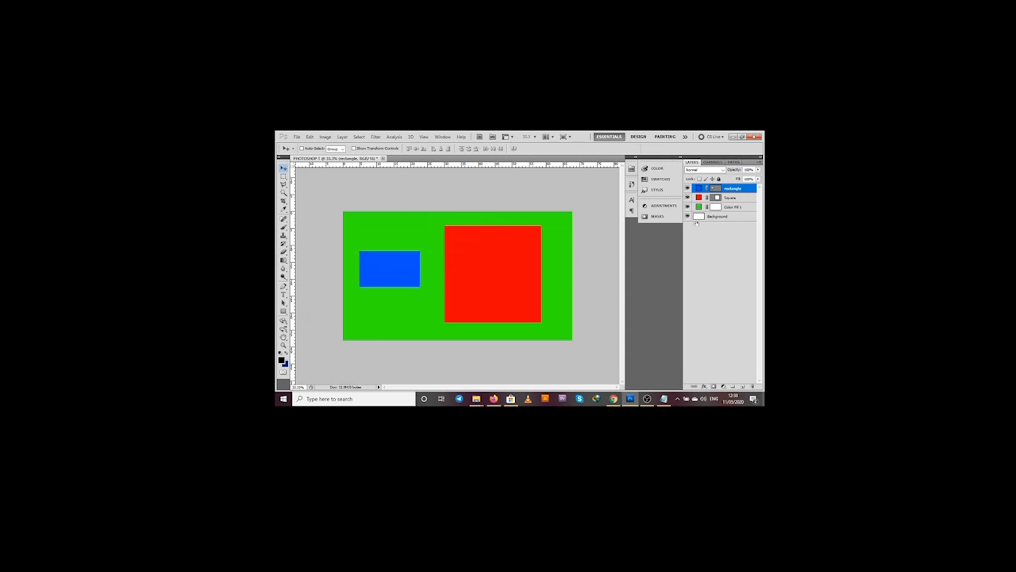
pyautogui.click(729, 197)
pyautogui.moveTo(469, 250)
pyautogui.mouseDown()
pyautogui.moveTo(401, 254)
pyautogui.moveTo(407, 246)
pyautogui.moveTo(512, 252)
pyautogui.moveTo(476, 251)
pyautogui.mouseUp()
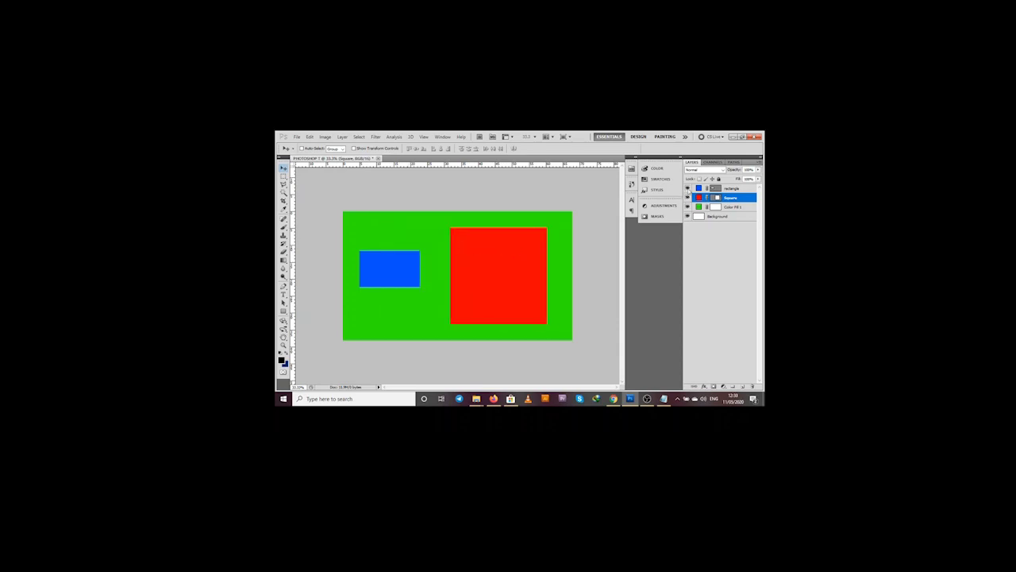
pyautogui.click(688, 198)
pyautogui.click(688, 199)
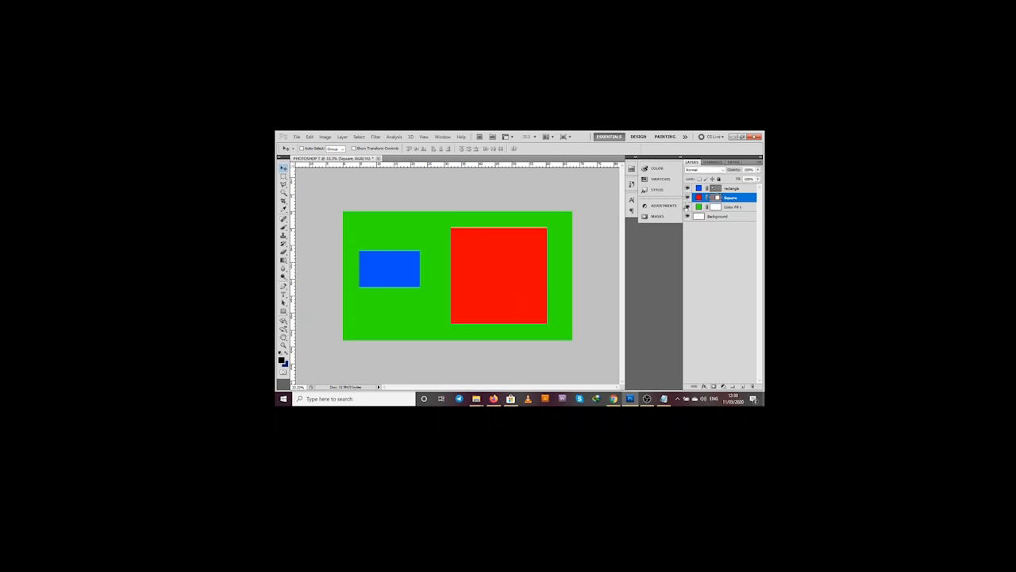
# Turn off Color Fill 1's visibility and open the new fill or adjustment layer menu
pyautogui.click(687, 206)
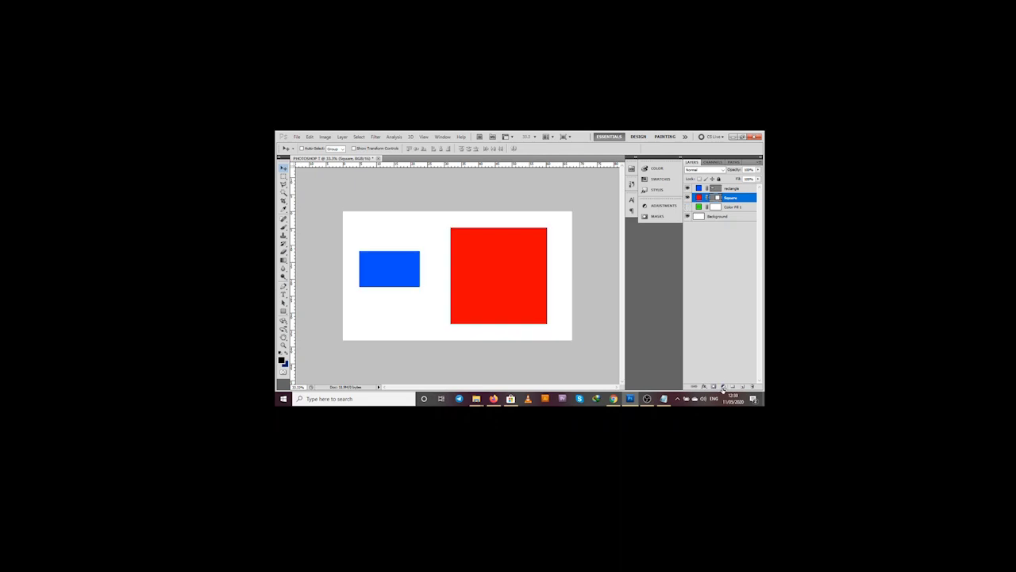
pyautogui.click(688, 206)
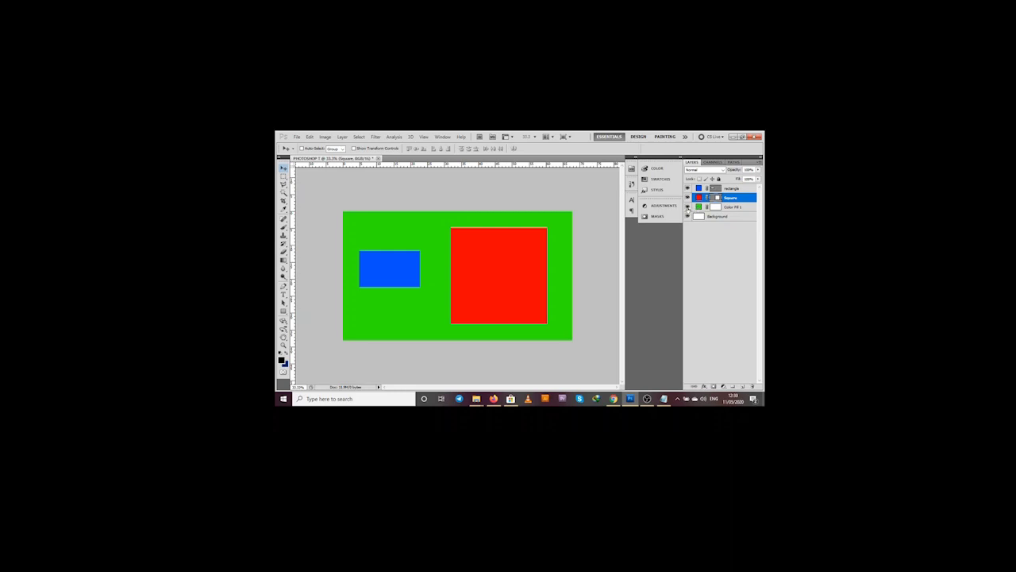
pyautogui.click(687, 207)
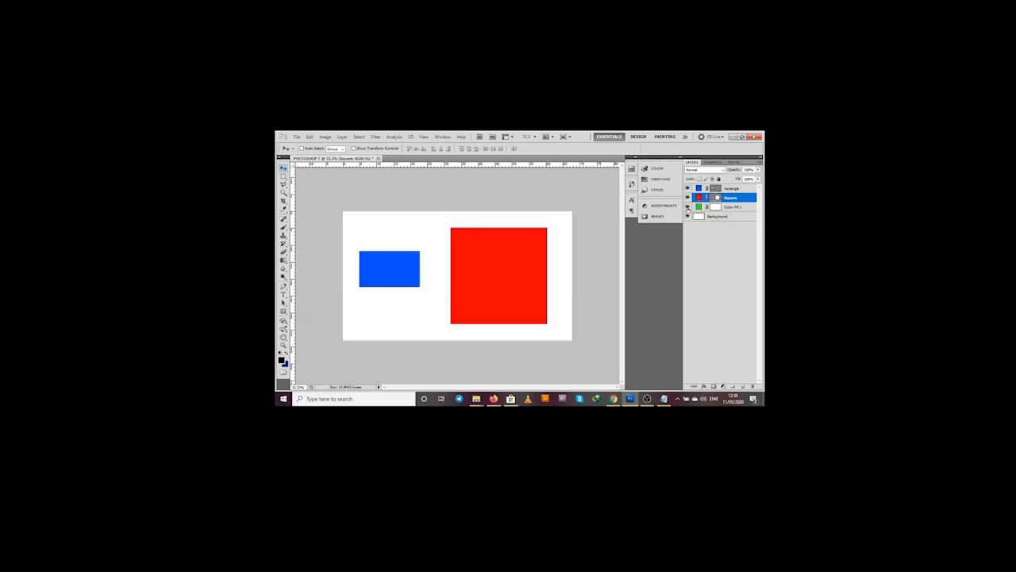
pyautogui.click(688, 207)
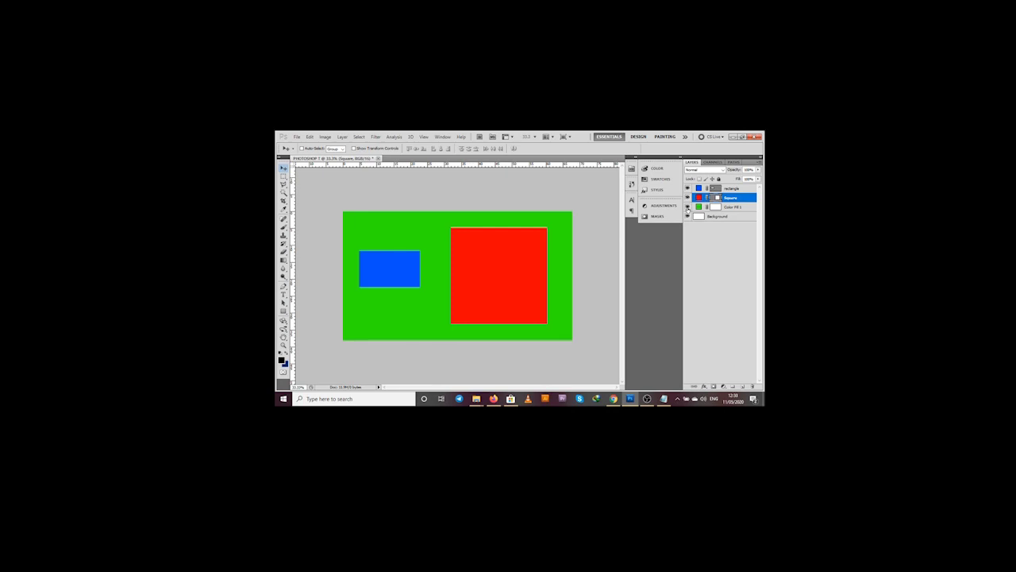
pyautogui.click(688, 208)
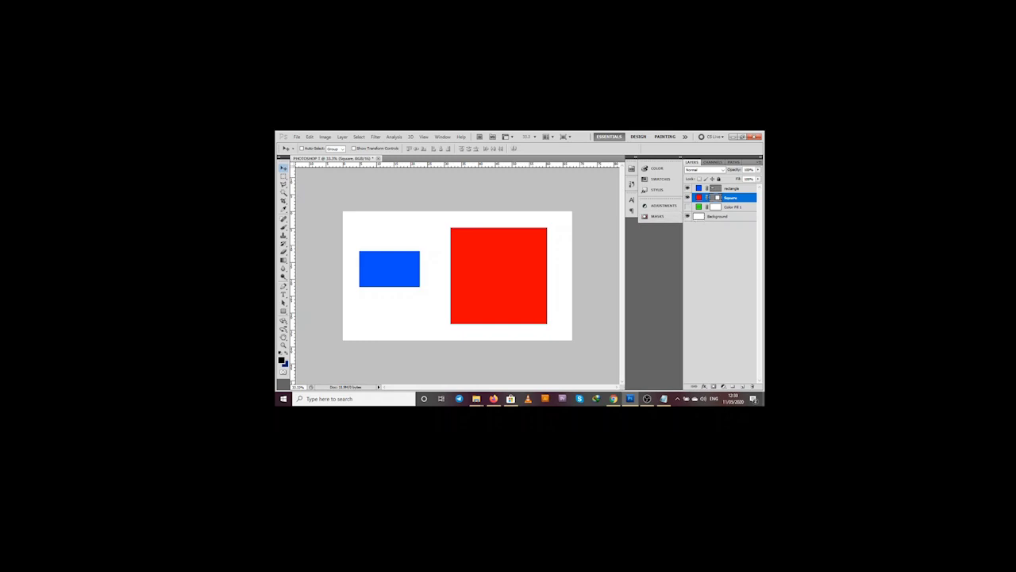
pyautogui.click(723, 387)
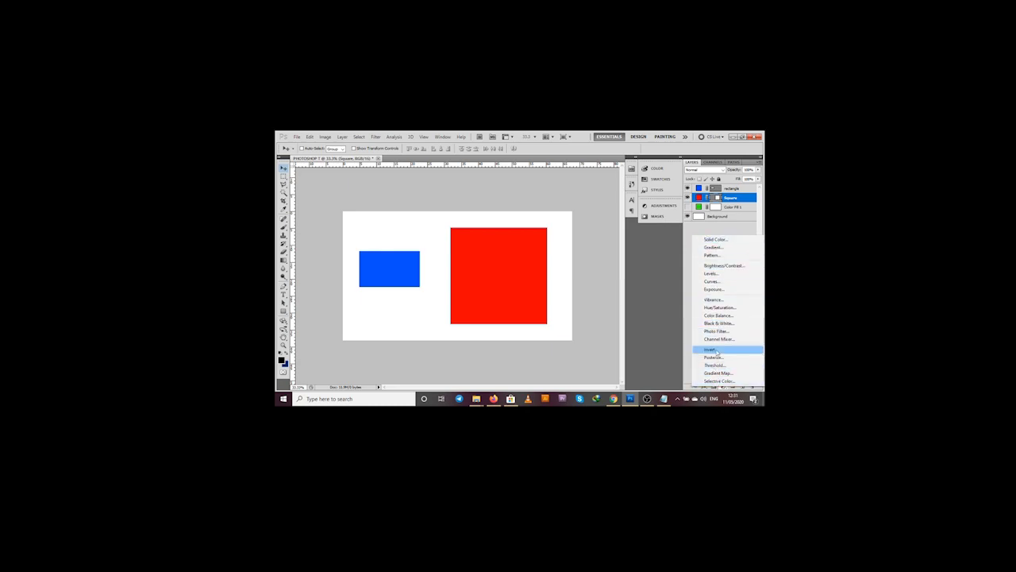
# Dismiss the adjustment layer menu and shrink the red square to about 70% with Free Transform
pyautogui.click(717, 233)
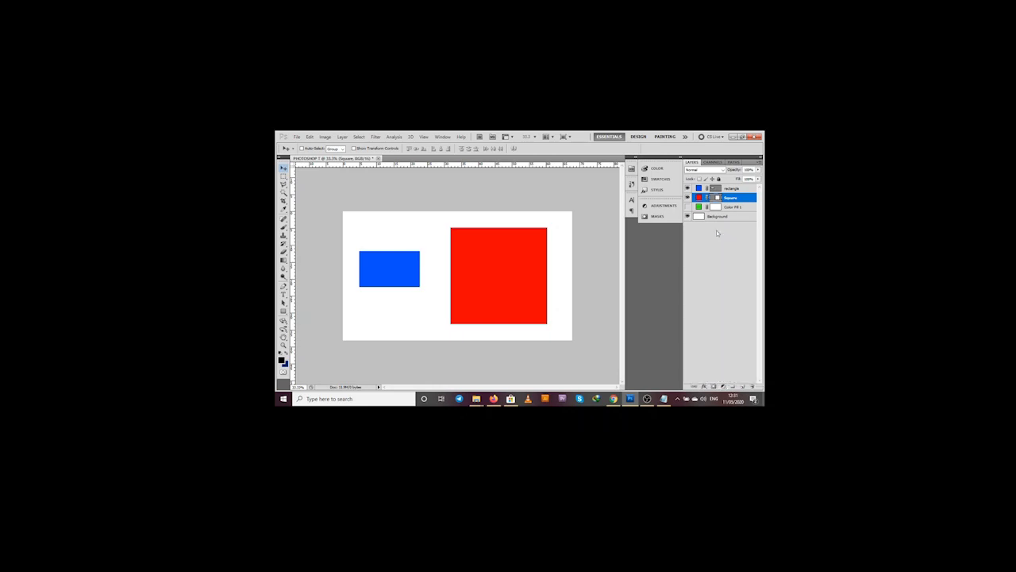
pyautogui.click(723, 386)
pyautogui.click(724, 386)
pyautogui.hotkey('ctrl', 't')
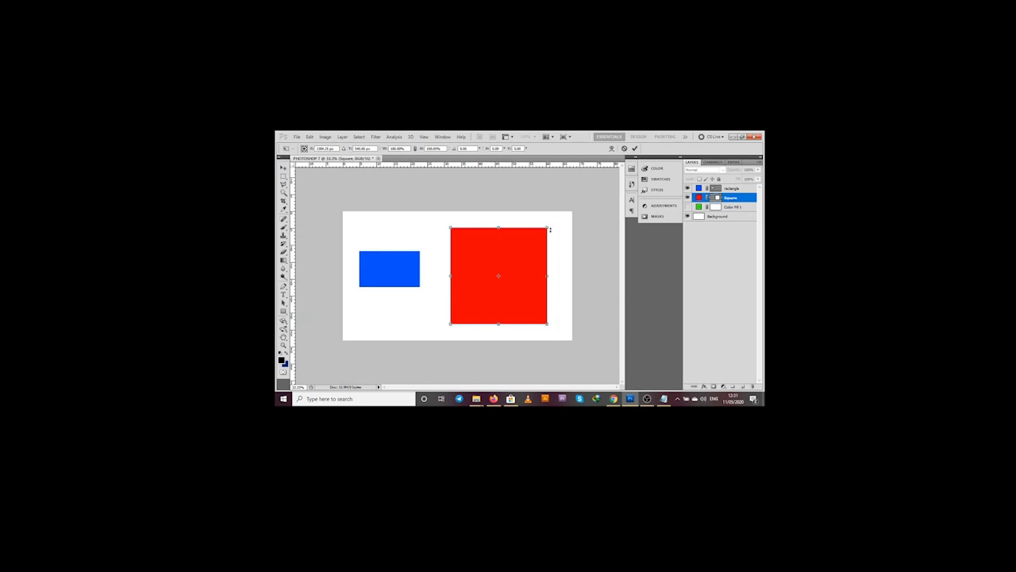
pyautogui.moveTo(550, 229); pyautogui.dragTo(524, 251)
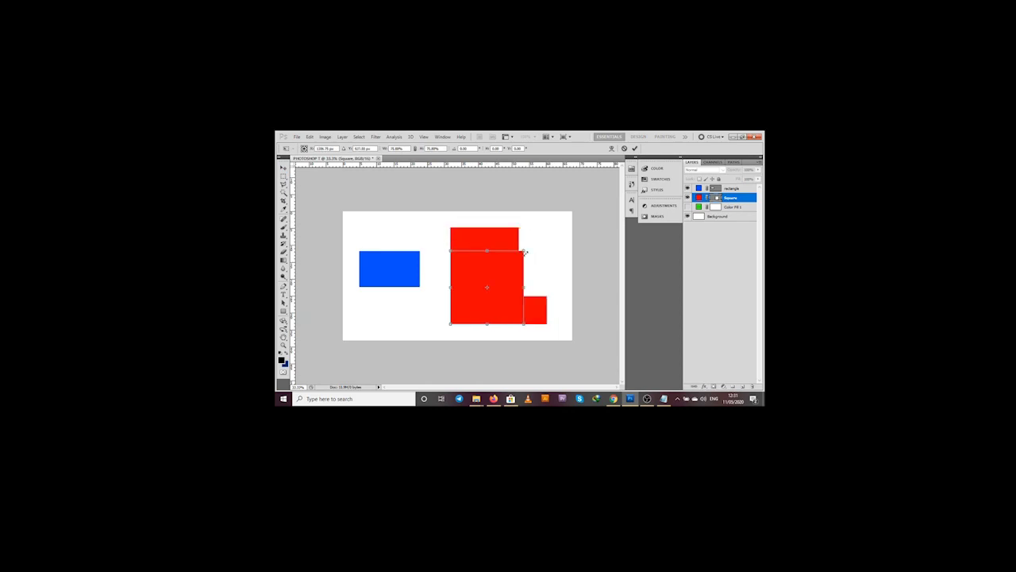
# Commit the red square's new size and move it up and to the left
pyautogui.click(635, 148)
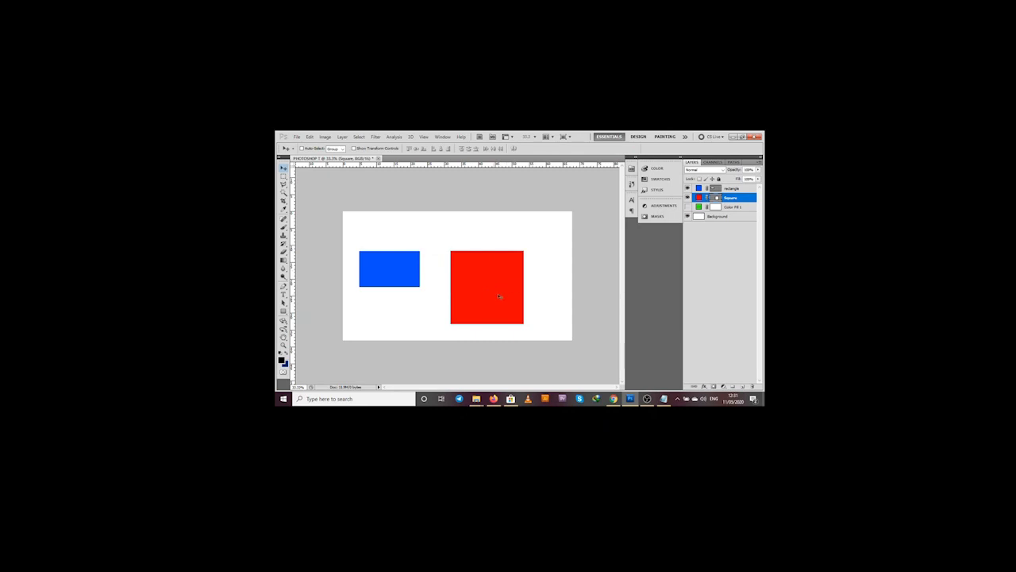
pyautogui.moveTo(490, 297); pyautogui.dragTo(505, 283)
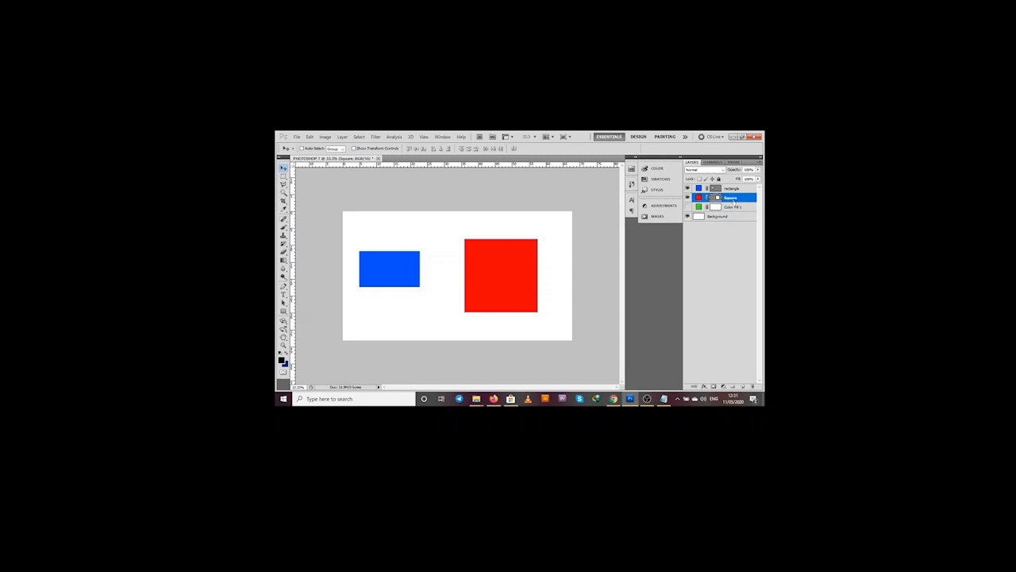
pyautogui.rightClick(735, 199)
pyautogui.press('Escape')
pyautogui.rightClick(734, 198)
pyautogui.press('Escape')
# Select the rectangle layer, nudge the blue rectangle right and down, and open its layer menu
pyautogui.click(734, 189)
pyautogui.moveTo(386, 263); pyautogui.dragTo(400, 270)
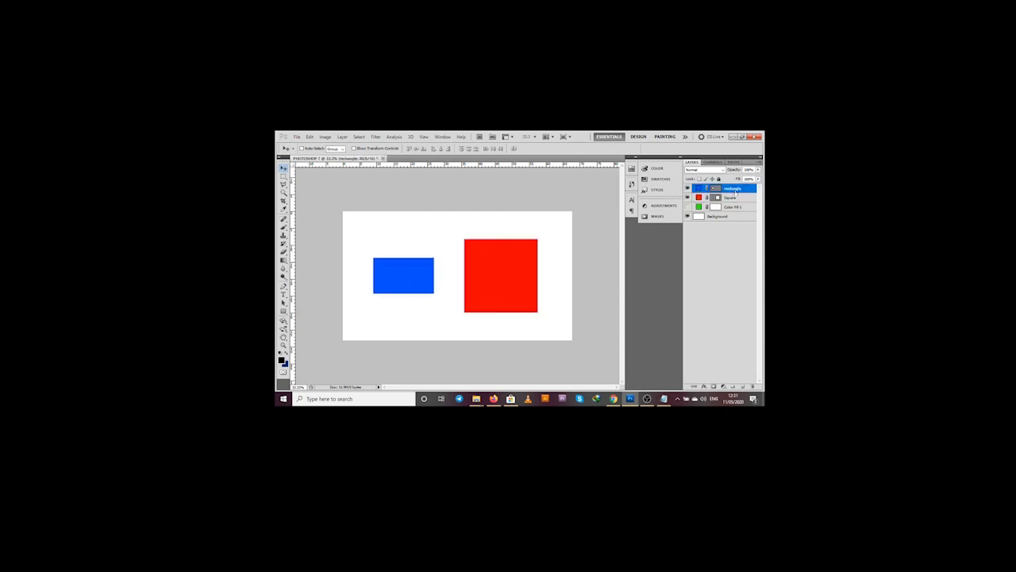
pyautogui.rightClick(735, 191)
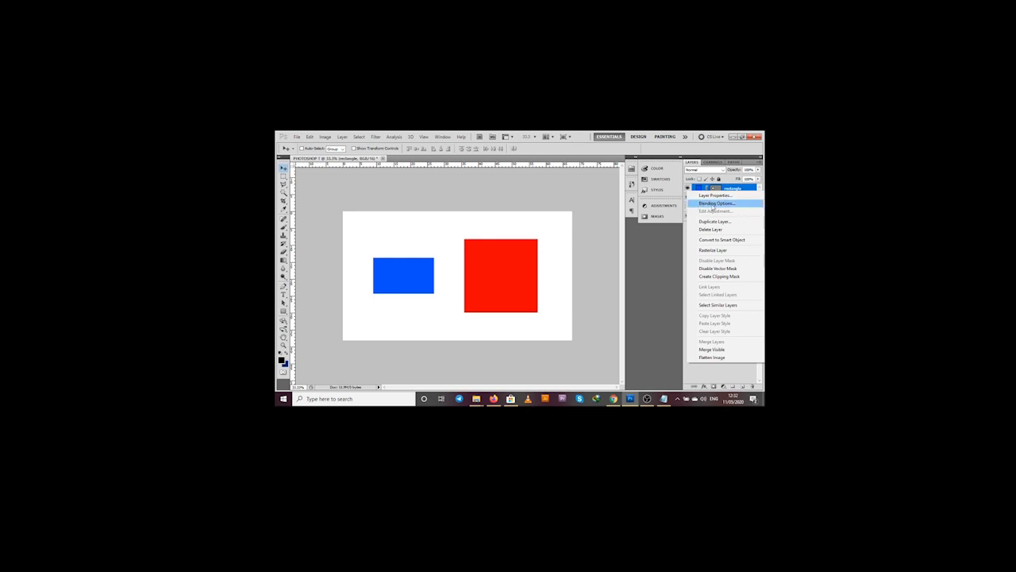
# Open Blending Options for the rectangle layer and enable Drop Shadow
pyautogui.click(720, 205)
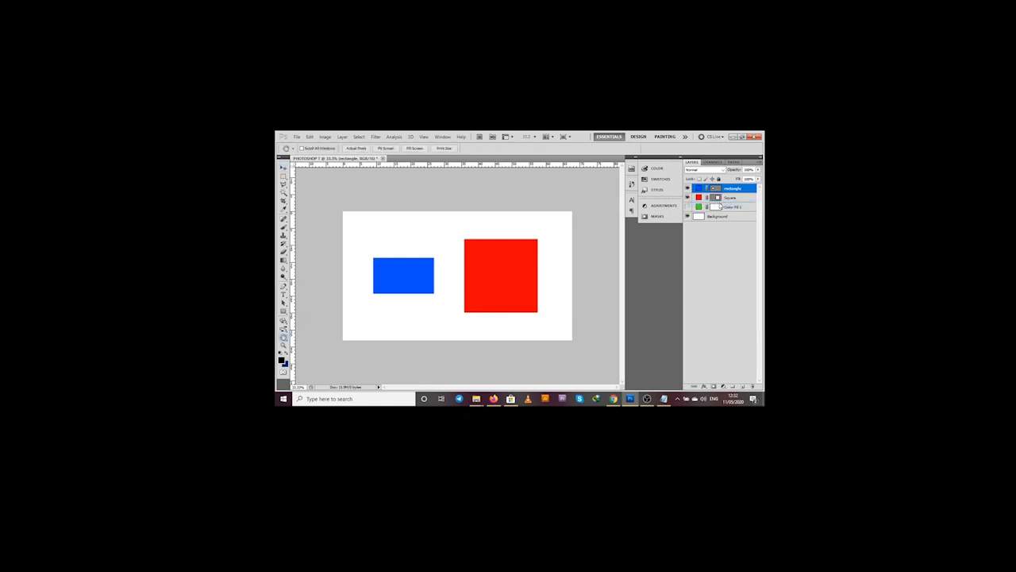
pyautogui.moveTo(655, 199)
pyautogui.mouseDown()
pyautogui.moveTo(633, 197)
pyautogui.moveTo(641, 188)
pyautogui.mouseUp()
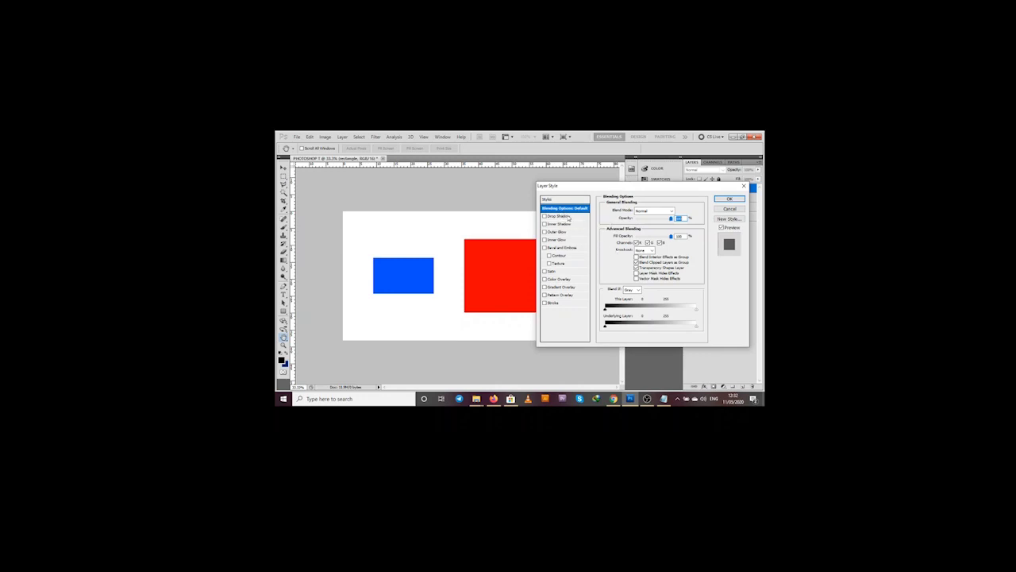
pyautogui.click(544, 216)
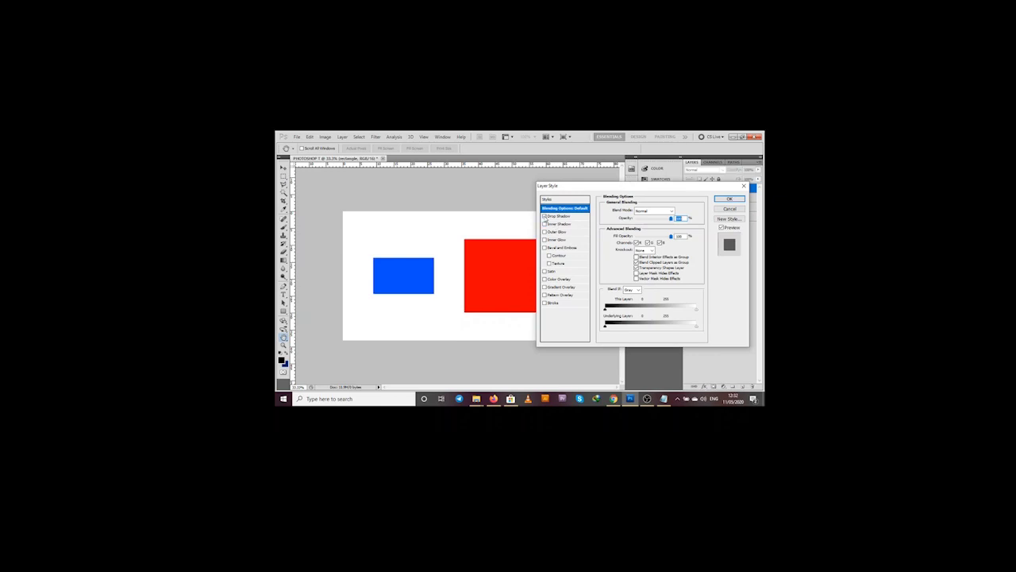
pyautogui.click(560, 216)
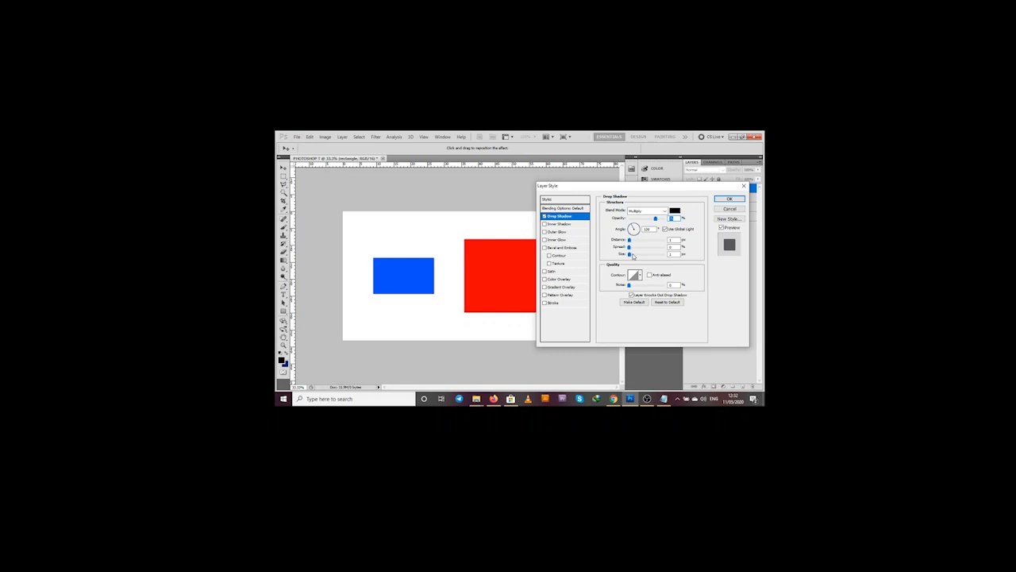
# Tune the shadow's Distance, Size and Spread sliders and open the shadow colour picker
pyautogui.moveTo(642, 241)
pyautogui.mouseDown()
pyautogui.moveTo(635, 254)
pyautogui.moveTo(644, 255)
pyautogui.mouseUp()
pyautogui.click(646, 239)
pyautogui.moveTo(645, 254); pyautogui.dragTo(634, 229)
pyautogui.click(636, 241)
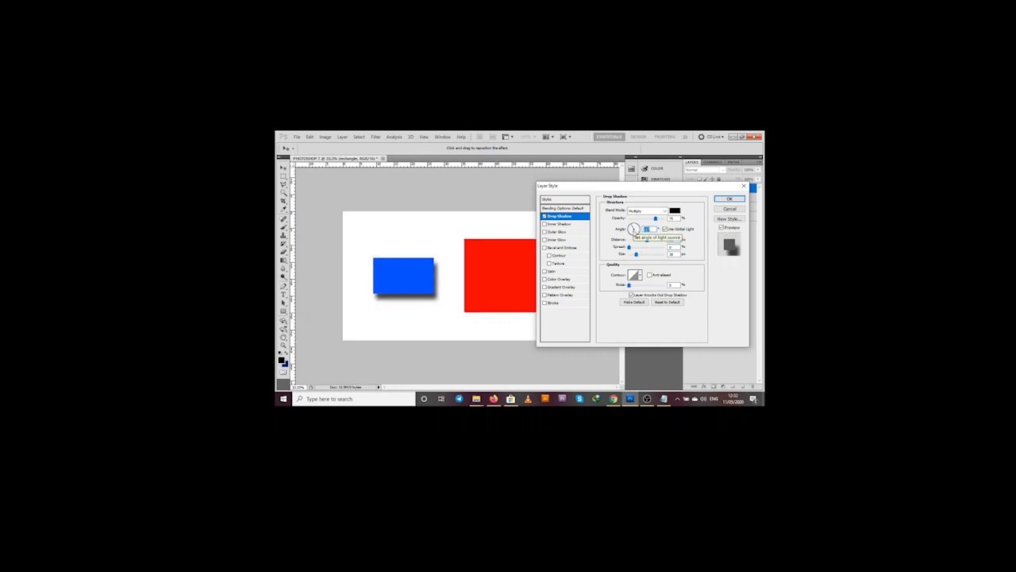
pyautogui.moveTo(629, 247); pyautogui.dragTo(656, 223)
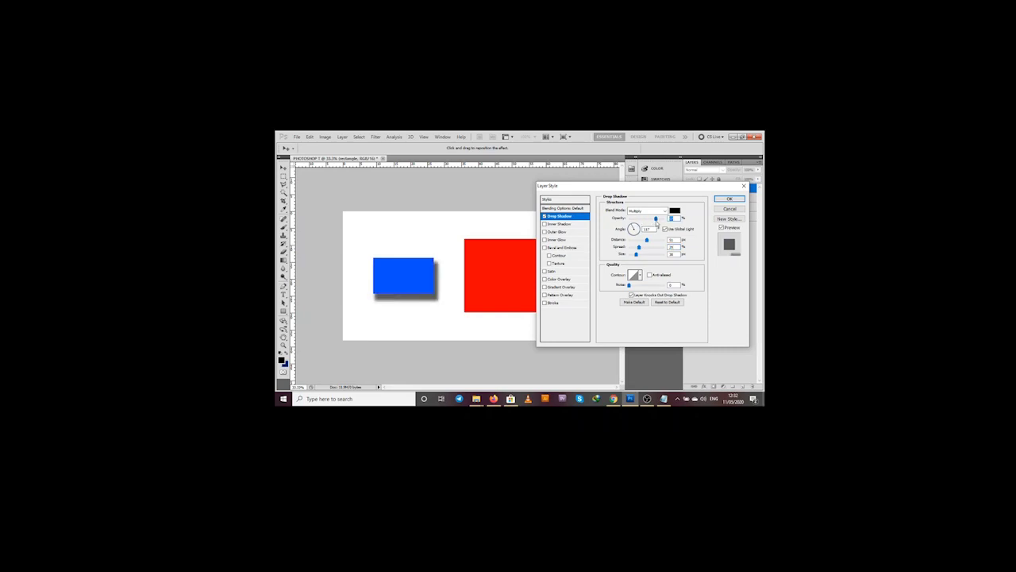
pyautogui.click(675, 210)
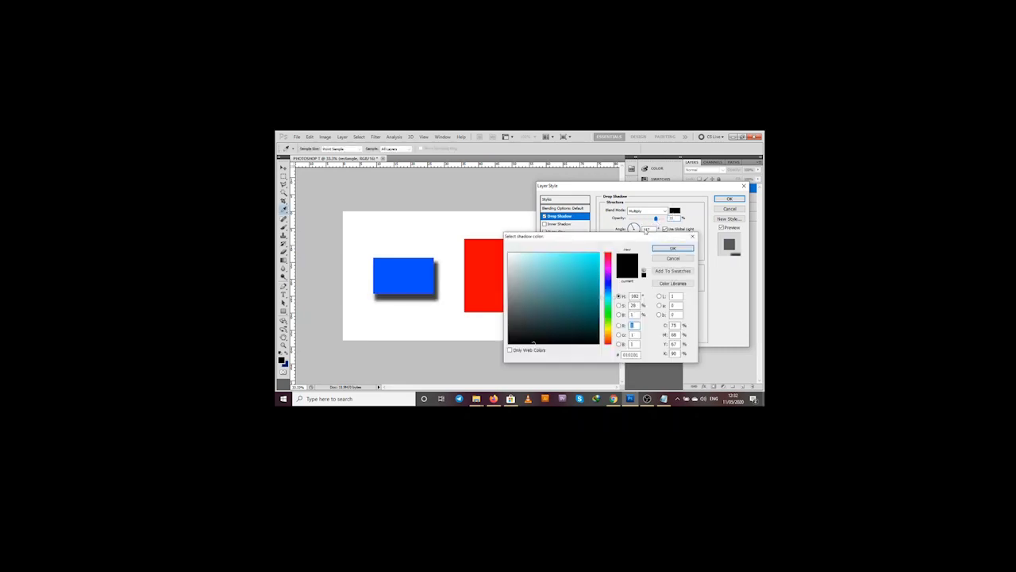
# Set the drop shadow colour to near-black 0f0f0f after briefly sampling red, and confirm
pyautogui.click(489, 255)
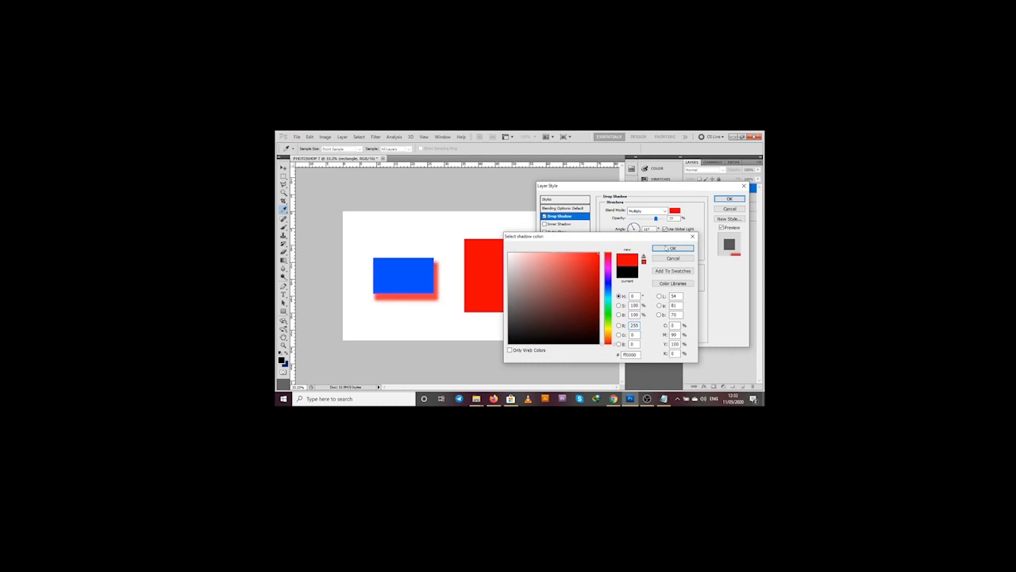
pyautogui.click(509, 338)
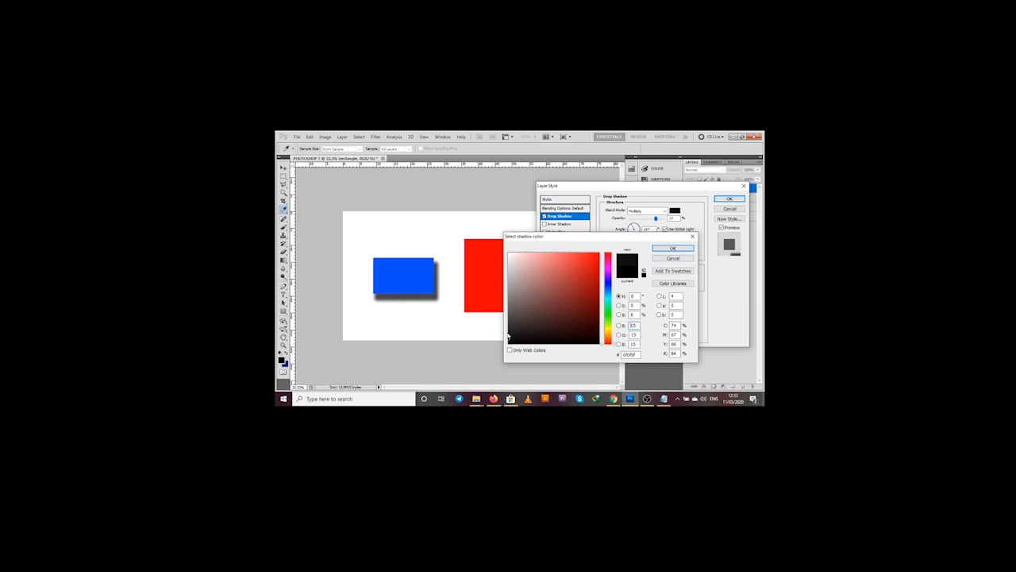
pyautogui.click(665, 251)
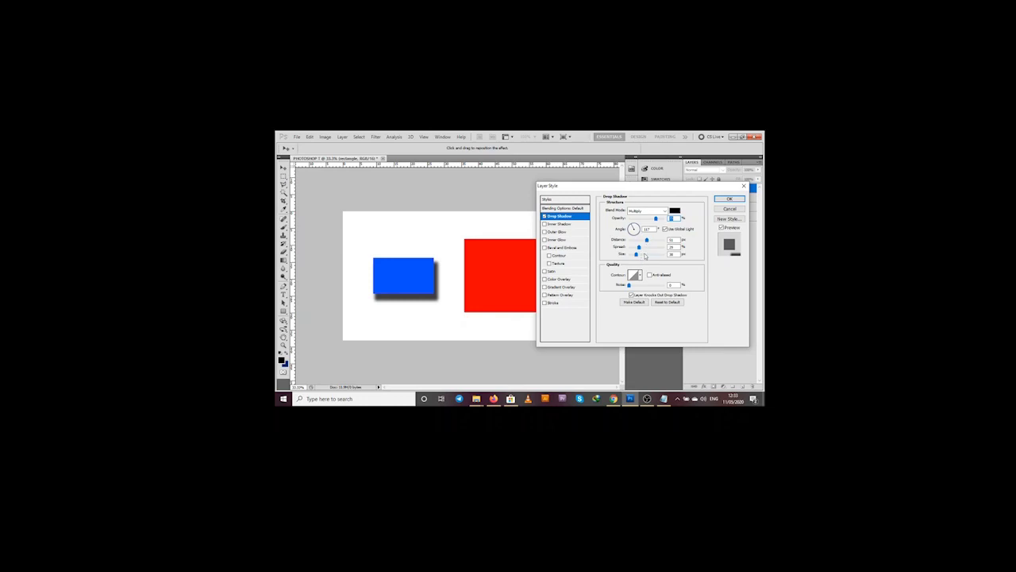
# Tweak the drop shadow's size and distance, compare it on and off, then switch to Inner Shadow
pyautogui.moveTo(648, 255); pyautogui.dragTo(658, 240)
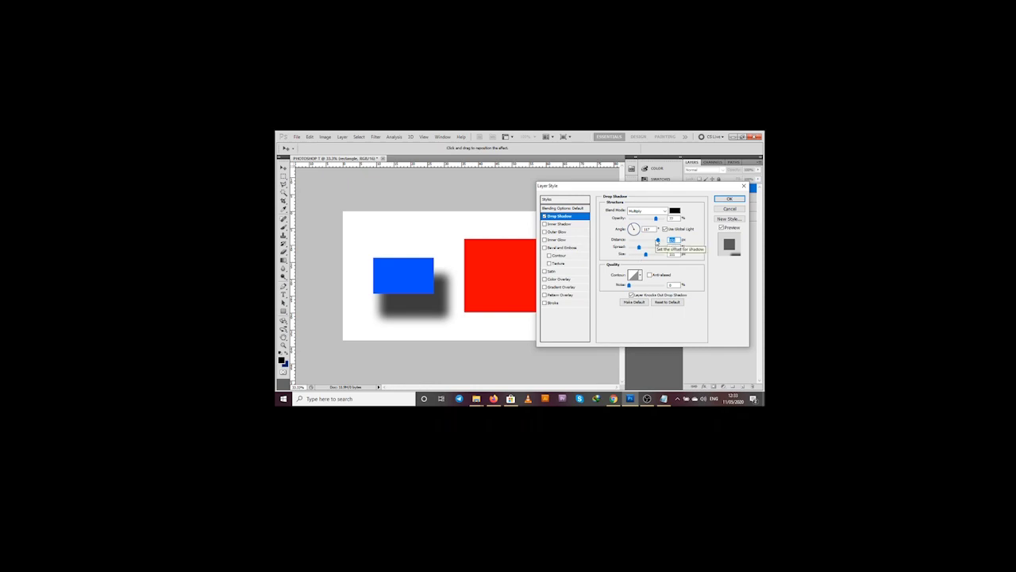
pyautogui.moveTo(657, 240); pyautogui.dragTo(638, 256)
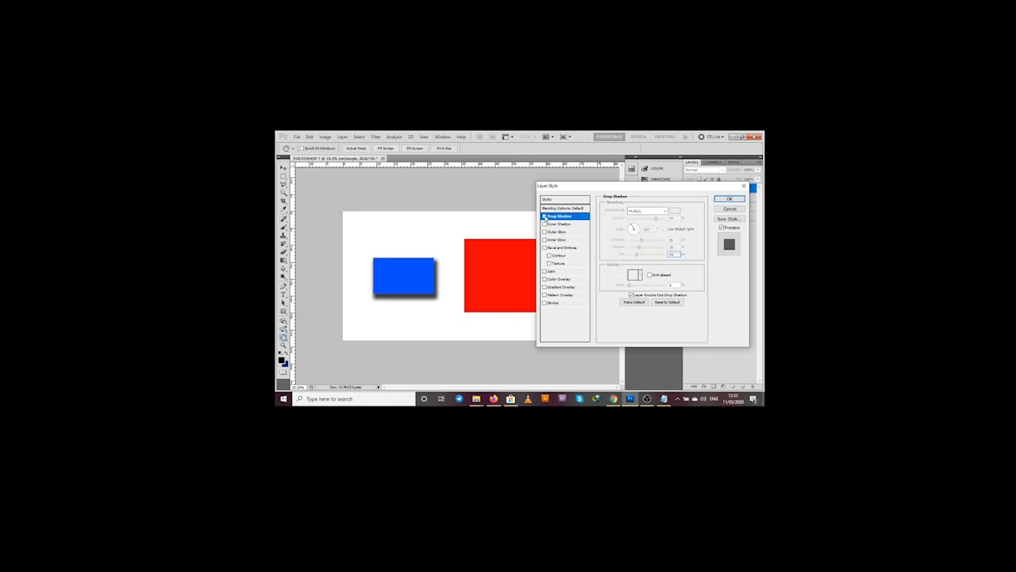
pyautogui.click(544, 216)
pyautogui.click(544, 217)
pyautogui.click(544, 217)
pyautogui.click(545, 217)
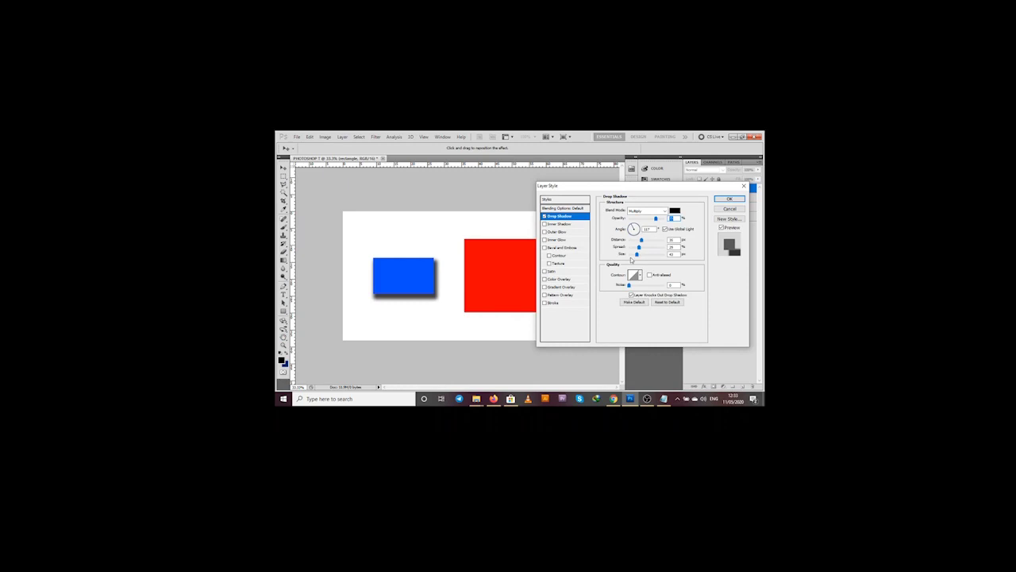
pyautogui.click(545, 217)
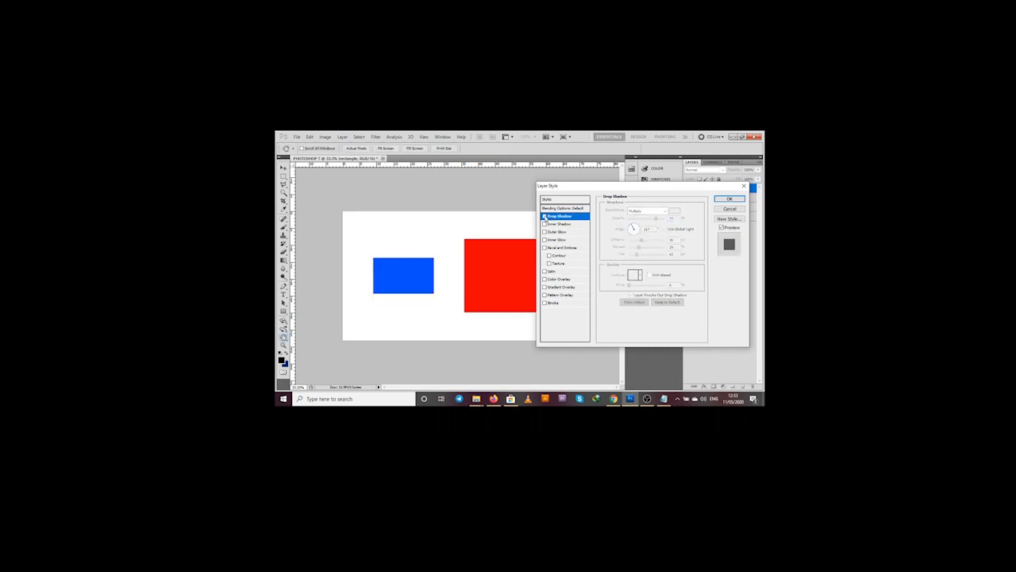
pyautogui.click(558, 223)
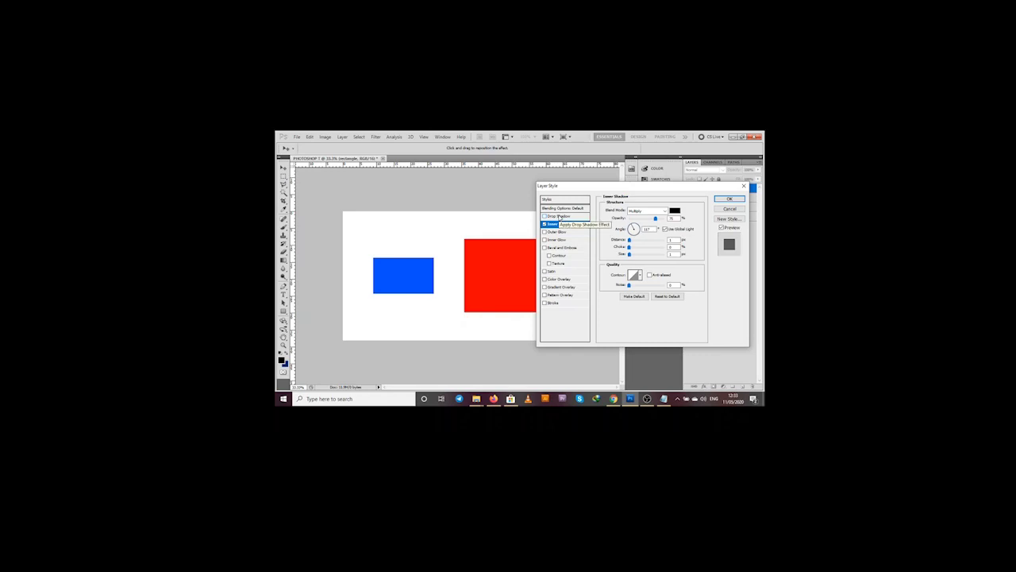
# Tune the Inner Shadow's distance, choke and size sliders, then apply the layer style
pyautogui.moveTo(629, 239); pyautogui.dragTo(636, 239)
pyautogui.click(644, 247)
pyautogui.click(639, 254)
pyautogui.moveTo(644, 247); pyautogui.dragTo(634, 247)
pyautogui.click(634, 239)
pyautogui.click(649, 255)
pyautogui.moveTo(649, 255); pyautogui.dragTo(646, 255)
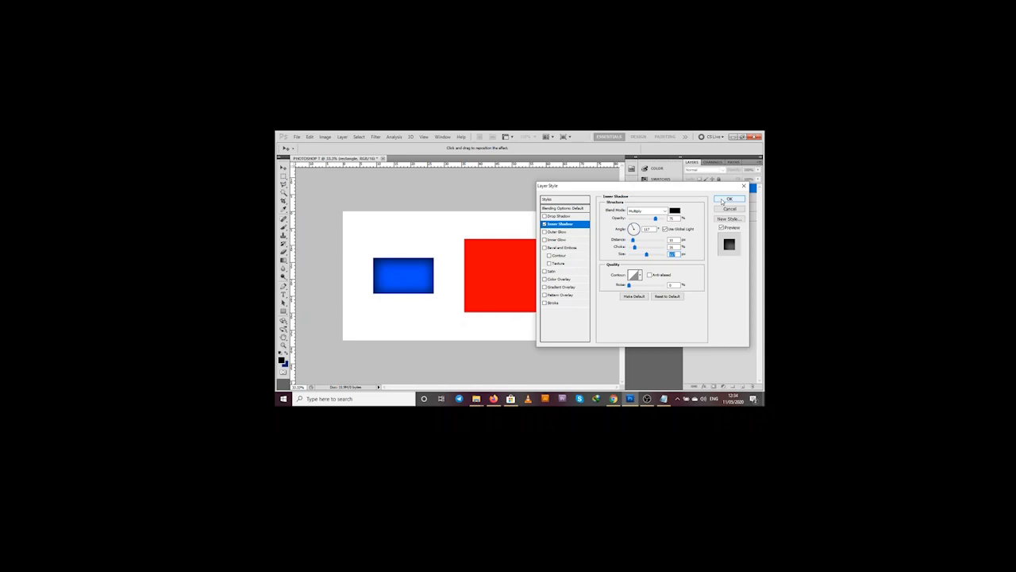
pyautogui.click(724, 200)
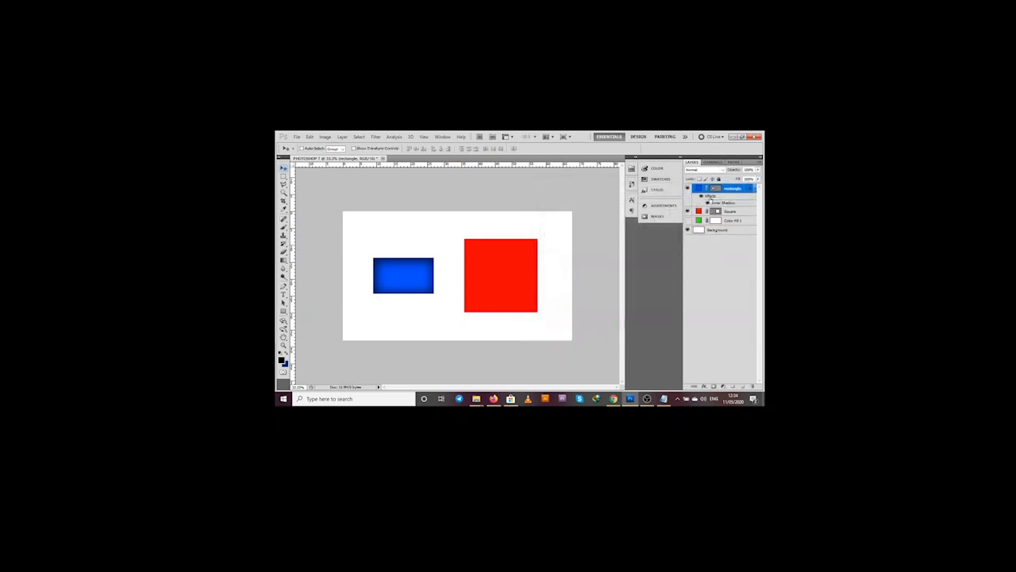
# Open and close the rectangle's layer style settings without changes
pyautogui.rightClick(731, 193)
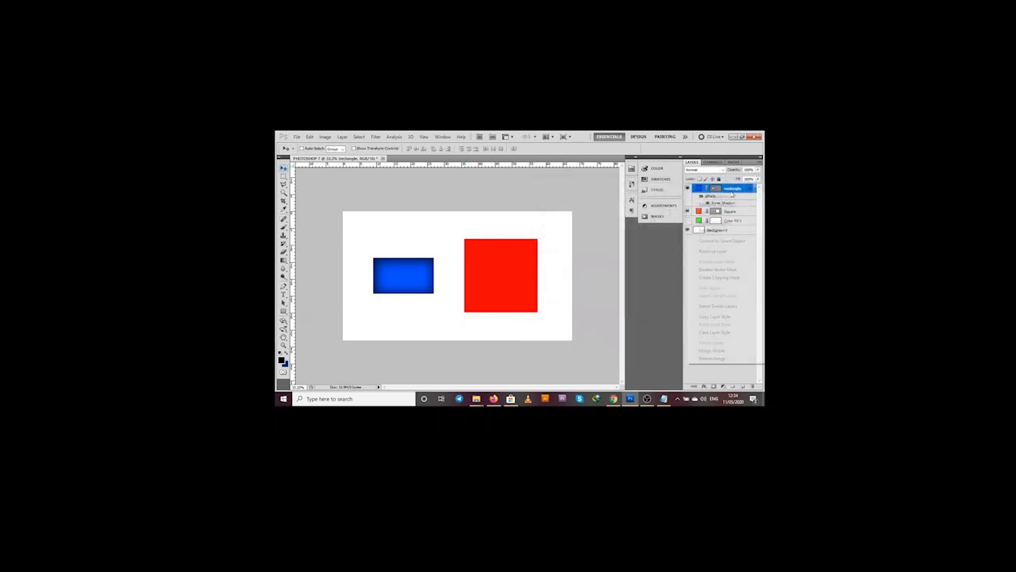
pyautogui.click(723, 210)
pyautogui.doubleClick(721, 208)
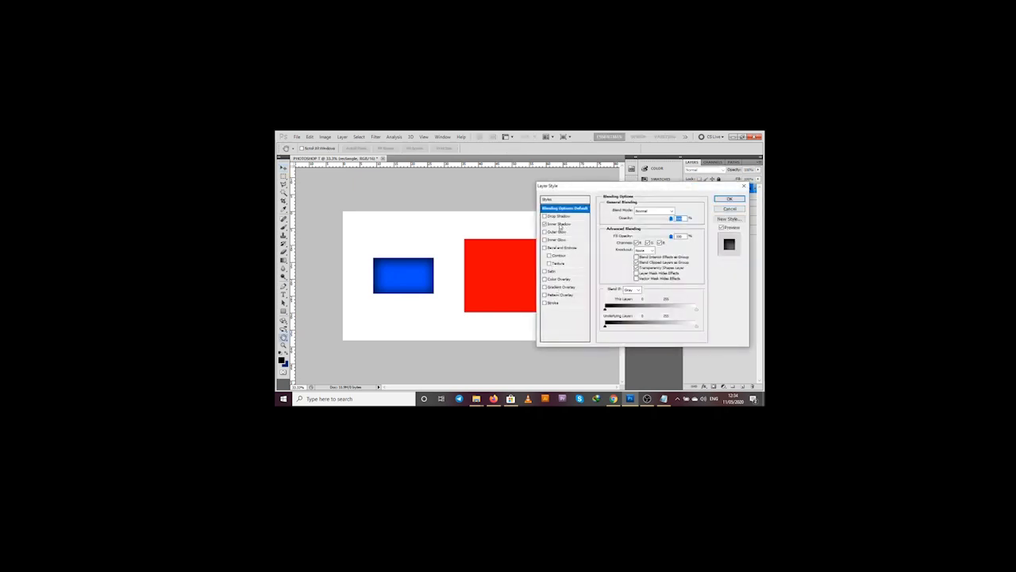
pyautogui.click(727, 199)
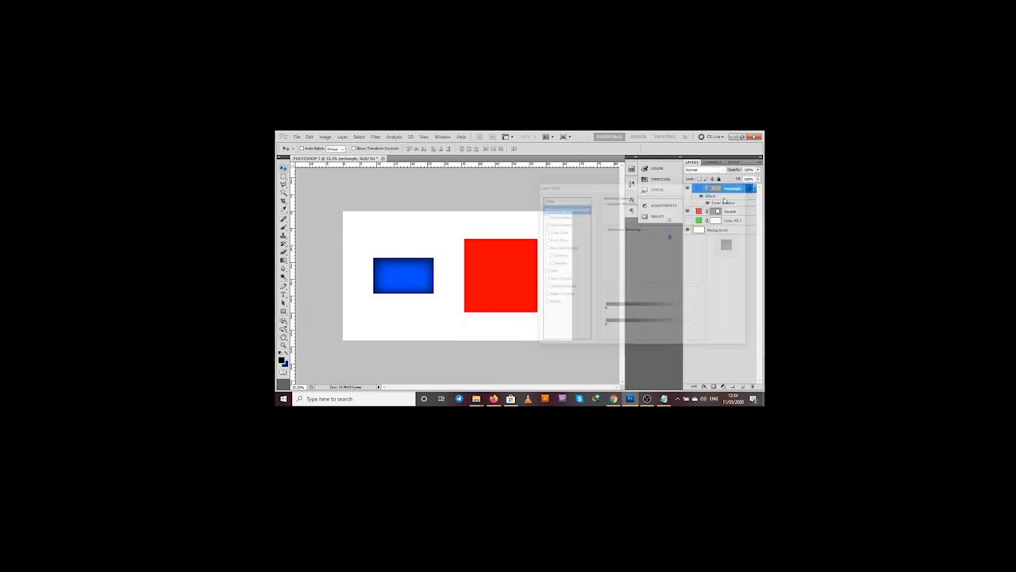
# Review the rectangle's inner shadow settings unchanged, then hide its Inner Shadow effect
pyautogui.click(724, 211)
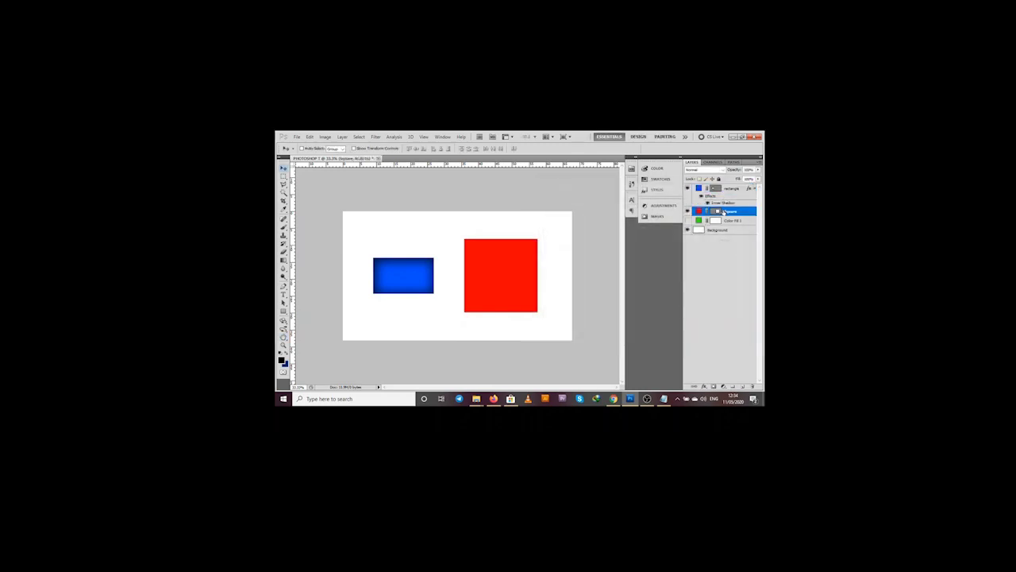
pyautogui.click(725, 194)
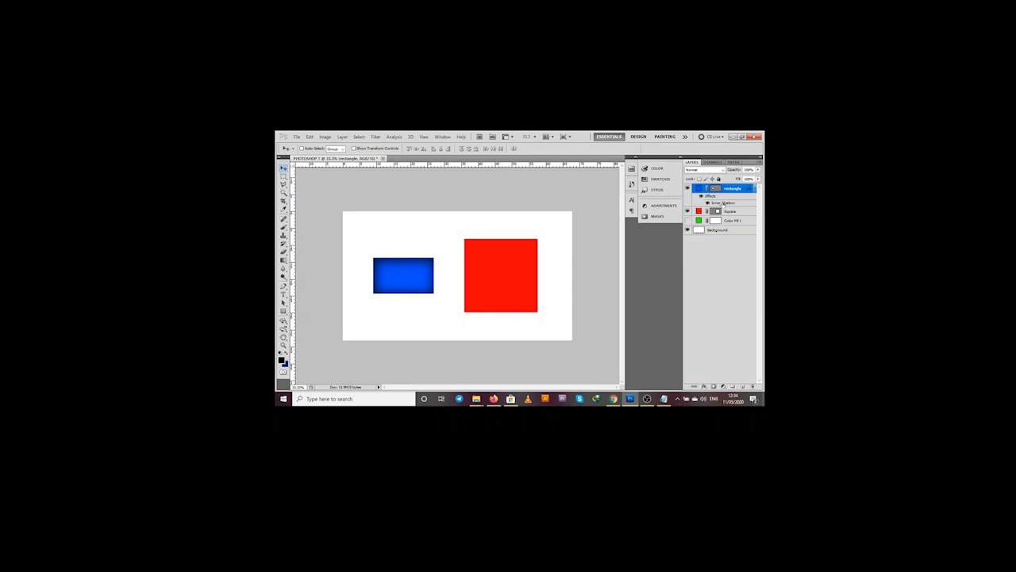
pyautogui.doubleClick(723, 204)
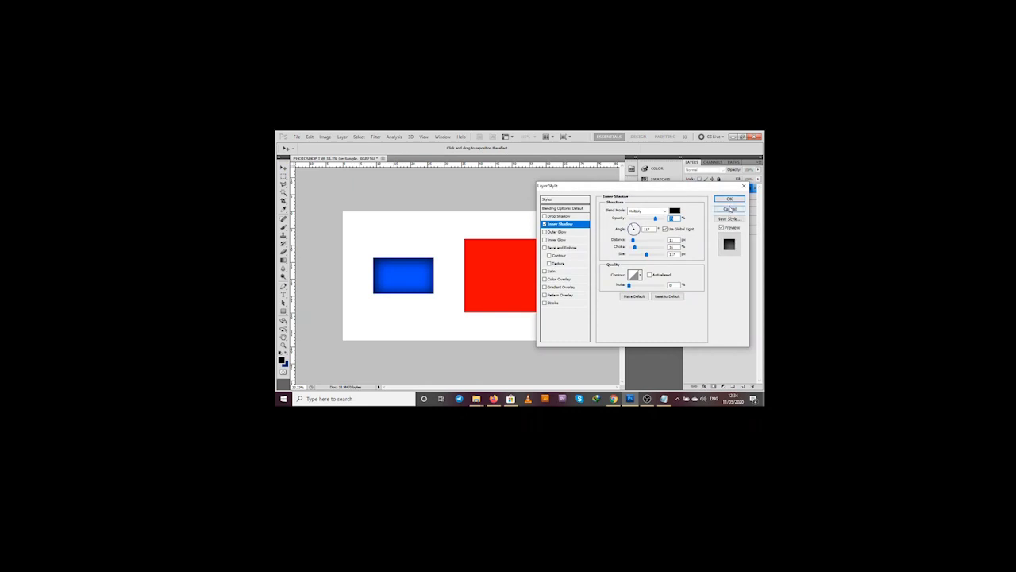
pyautogui.click(729, 199)
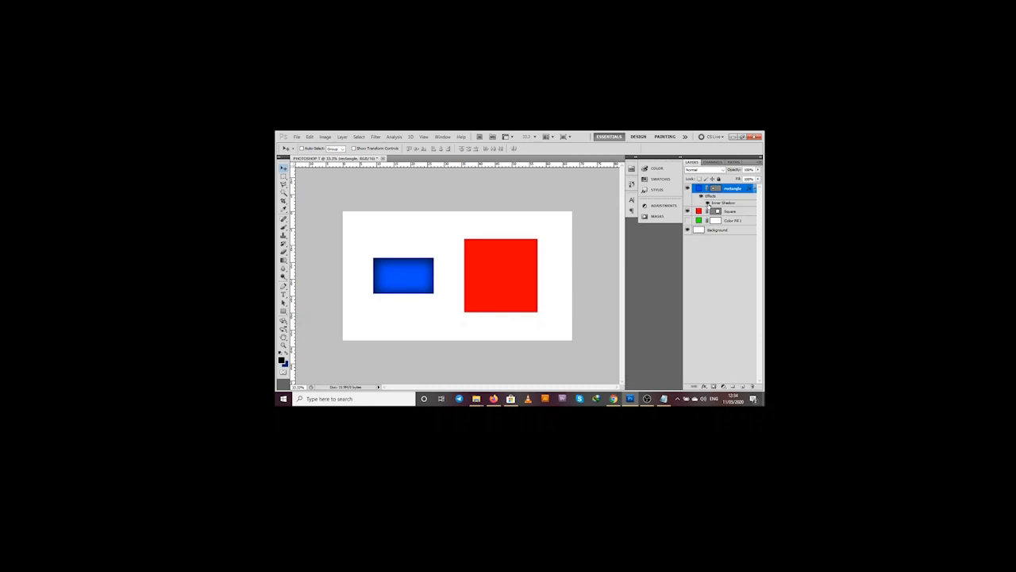
pyautogui.click(708, 203)
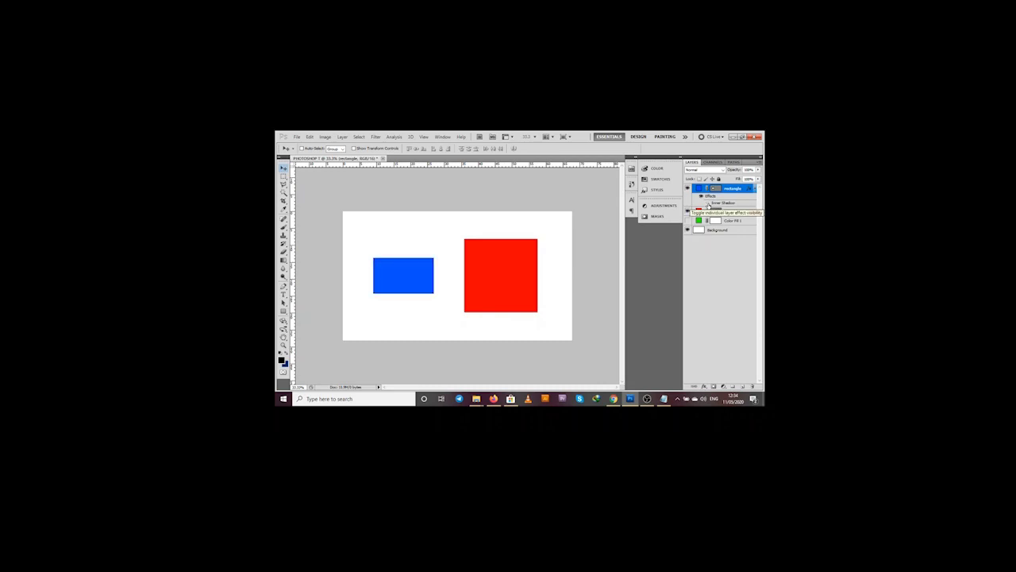
# Toggle the Inner Shadow visibility repeatedly to compare, leaving it on, then select the Square layer
pyautogui.click(708, 204)
pyautogui.click(707, 203)
pyautogui.click(707, 203)
pyautogui.click(707, 203)
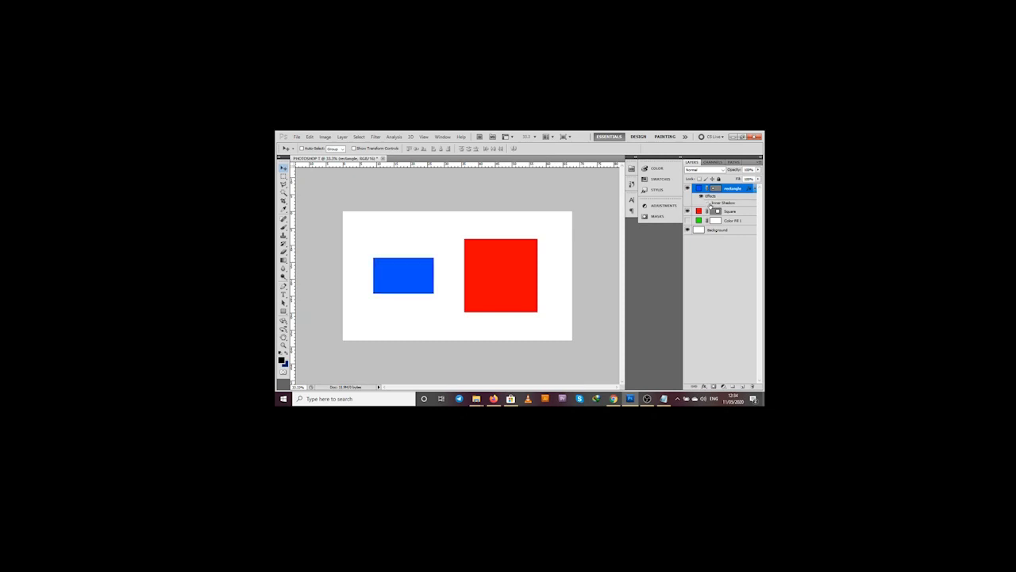
pyautogui.click(708, 203)
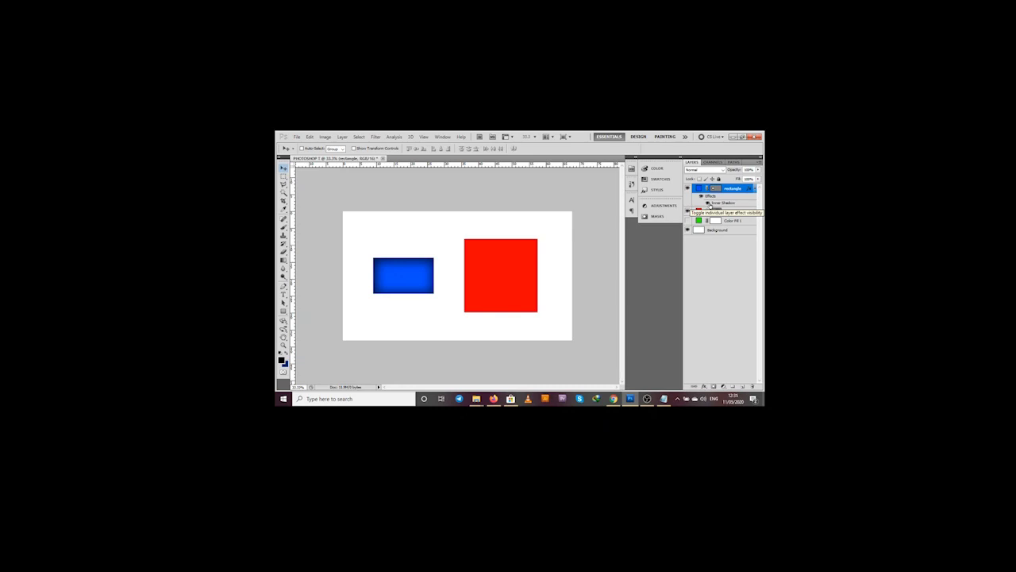
pyautogui.click(707, 204)
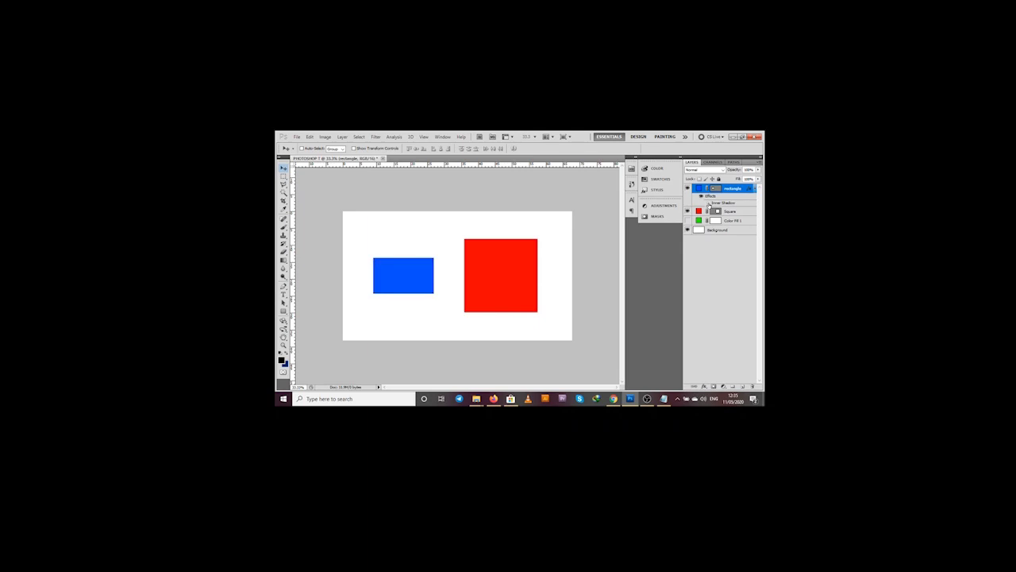
pyautogui.click(707, 203)
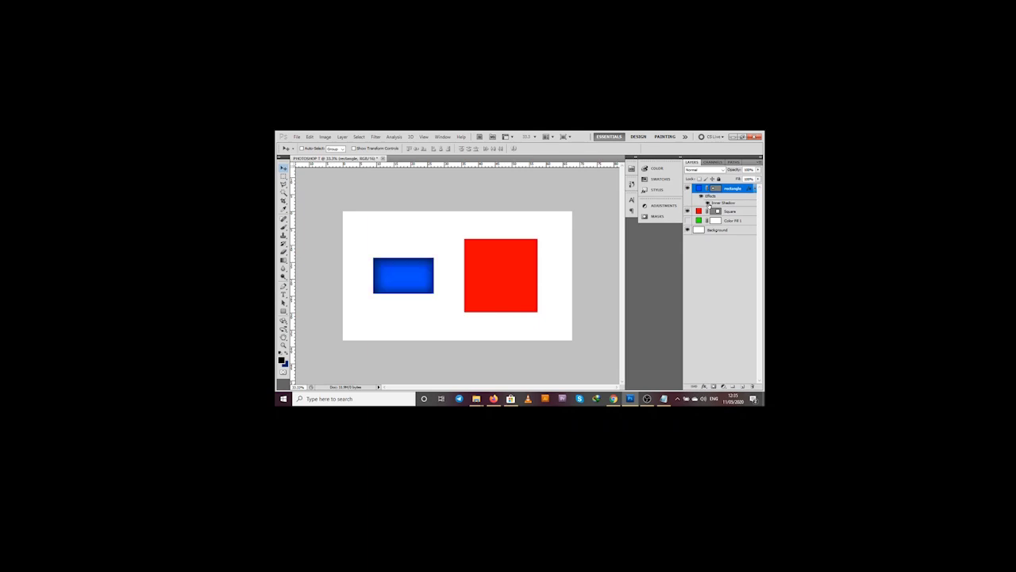
pyautogui.click(707, 203)
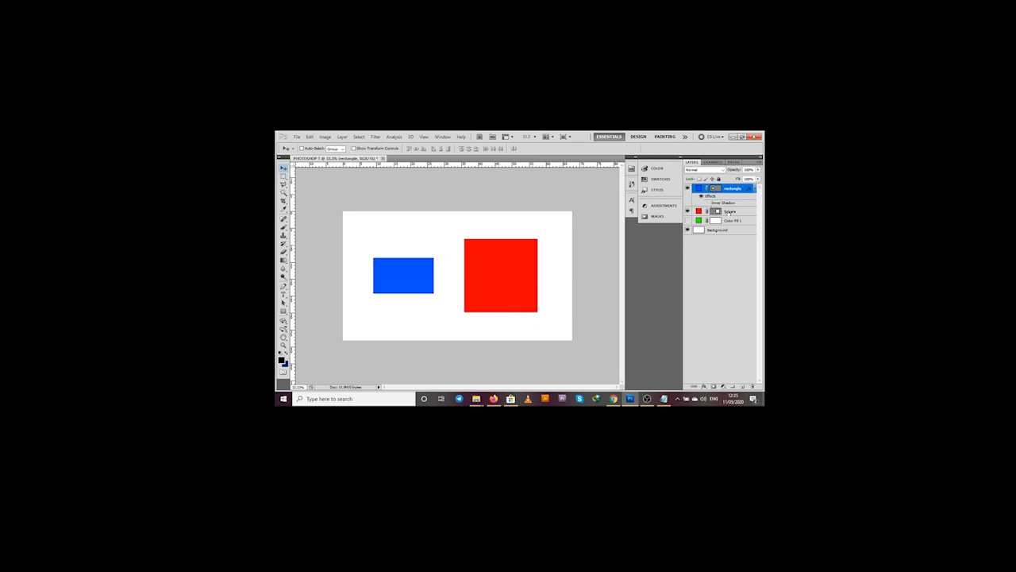
pyautogui.click(707, 204)
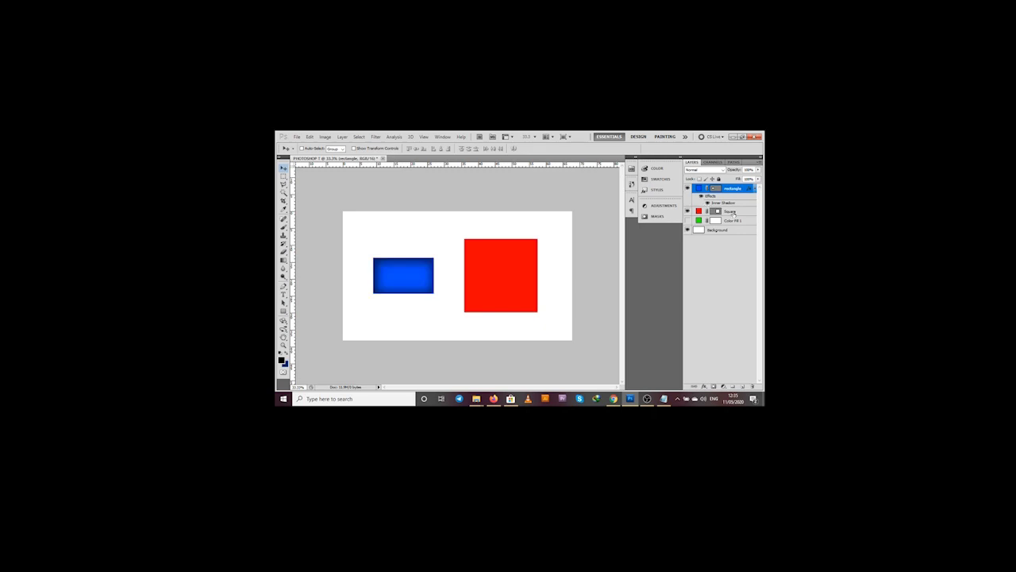
pyautogui.click(727, 211)
pyautogui.rightClick(727, 212)
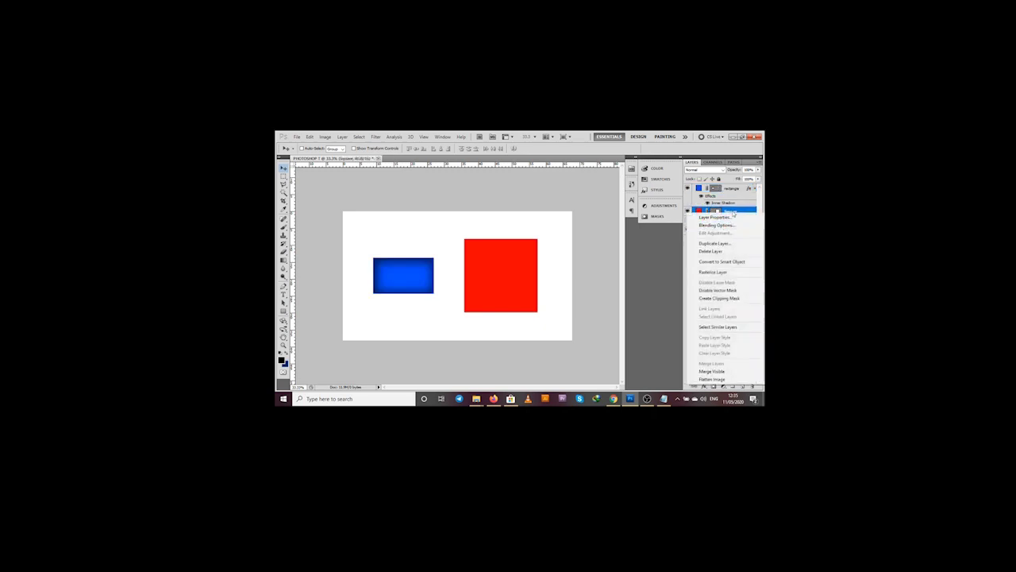
# Open the Square layer's Blending Options and add a drop shadow with adjusted distance
pyautogui.click(720, 210)
pyautogui.rightClick(720, 209)
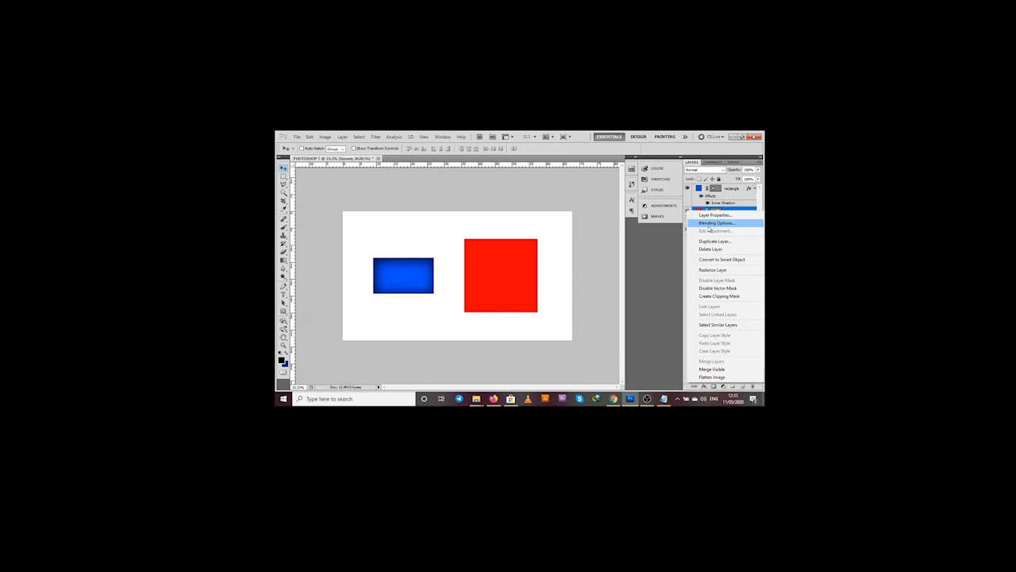
pyautogui.press('Escape')
pyautogui.press('h')
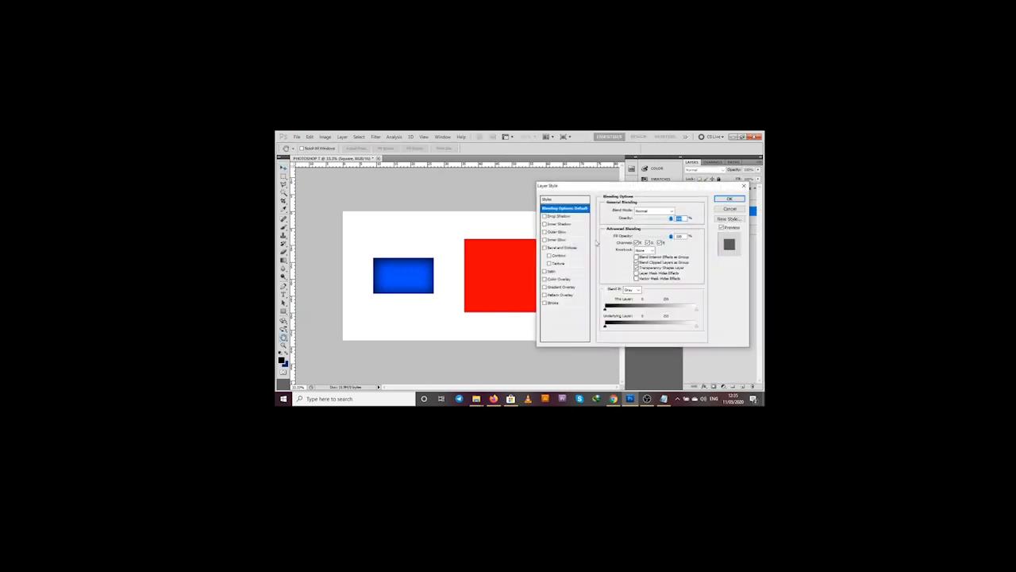
pyautogui.moveTo(569, 188); pyautogui.dragTo(589, 185)
pyautogui.click(579, 216)
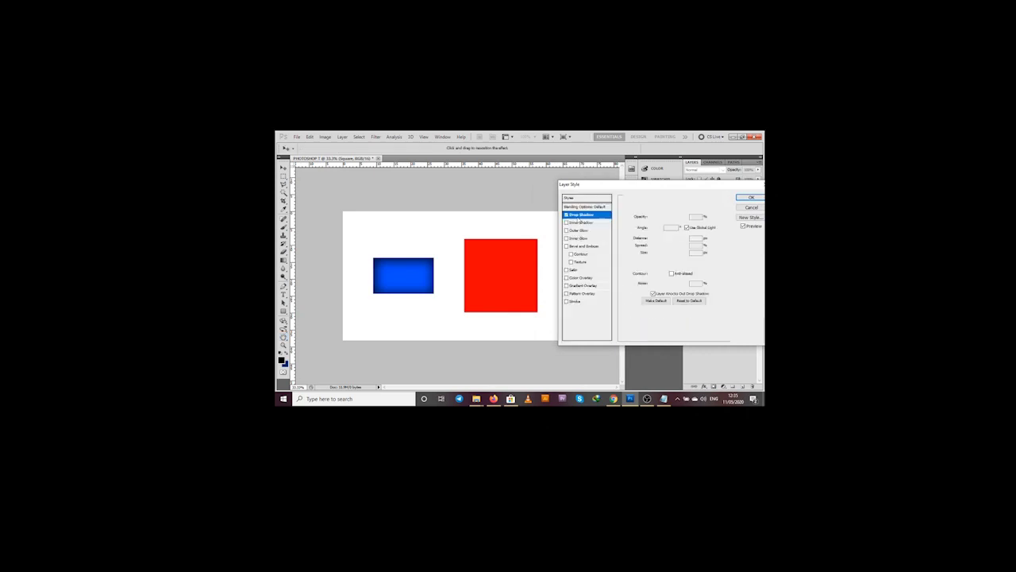
pyautogui.moveTo(667, 239)
pyautogui.mouseDown()
pyautogui.moveTo(657, 238)
pyautogui.moveTo(660, 253)
pyautogui.mouseUp()
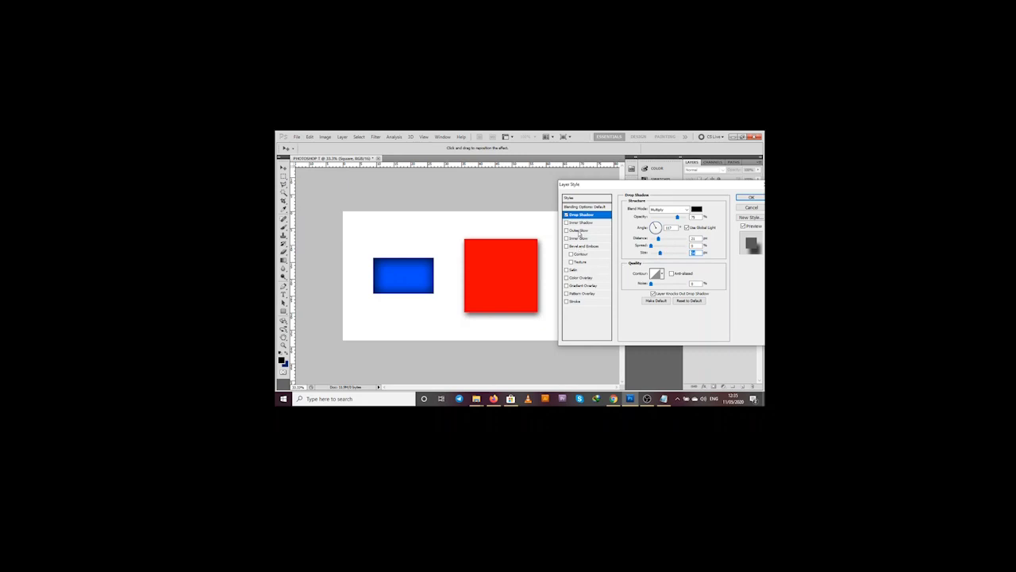
# Try an Outer Glow with raised noise, then turn it off
pyautogui.click(579, 231)
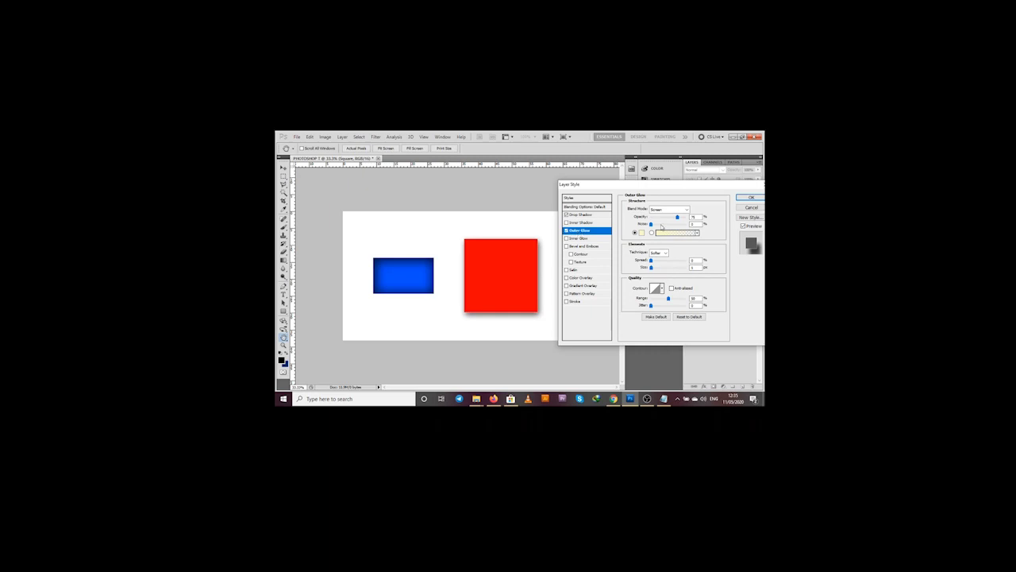
pyautogui.click(661, 225)
pyautogui.moveTo(660, 225); pyautogui.dragTo(651, 225)
pyautogui.click(576, 247)
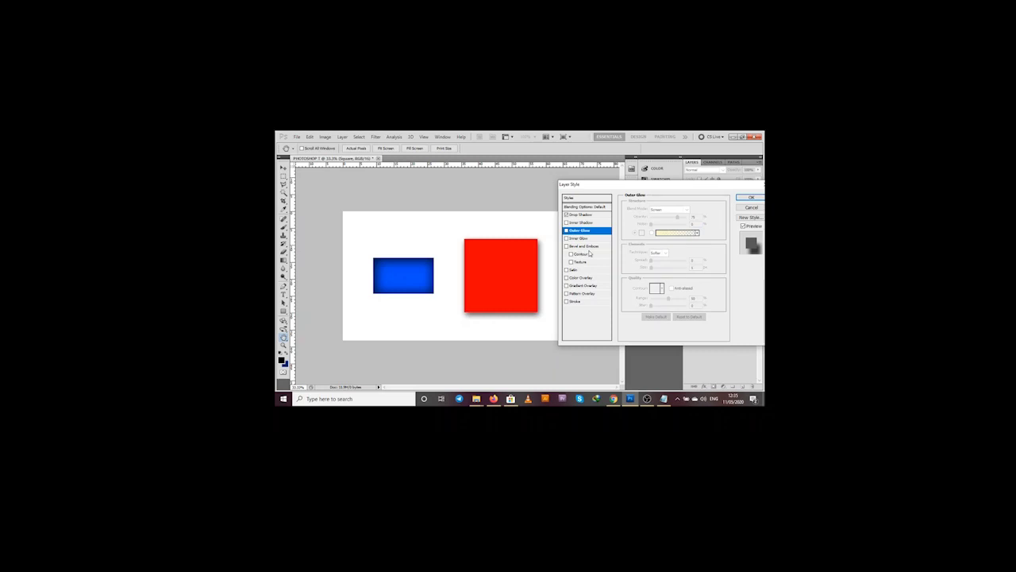
# Add Bevel and Emboss with Texture, reduce texture scale and depth, and apply the style
pyautogui.click(576, 247)
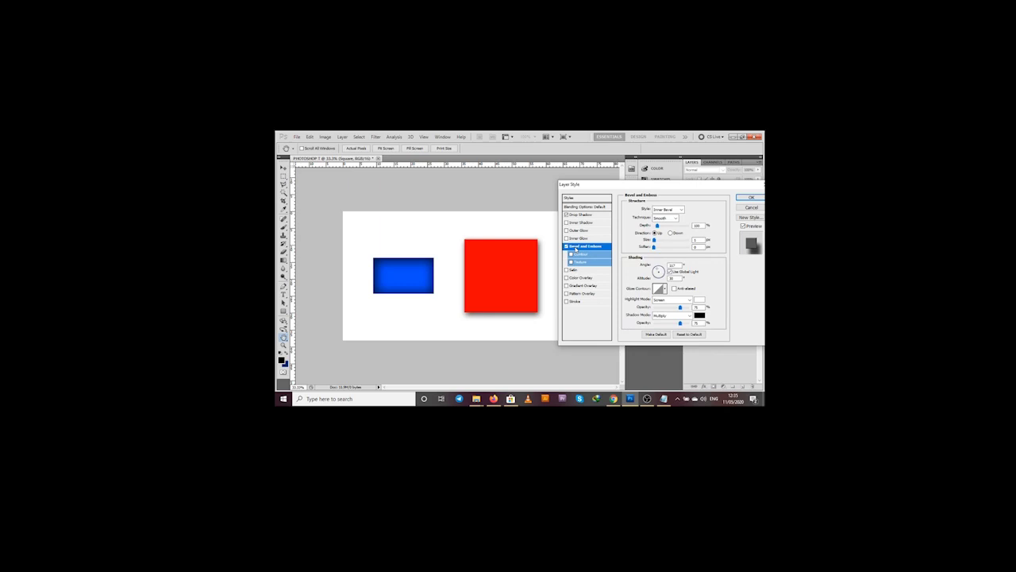
pyautogui.click(580, 263)
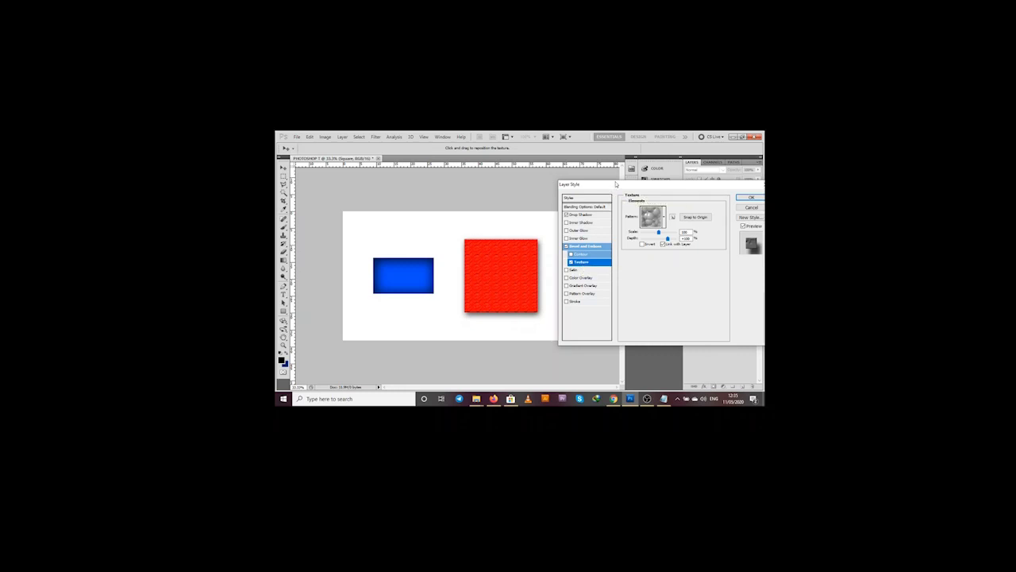
pyautogui.moveTo(611, 189)
pyautogui.mouseDown()
pyautogui.moveTo(576, 186)
pyautogui.moveTo(590, 189)
pyautogui.mouseUp()
pyautogui.moveTo(639, 231); pyautogui.dragTo(628, 232)
pyautogui.click(639, 238)
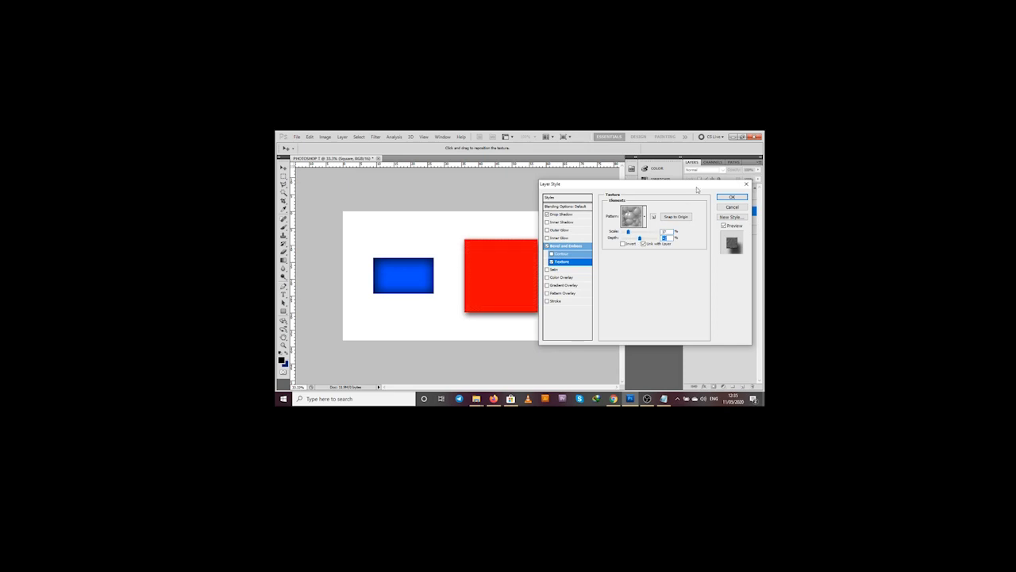
pyautogui.click(731, 197)
# Fit the image on screen and move the red square left toward the blue rectangle
pyautogui.press('z')
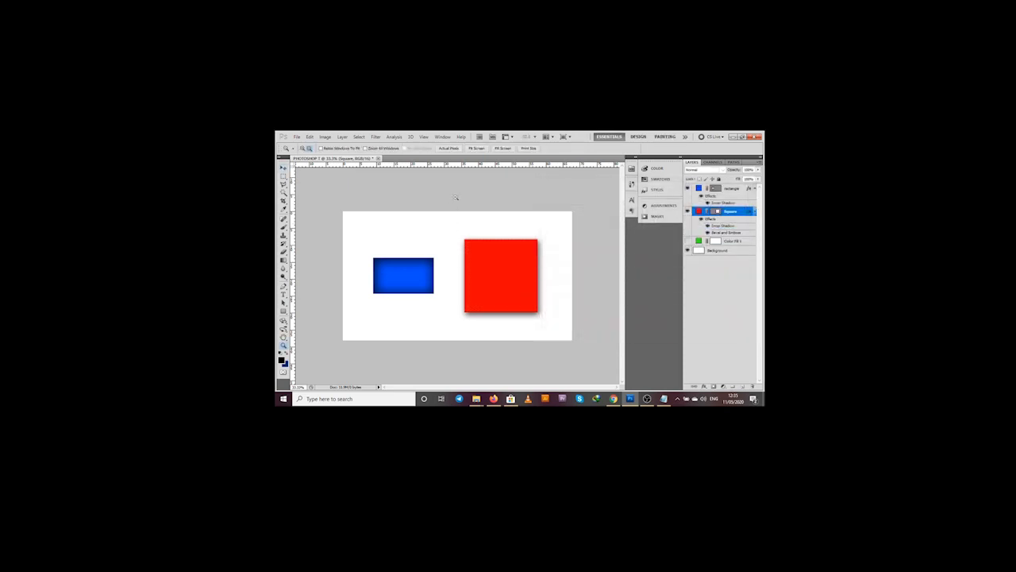
pyautogui.click(476, 148)
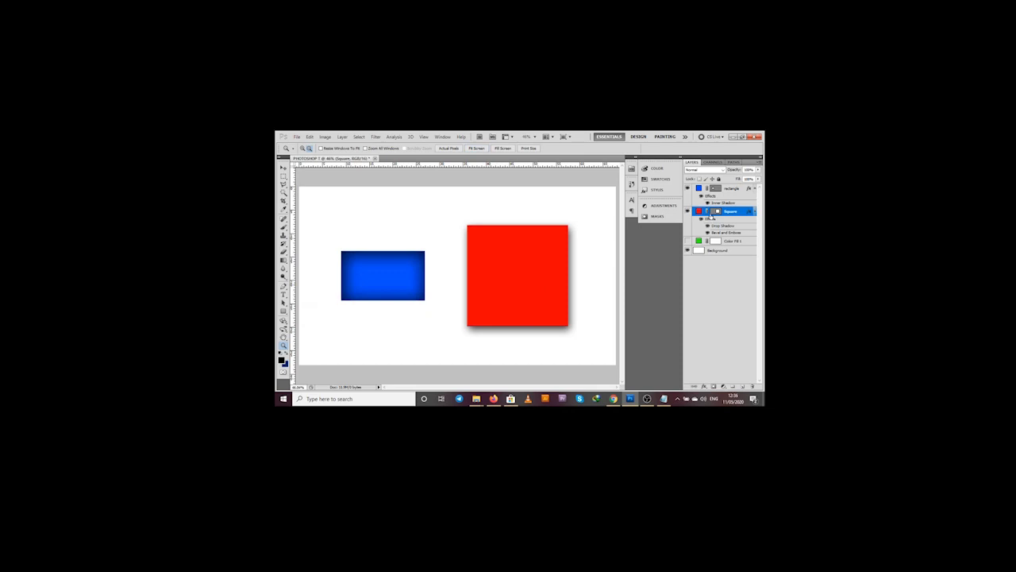
pyautogui.press('v')
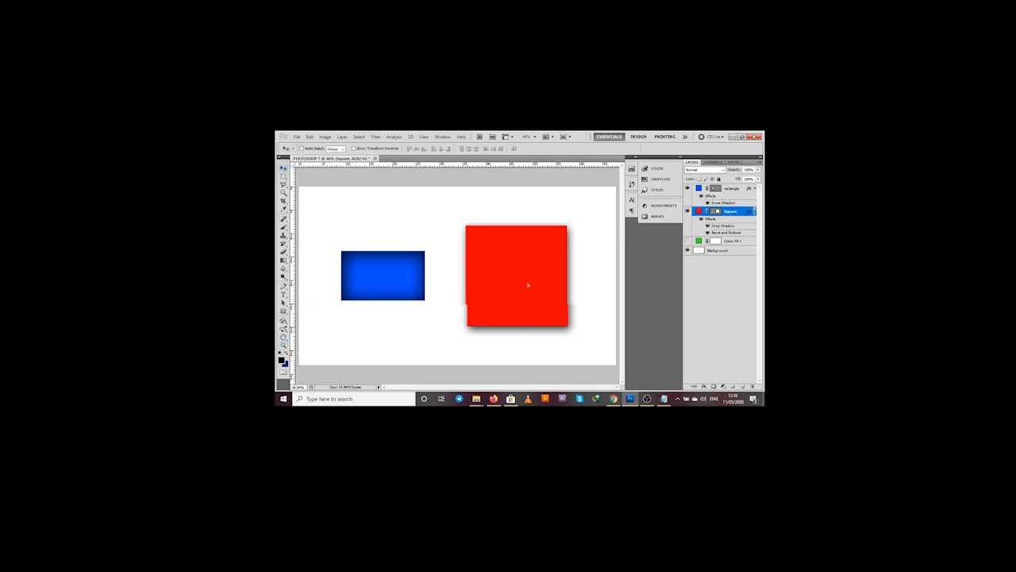
pyautogui.moveTo(531, 283); pyautogui.dragTo(503, 284)
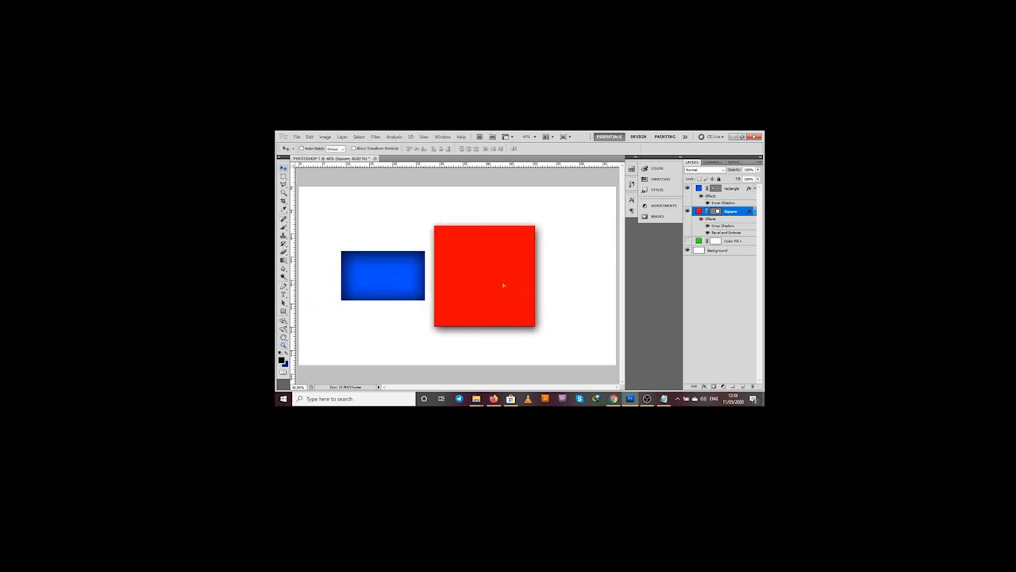
# Reopen Bevel and Emboss, tweak its size and soften, then remove it and add Color Overlay
pyautogui.doubleClick(727, 232)
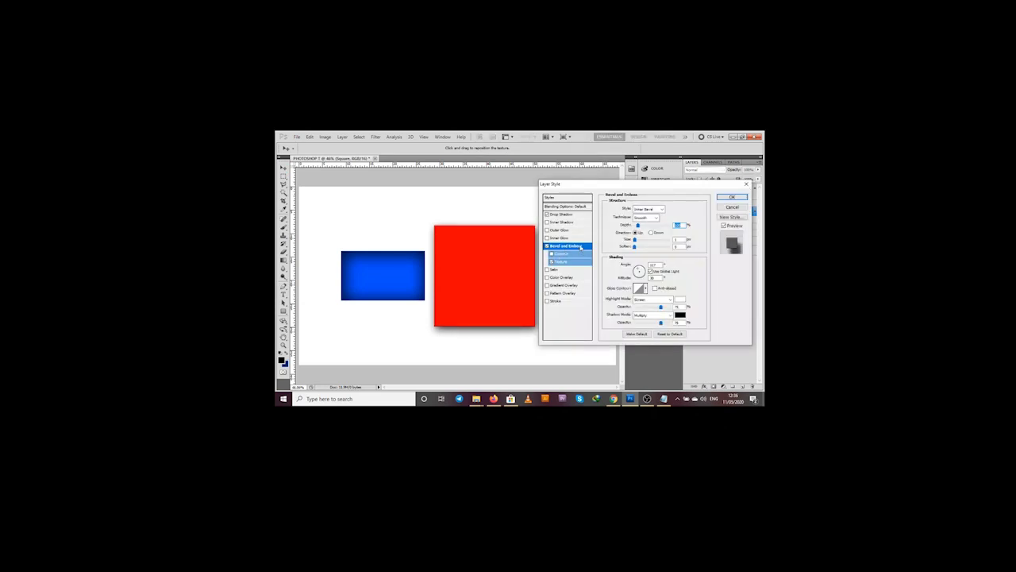
pyautogui.moveTo(635, 240); pyautogui.dragTo(654, 242)
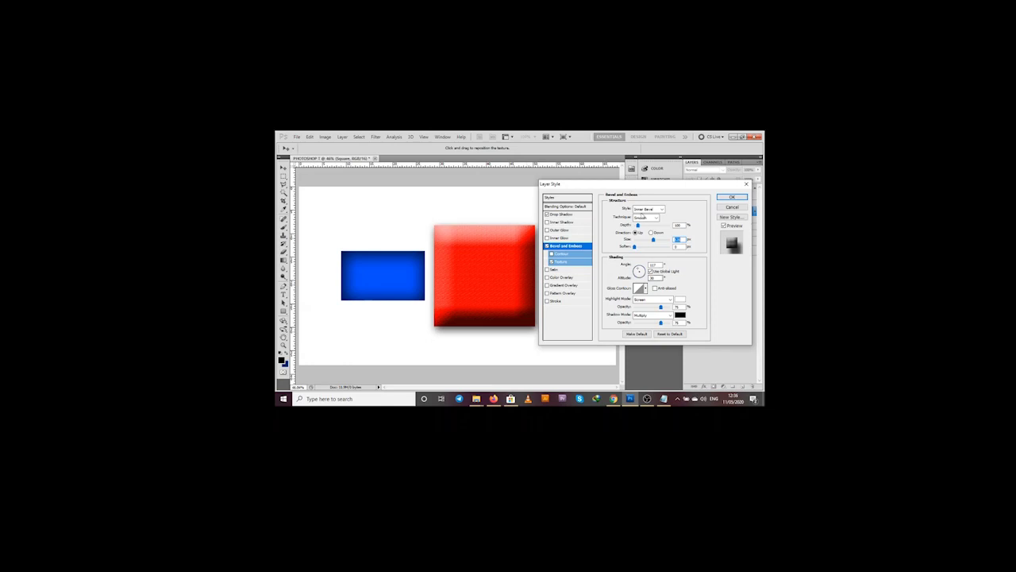
pyautogui.moveTo(584, 184); pyautogui.dragTo(597, 181)
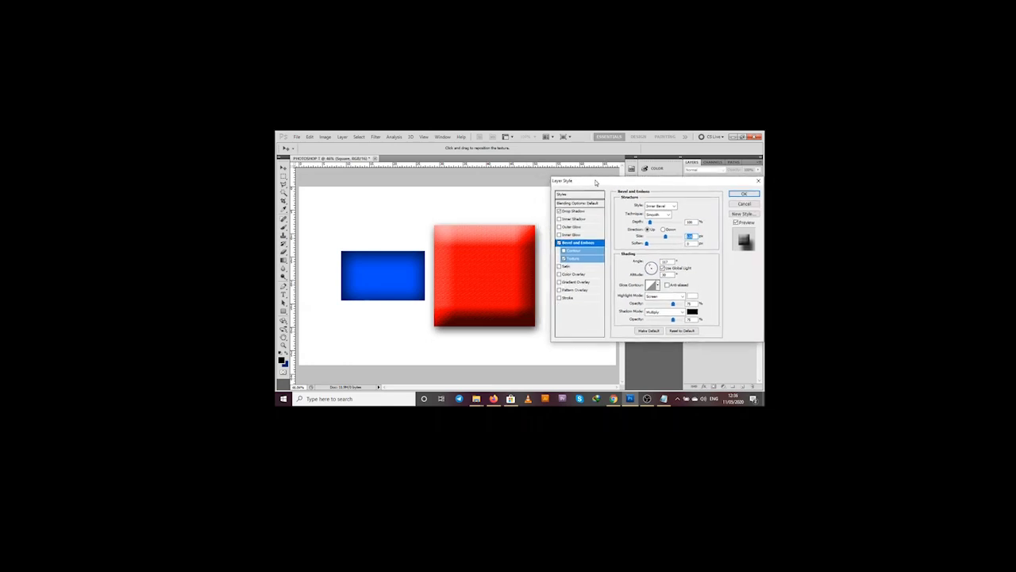
pyautogui.click(656, 236)
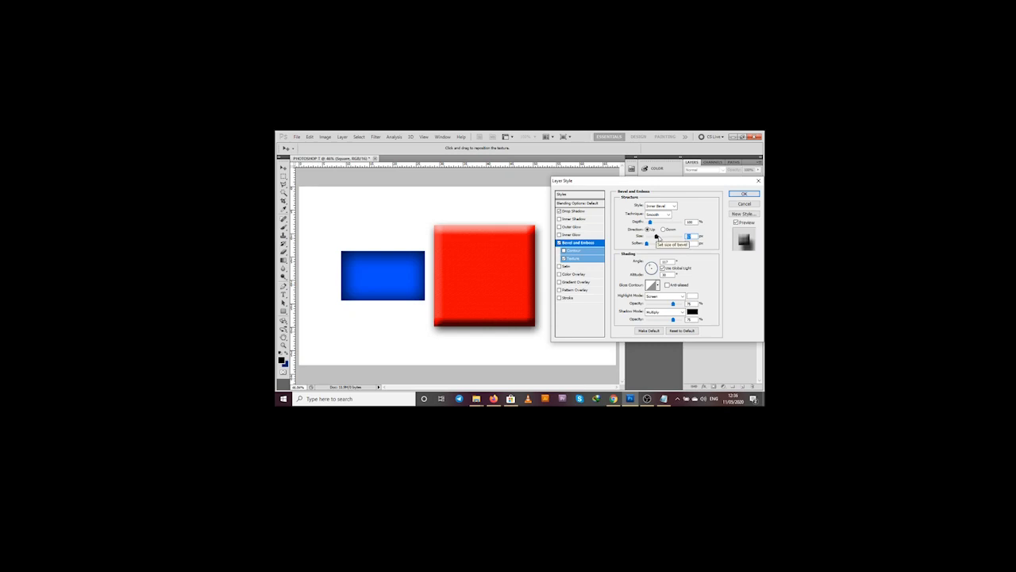
pyautogui.click(666, 240)
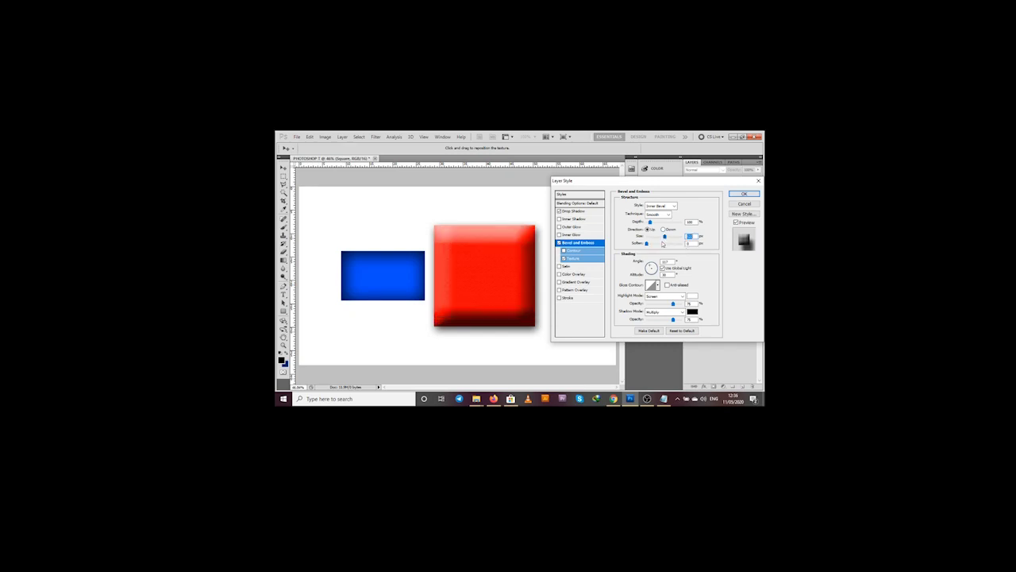
pyautogui.moveTo(650, 243)
pyautogui.mouseDown()
pyautogui.moveTo(668, 248)
pyautogui.moveTo(658, 243)
pyautogui.moveTo(676, 238)
pyautogui.moveTo(650, 237)
pyautogui.moveTo(666, 237)
pyautogui.mouseUp()
pyautogui.moveTo(665, 236); pyautogui.dragTo(662, 236)
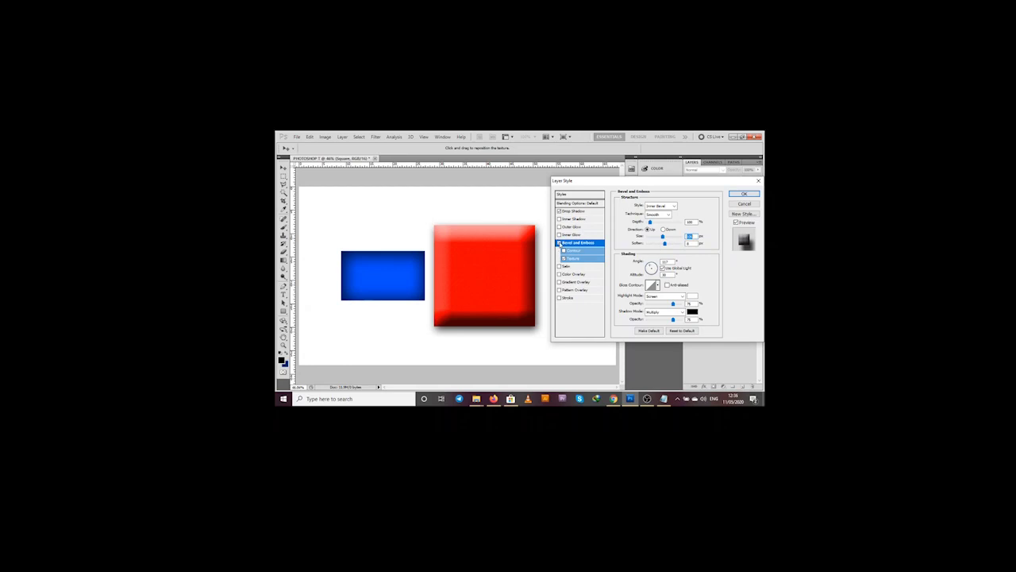
pyautogui.click(558, 243)
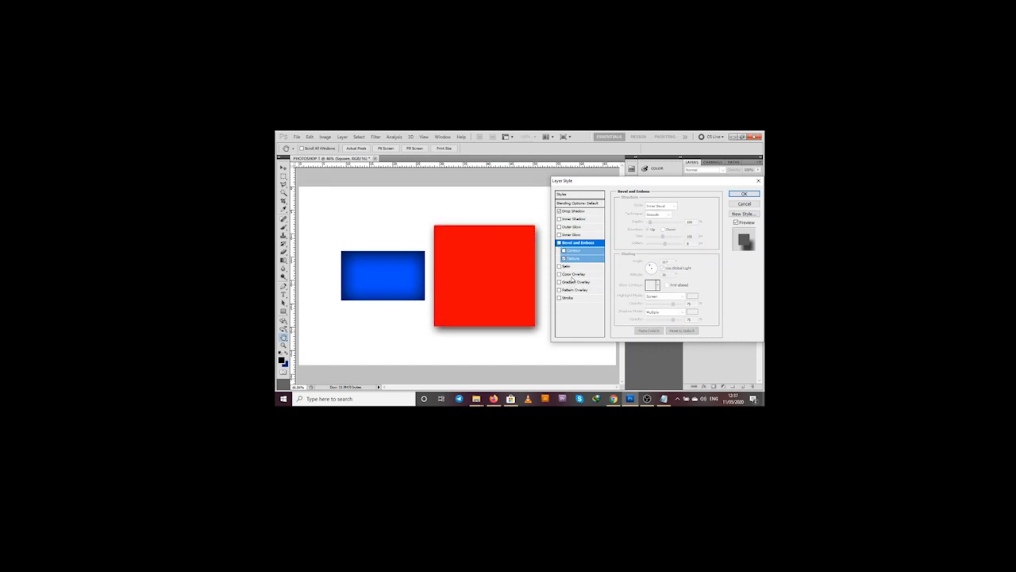
pyautogui.click(571, 276)
# Try a darker red overlay colour, cancel it, and turn off Color Overlay
pyautogui.click(689, 205)
pyautogui.click(595, 272)
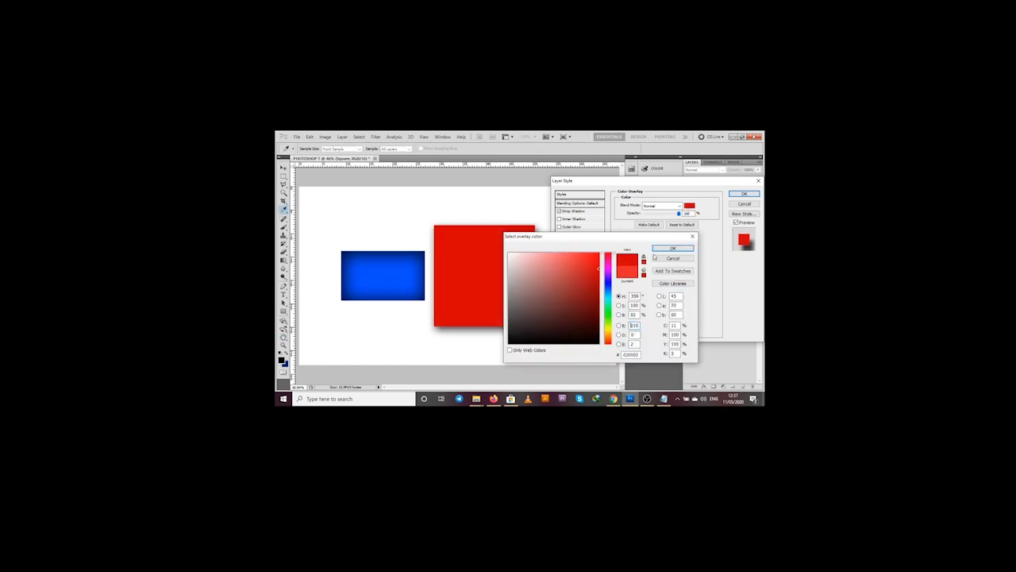
pyautogui.click(683, 257)
pyautogui.click(559, 274)
# Try a Satin effect with adjusted opacity and distance, remove it, and add Gradient Overlay
pyautogui.click(565, 266)
pyautogui.moveTo(661, 214)
pyautogui.mouseDown()
pyautogui.moveTo(635, 213)
pyautogui.moveTo(662, 213)
pyautogui.moveTo(667, 242)
pyautogui.mouseUp()
pyautogui.click(661, 235)
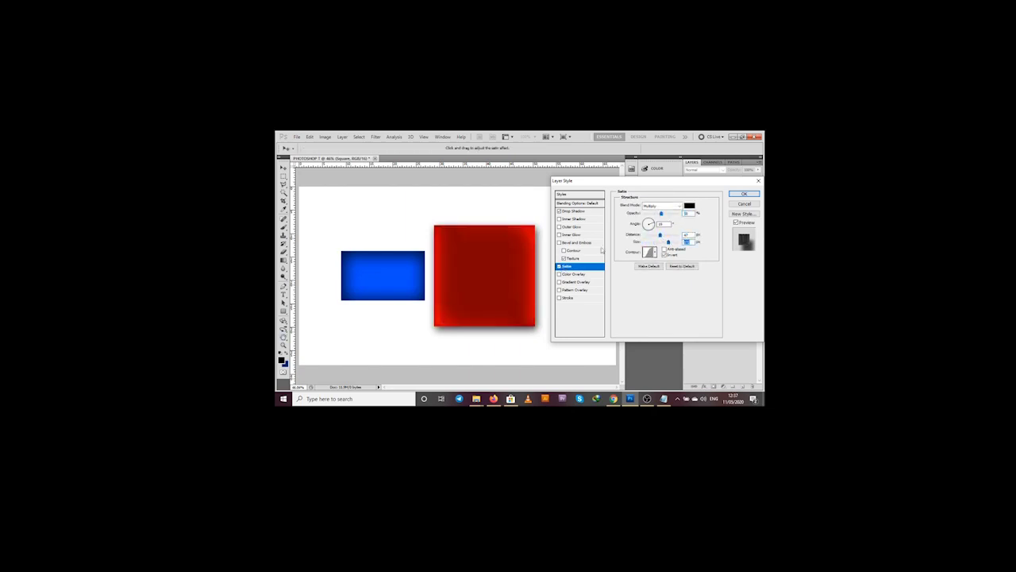
pyautogui.click(560, 266)
pyautogui.click(559, 266)
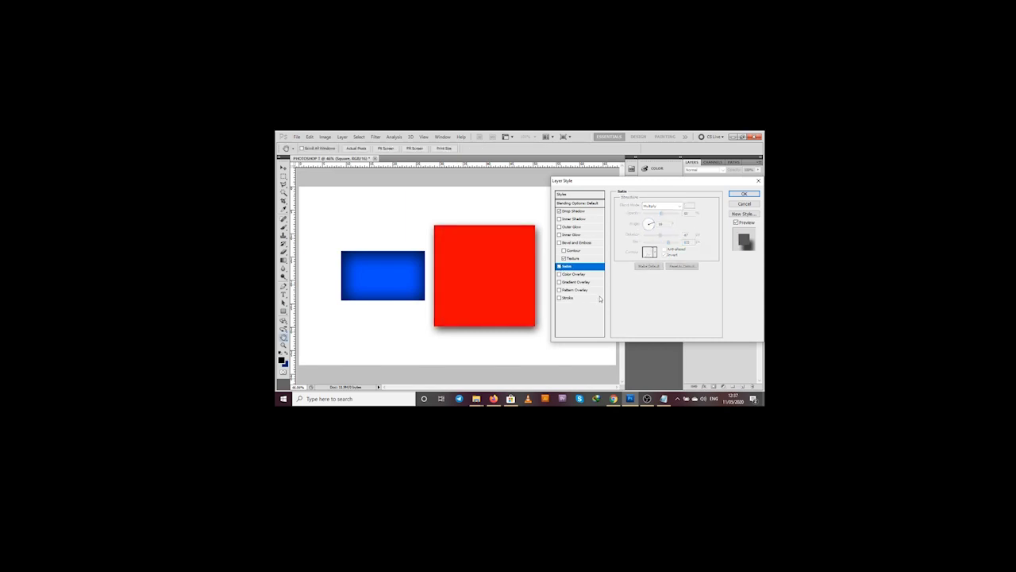
pyautogui.click(576, 283)
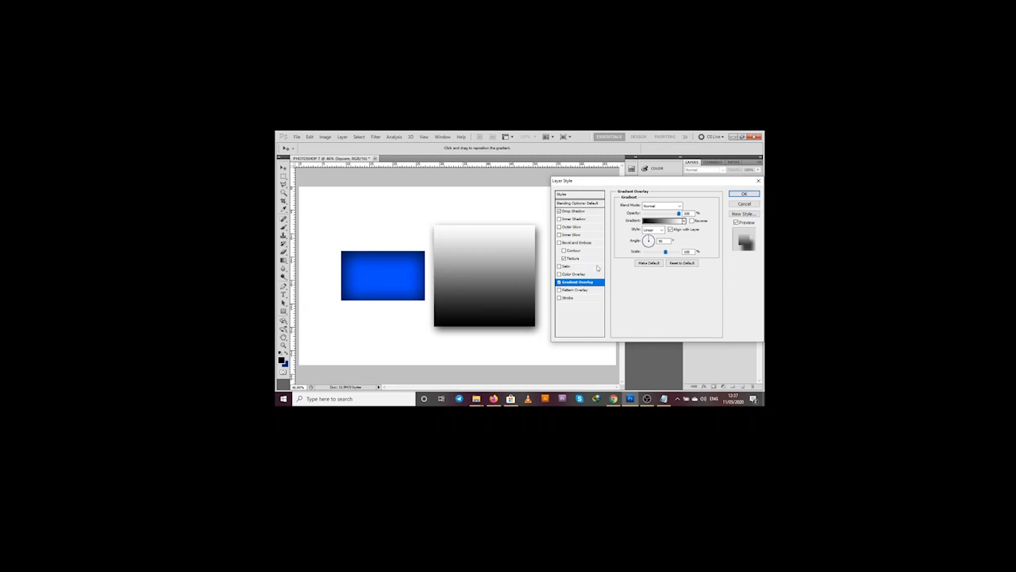
# Preview several gradient presets on the square, settling on Foreground to Background
pyautogui.click(670, 219)
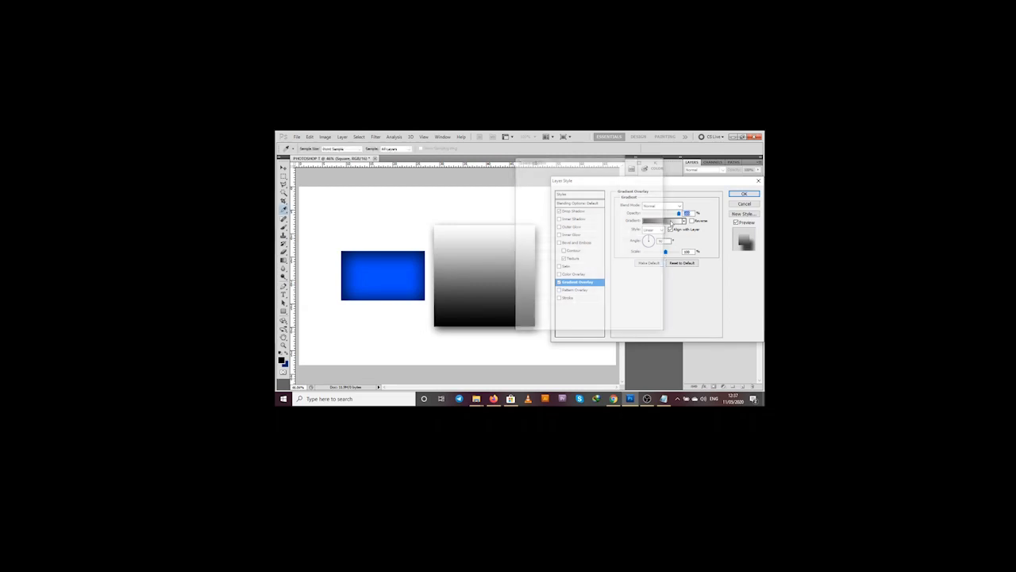
pyautogui.click(551, 188)
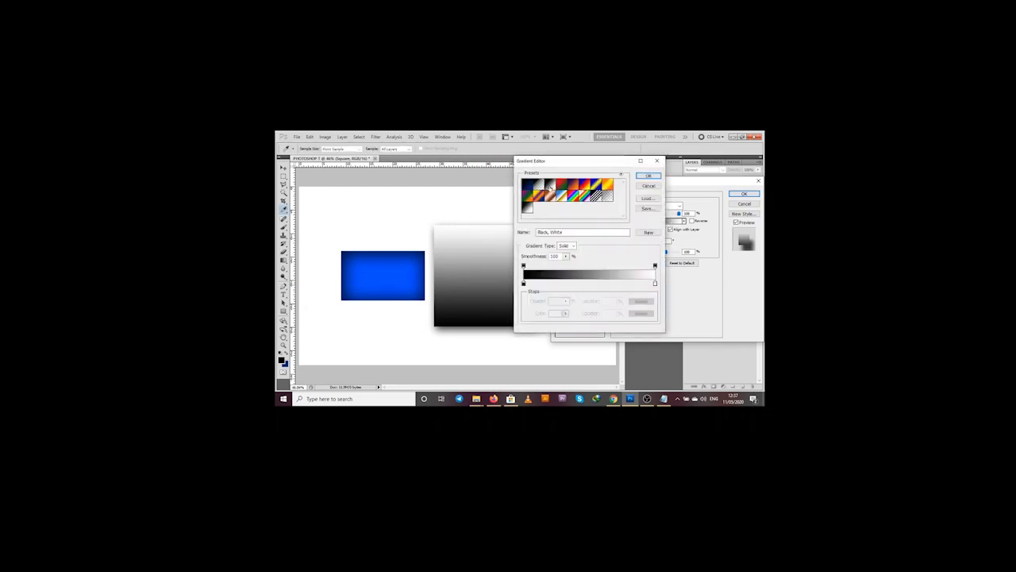
pyautogui.click(561, 186)
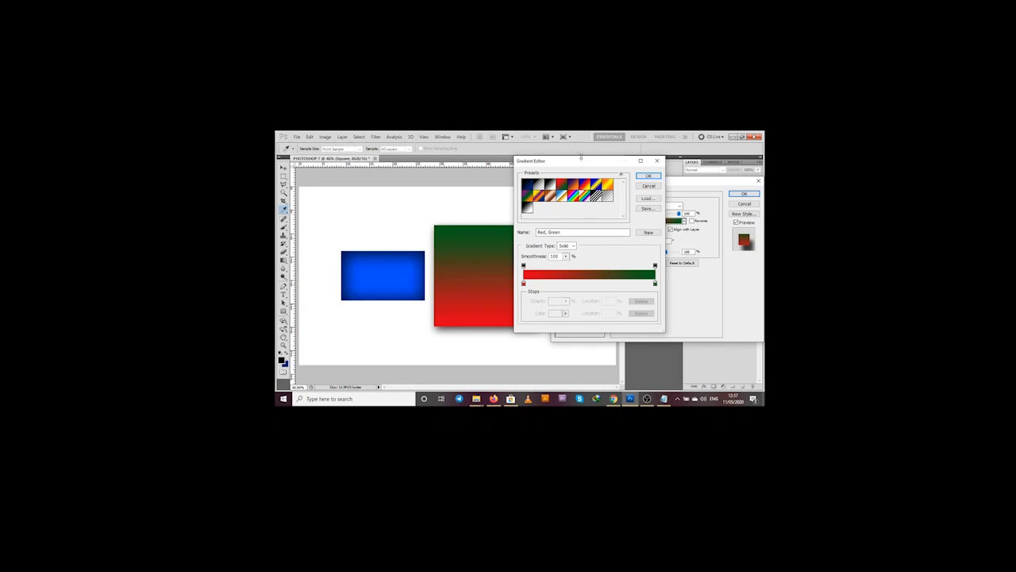
pyautogui.moveTo(569, 162); pyautogui.dragTo(596, 163)
pyautogui.click(601, 190)
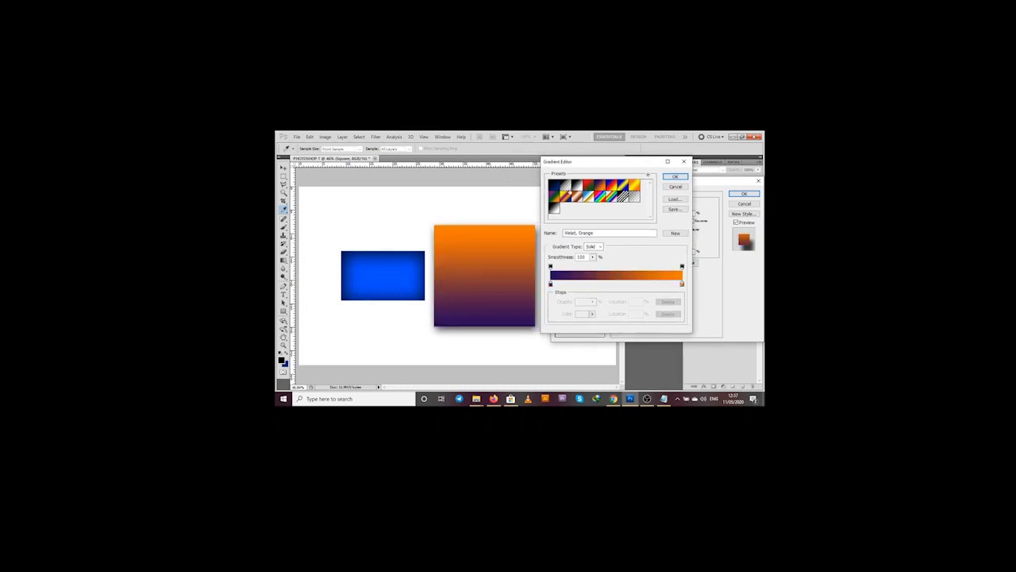
pyautogui.click(558, 188)
pyautogui.click(565, 192)
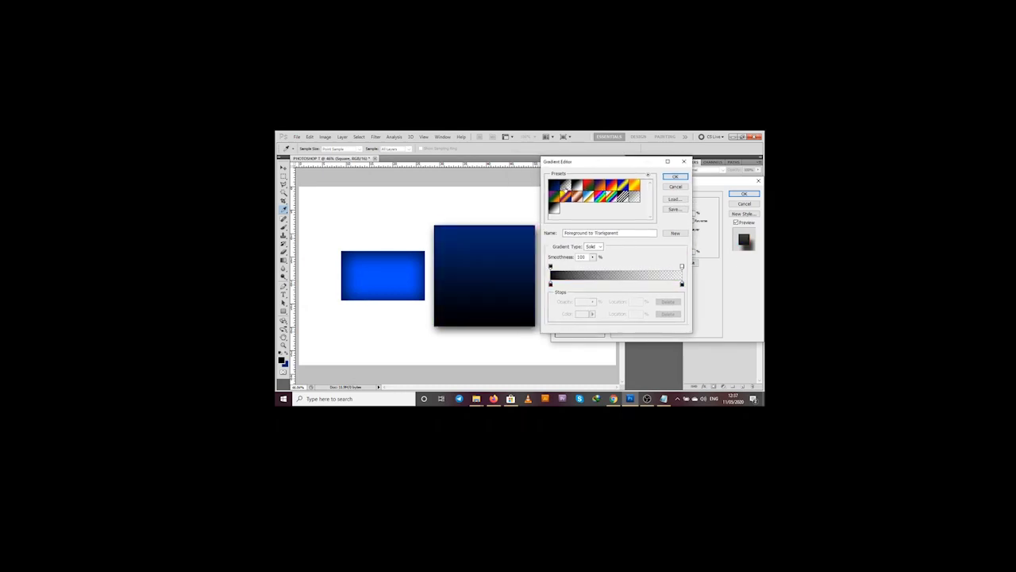
pyautogui.click(562, 189)
pyautogui.click(587, 186)
pyautogui.click(598, 186)
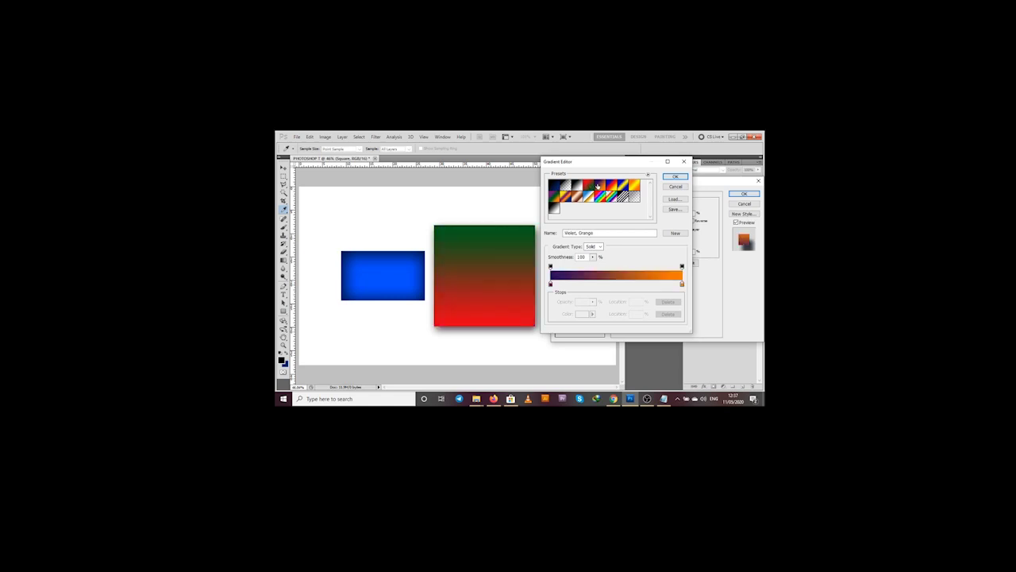
pyautogui.click(627, 186)
pyautogui.click(622, 186)
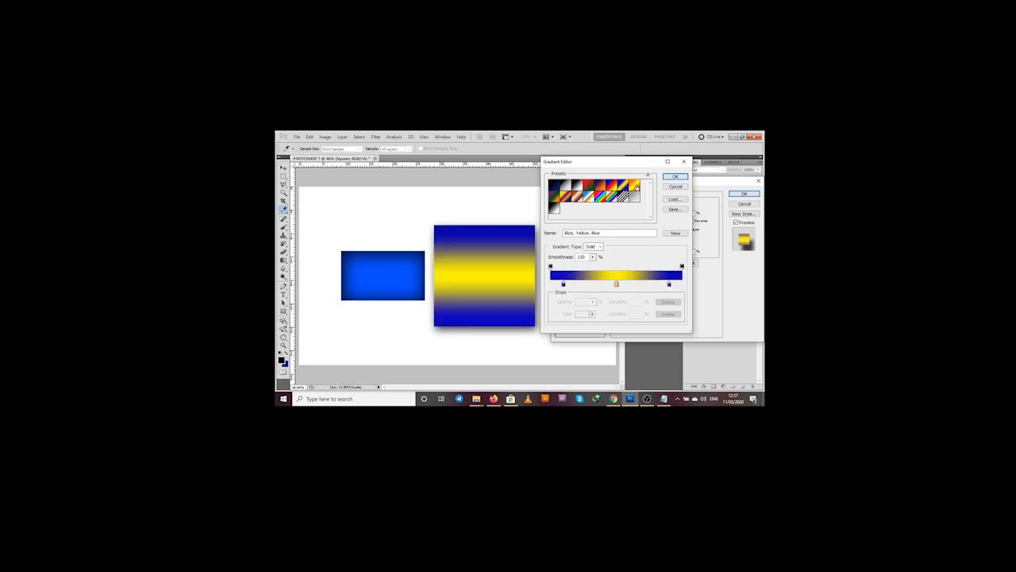
pyautogui.click(635, 186)
pyautogui.click(554, 186)
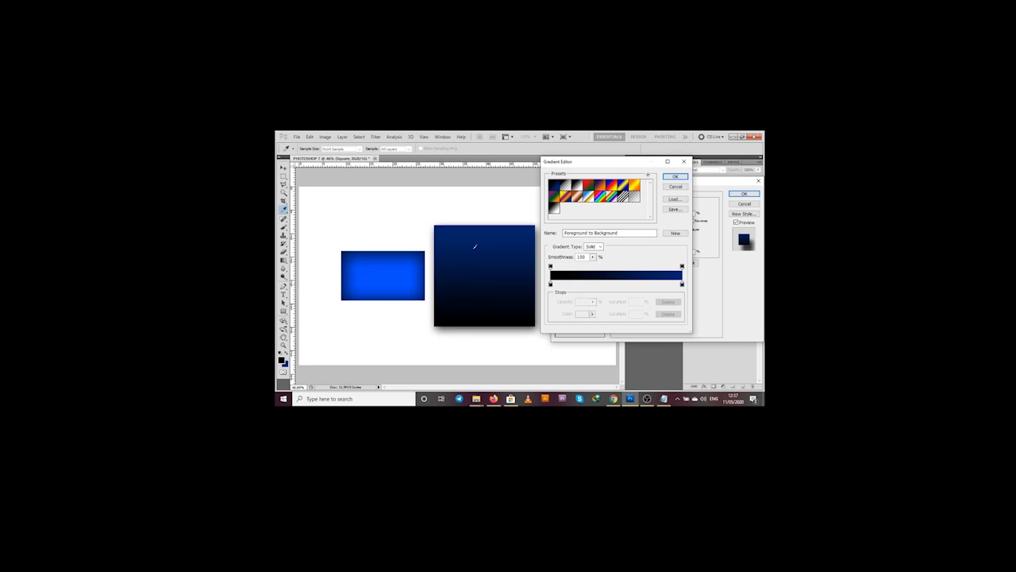
# Change the gradient's right-hand colour stop to deep magenta
pyautogui.click(681, 285)
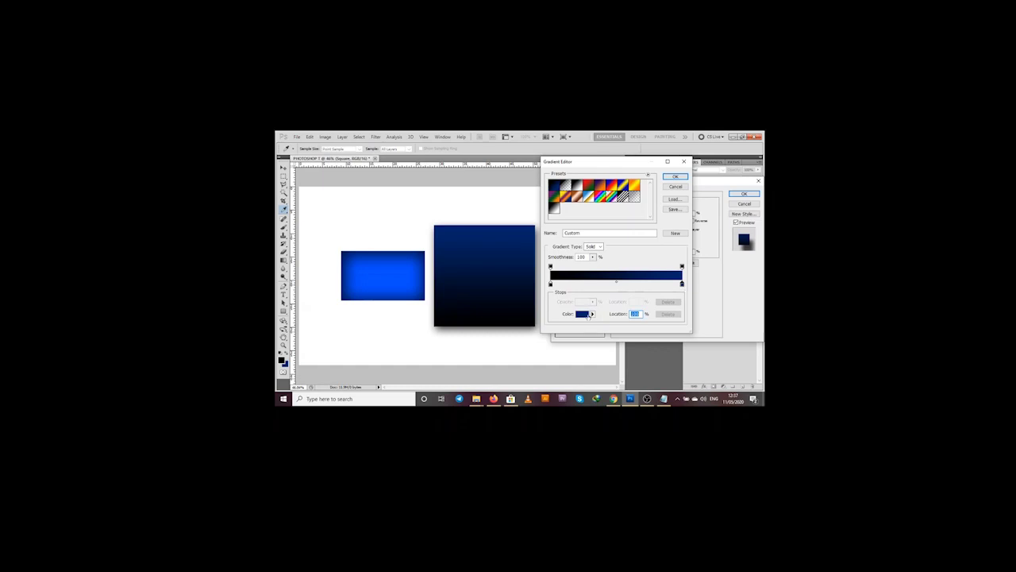
pyautogui.click(583, 314)
pyautogui.moveTo(605, 268); pyautogui.dragTo(609, 254)
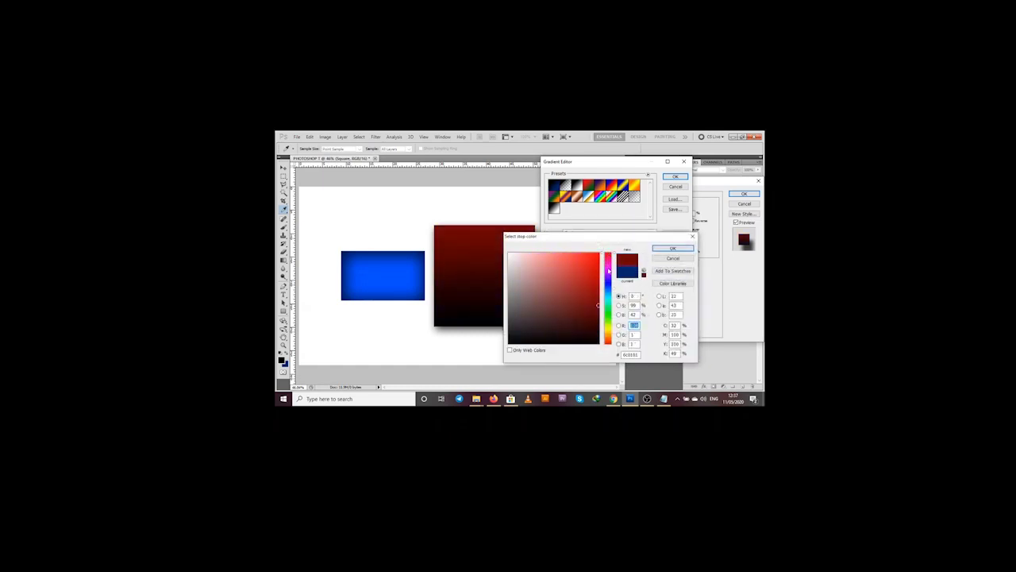
pyautogui.click(611, 263)
pyautogui.click(671, 249)
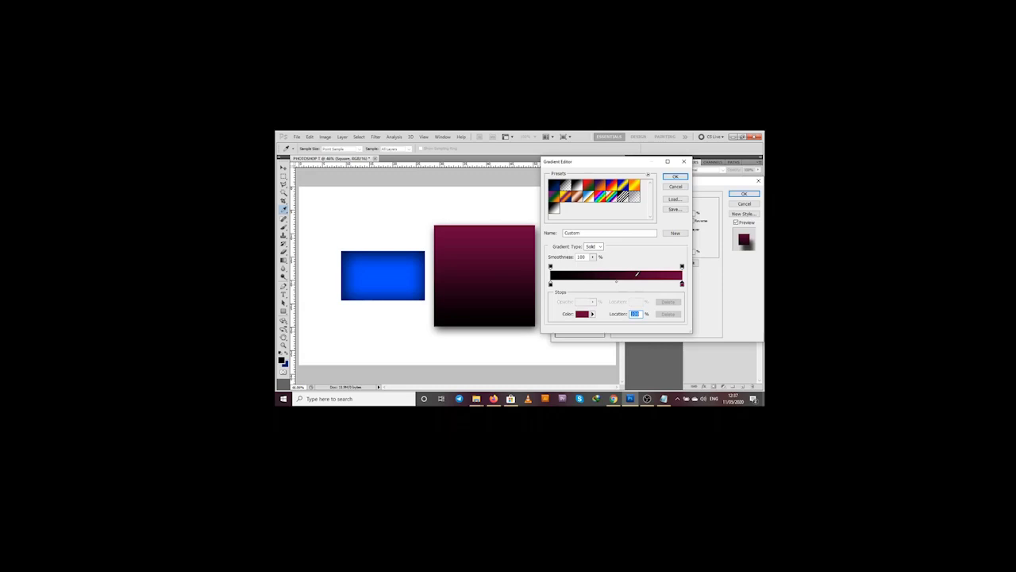
# Lighten the left-hand stop to pale pink and apply the custom gradient overlay
pyautogui.click(551, 284)
pyautogui.click(582, 314)
pyautogui.moveTo(527, 276)
pyautogui.mouseDown()
pyautogui.moveTo(538, 252)
pyautogui.moveTo(529, 264)
pyautogui.moveTo(501, 242)
pyautogui.moveTo(533, 262)
pyautogui.mouseUp()
pyautogui.click(673, 247)
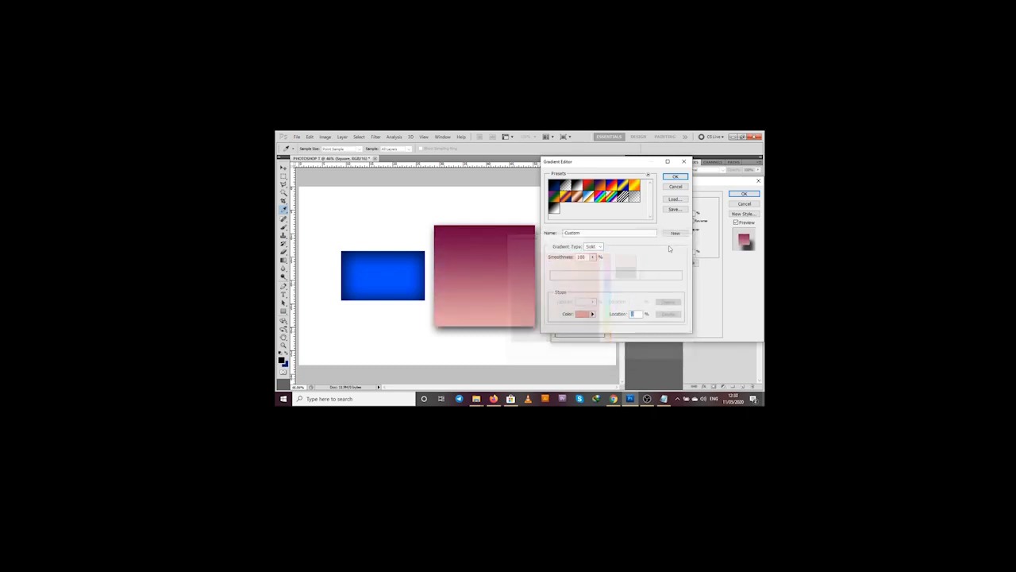
pyautogui.click(675, 176)
pyautogui.click(744, 194)
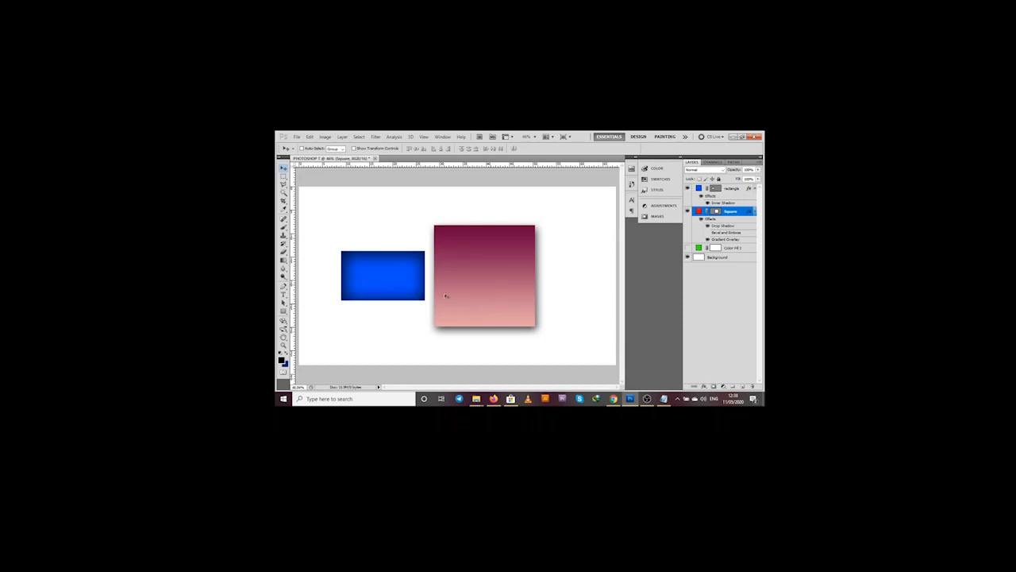
# Toggle the Rectangle and Square layers' visibility to compare, ending with both layers hidden
pyautogui.click(687, 212)
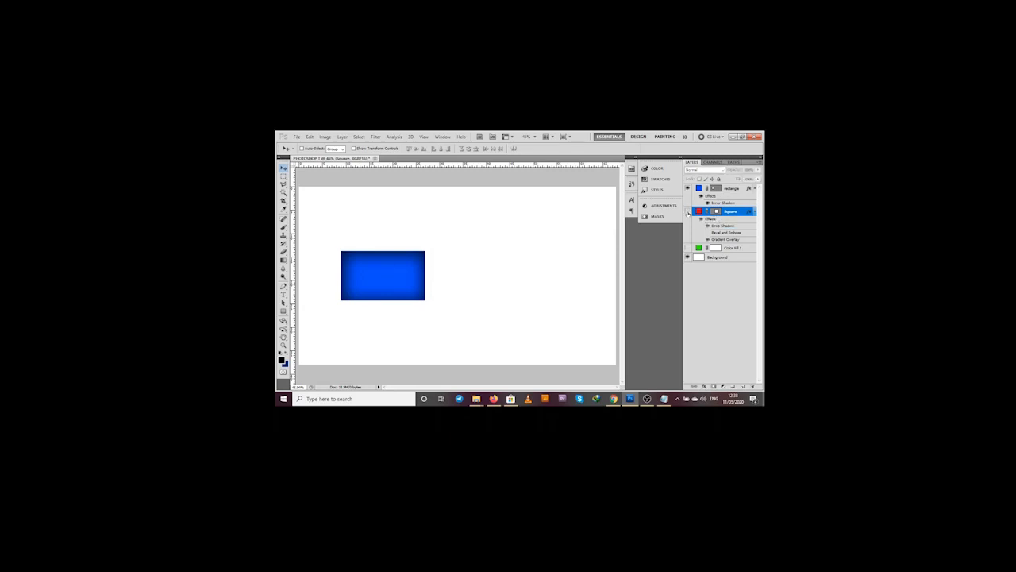
pyautogui.click(688, 189)
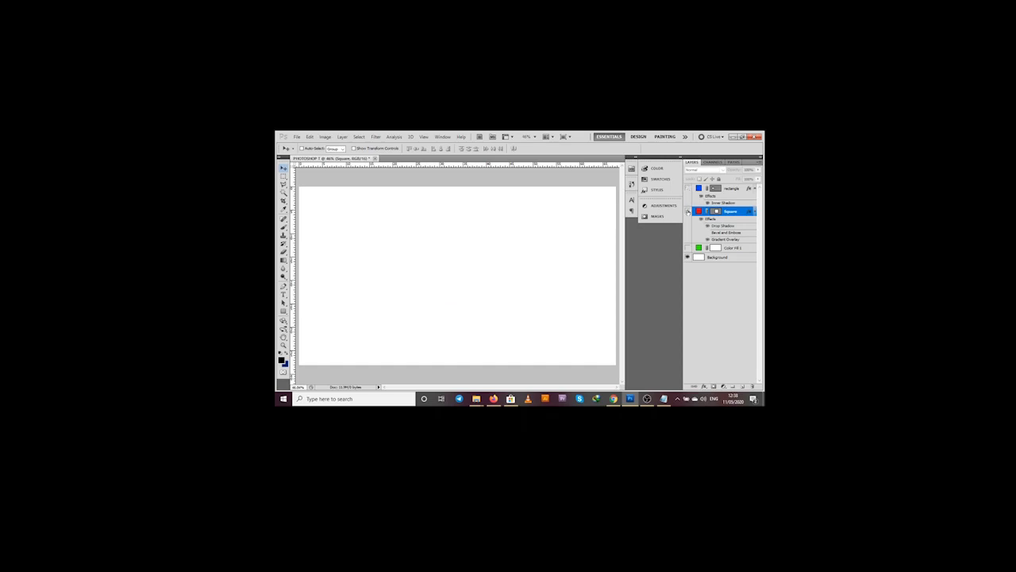
pyautogui.click(688, 211)
pyautogui.click(688, 189)
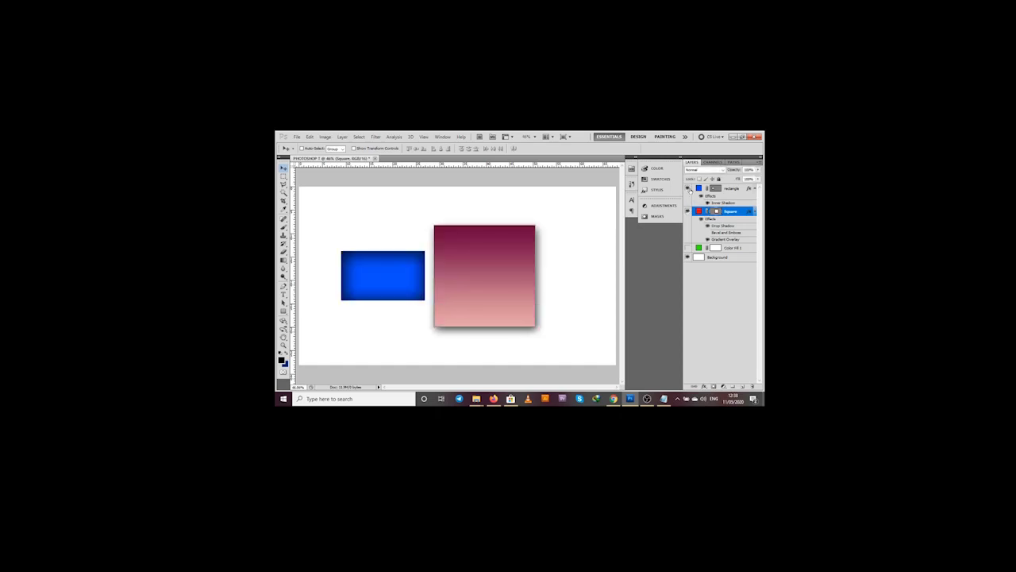
pyautogui.click(688, 189)
pyautogui.click(687, 211)
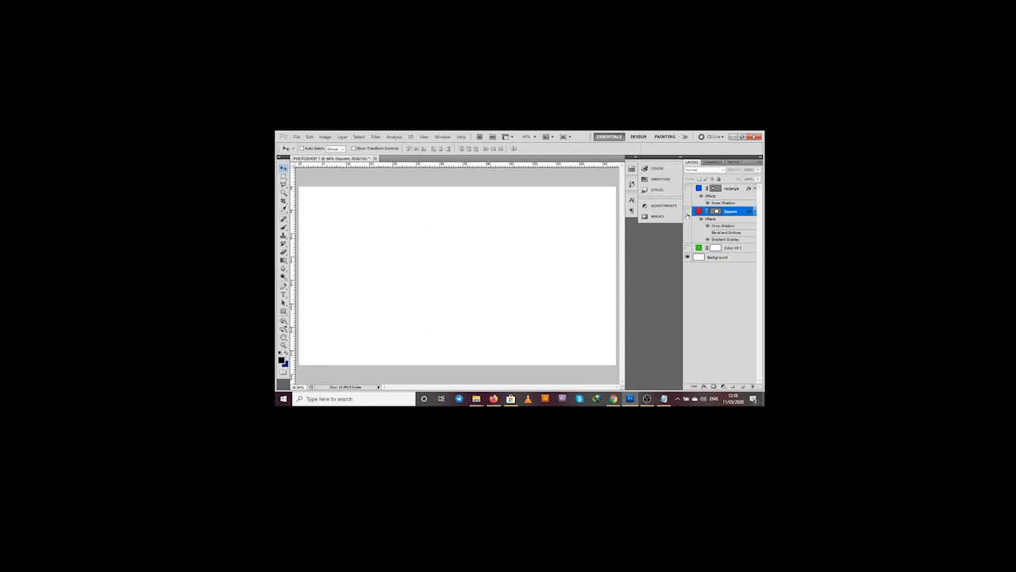
pyautogui.click(688, 211)
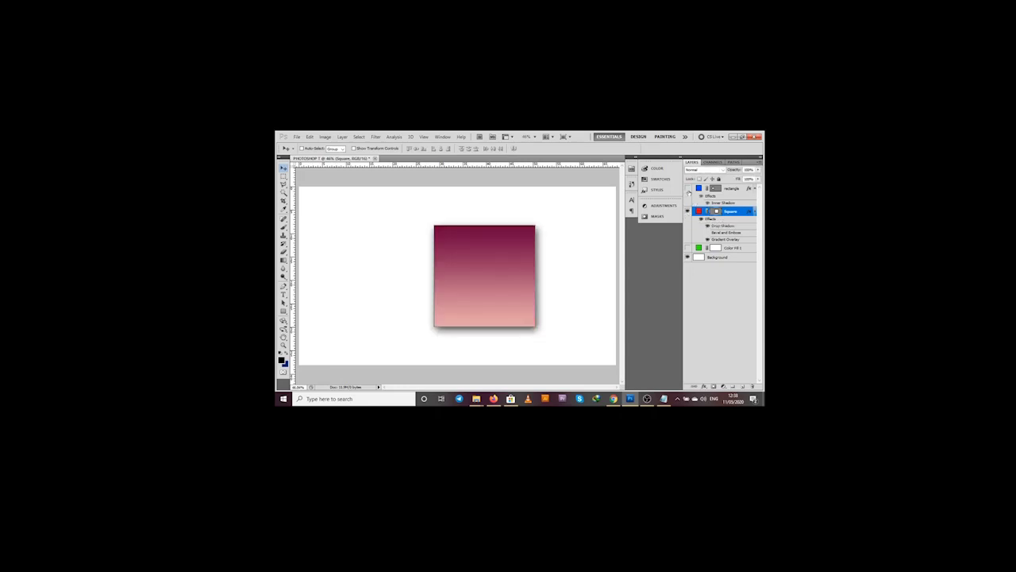
pyautogui.click(689, 189)
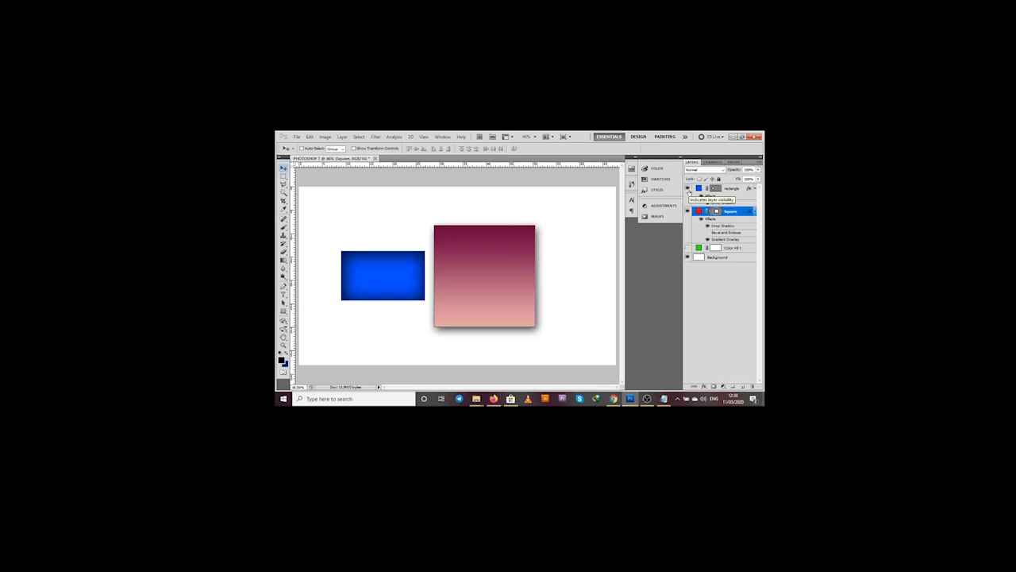
pyautogui.click(688, 189)
pyautogui.click(688, 211)
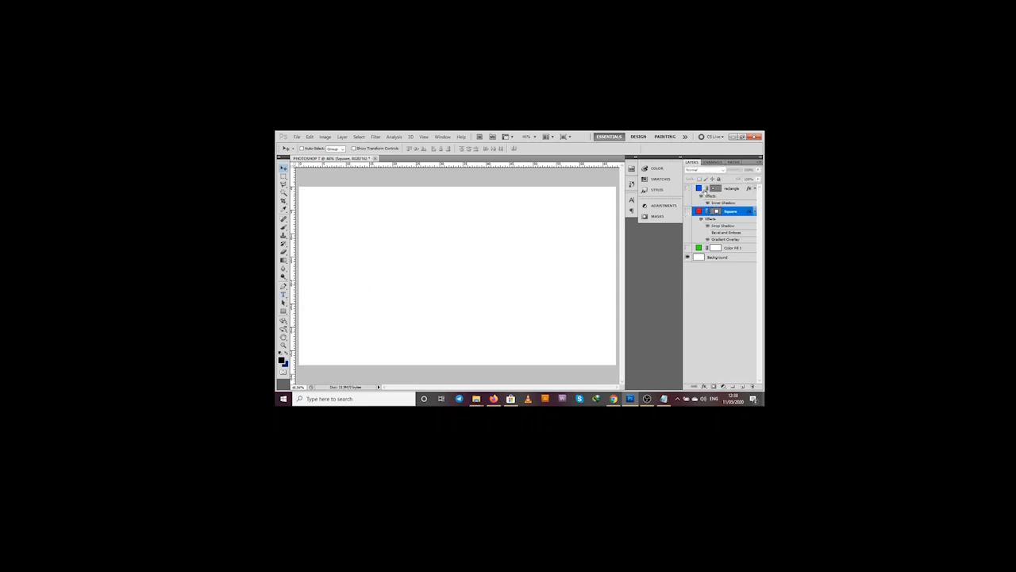
pyautogui.click(678, 193)
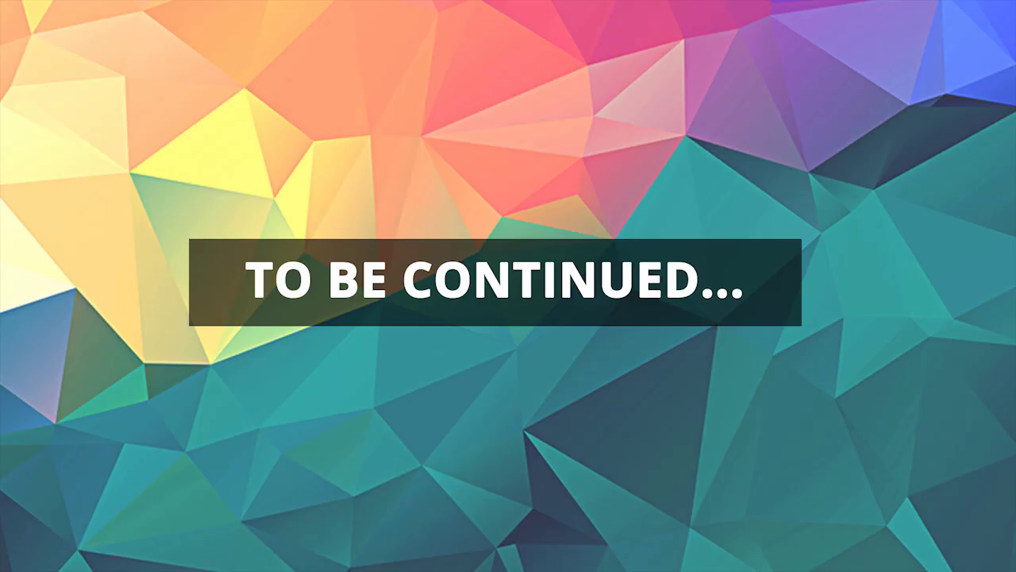